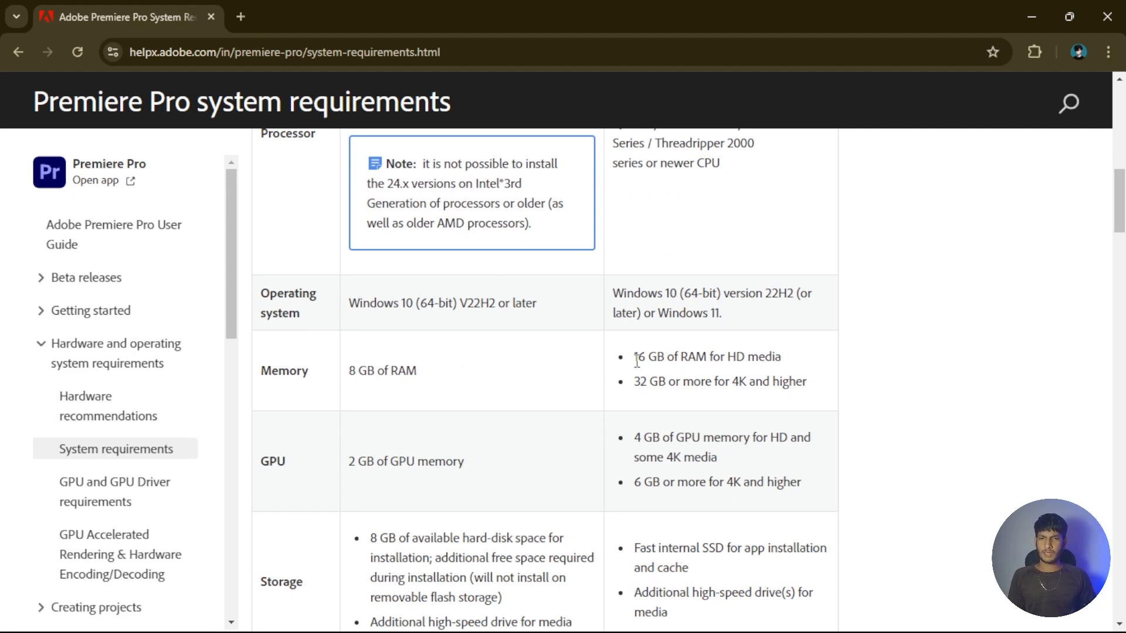
# Step: Examine the recommended memory and processor and the minimum GPU memory in the Windows system requirements for Premiere Pro
pyautogui.moveTo(634, 359); pyautogui.dragTo(707, 359)
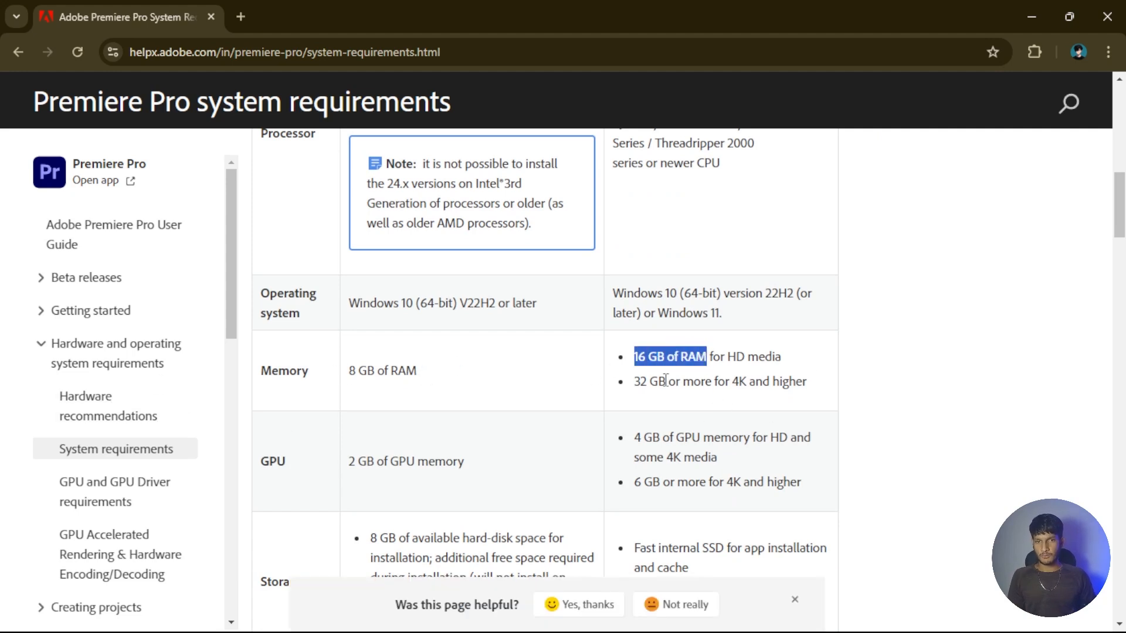
pyautogui.moveTo(634, 382); pyautogui.dragTo(816, 396)
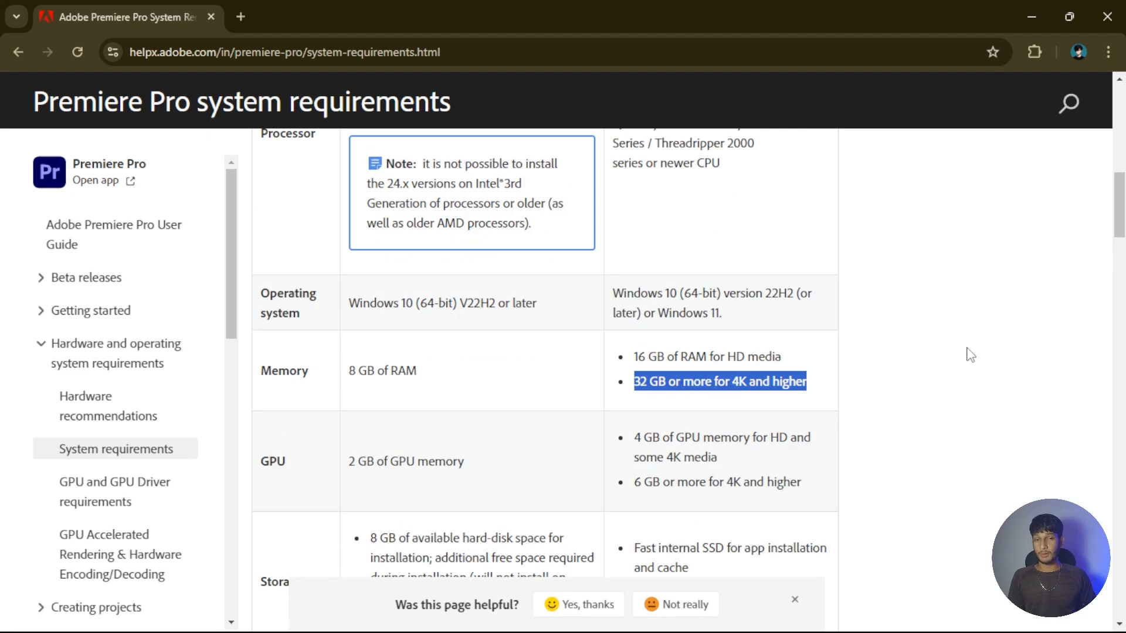
pyautogui.scroll(-1, 944, 362)
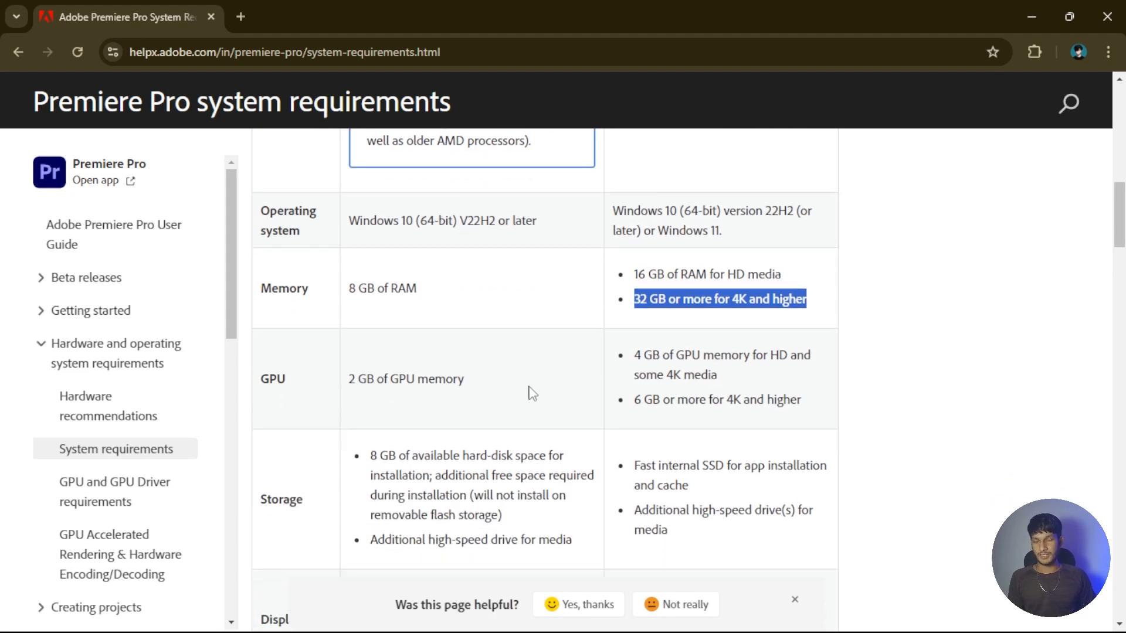
pyautogui.moveTo(353, 384); pyautogui.dragTo(462, 381)
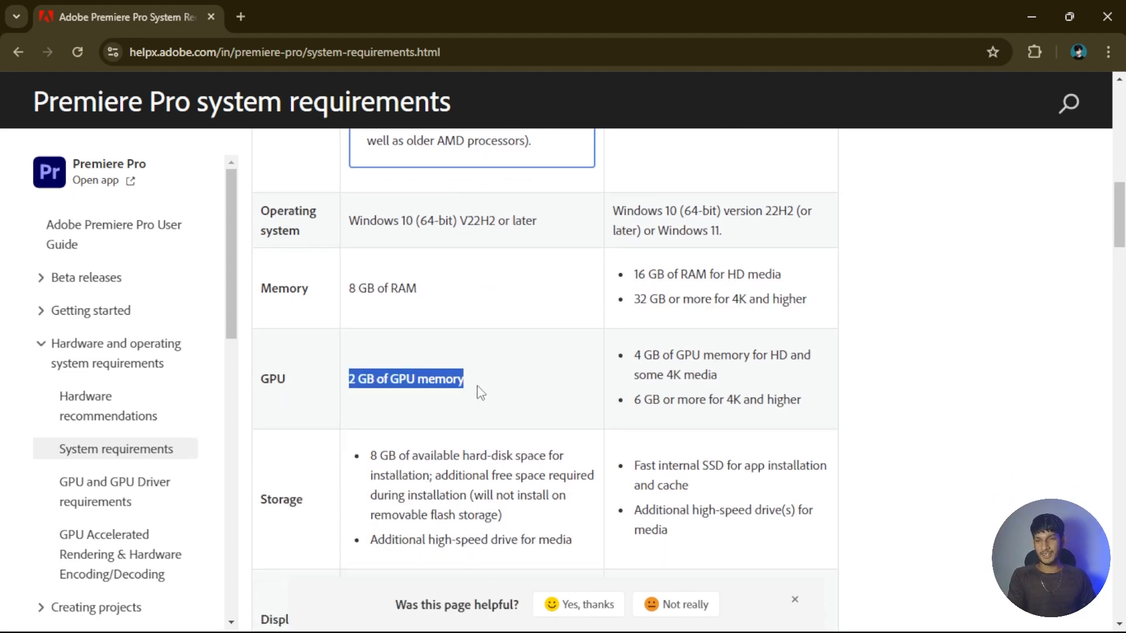
pyautogui.scroll(4, 872, 181)
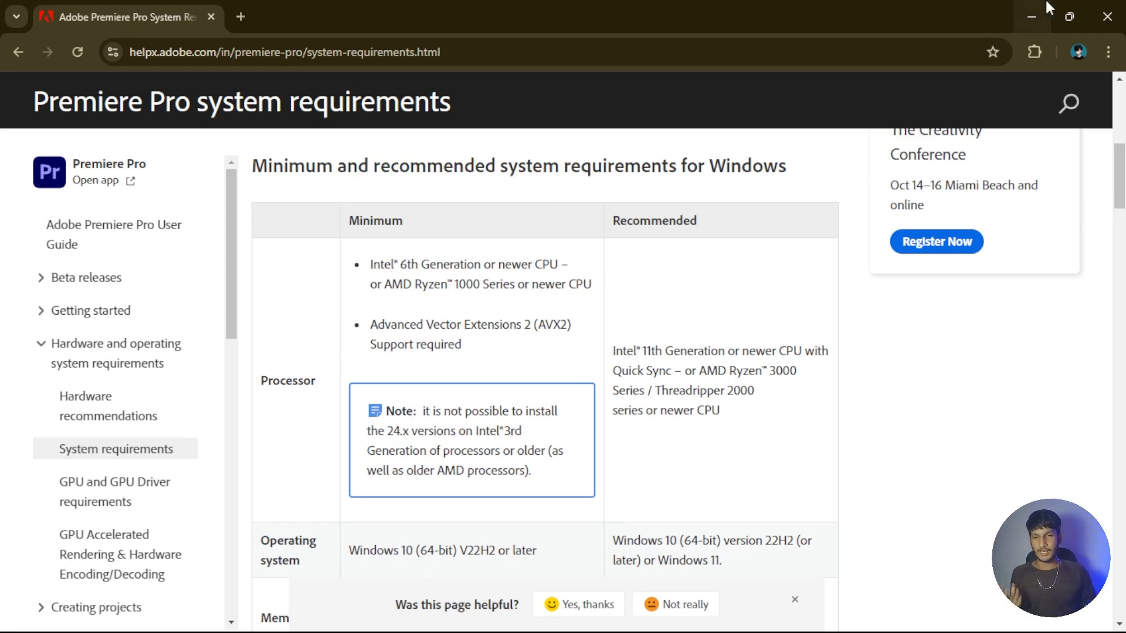
pyautogui.moveTo(618, 343); pyautogui.dragTo(750, 416)
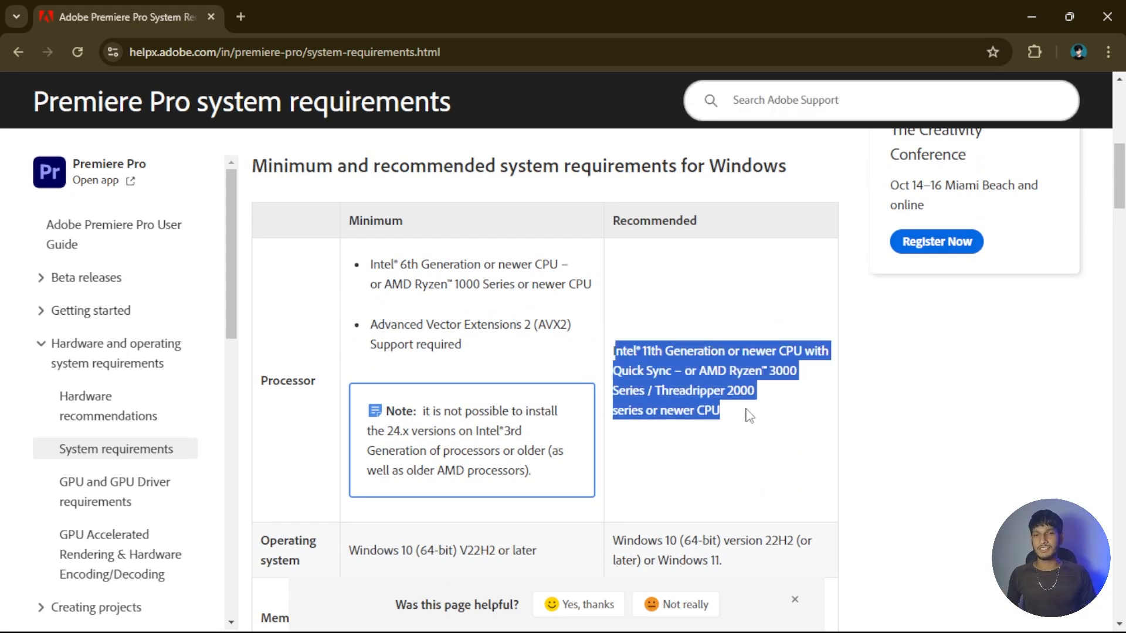
pyautogui.click(960, 407)
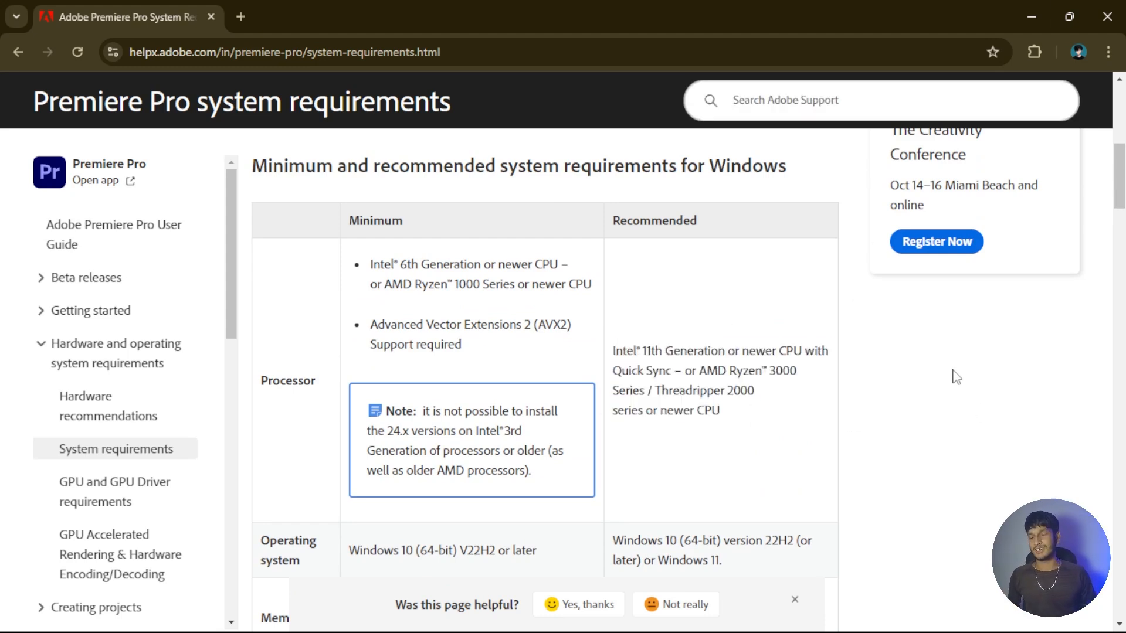
# Step: Switch to Adobe Premiere Pro and create a new project named "ljvsgi" in the default location without selecting any media
pyautogui.click(1031, 16)
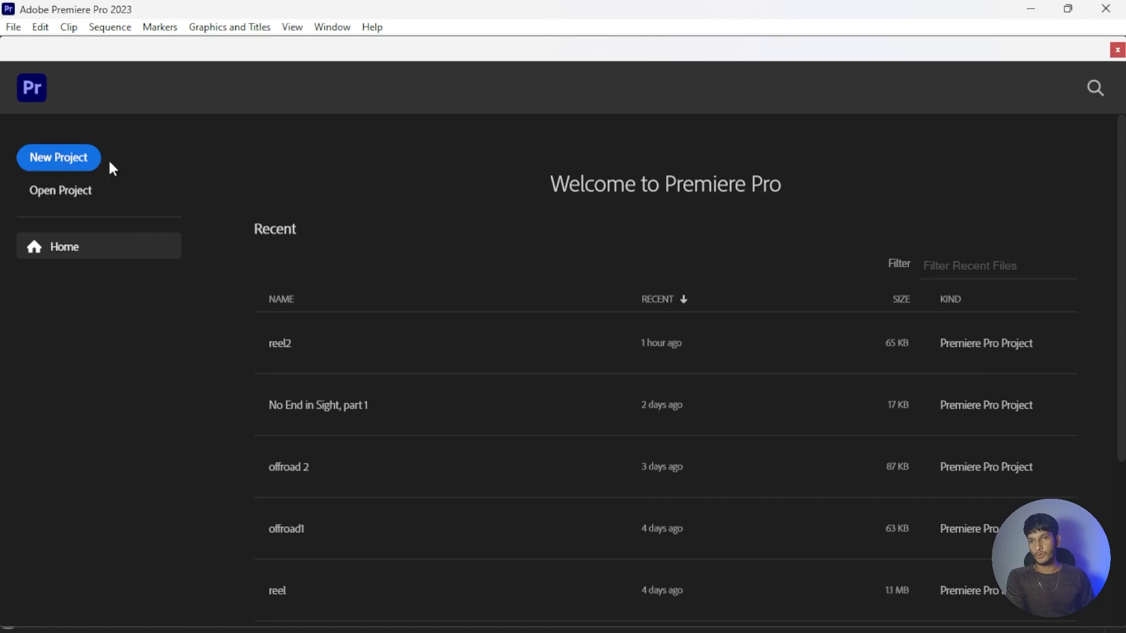
pyautogui.click(63, 159)
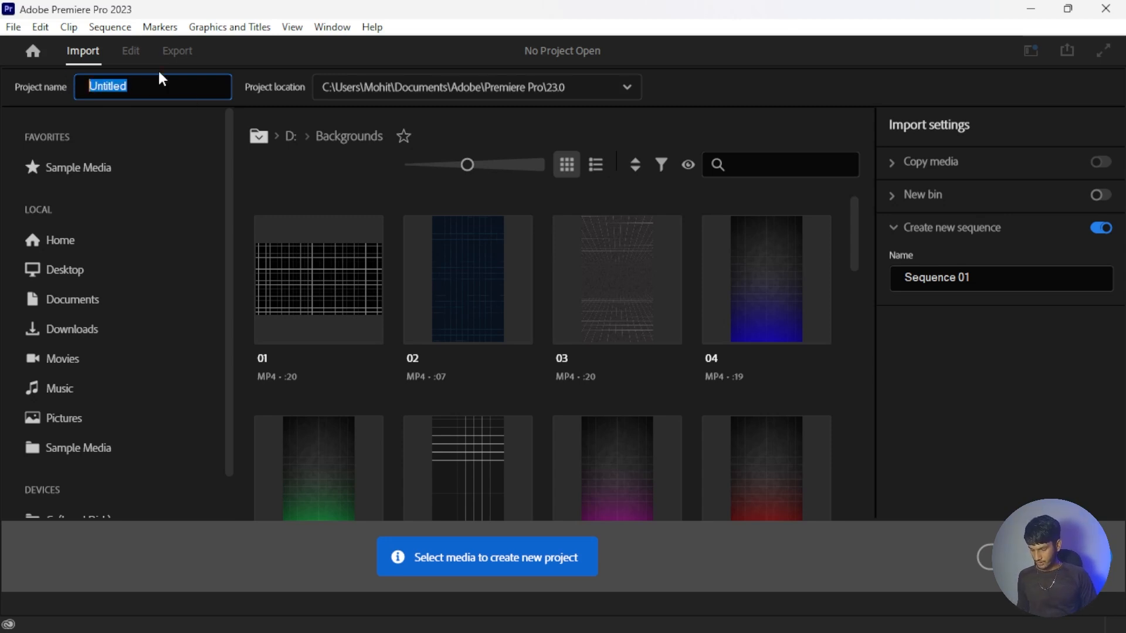
pyautogui.write('ljvsgi')
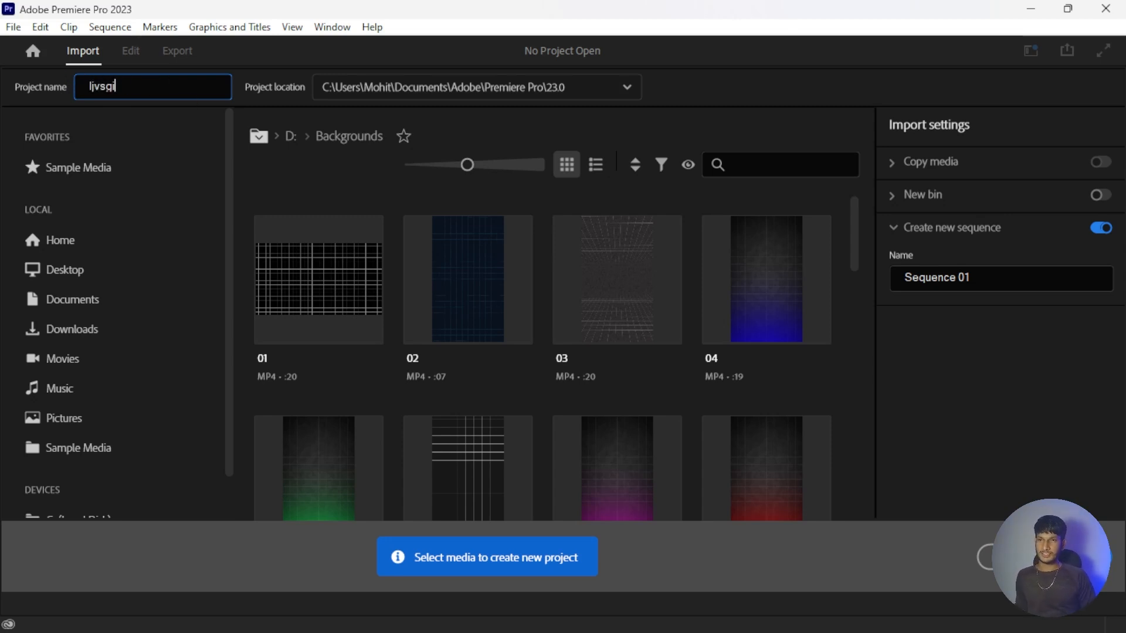
pyautogui.scroll(-3, 641, 377)
pyautogui.scroll(3, 641, 377)
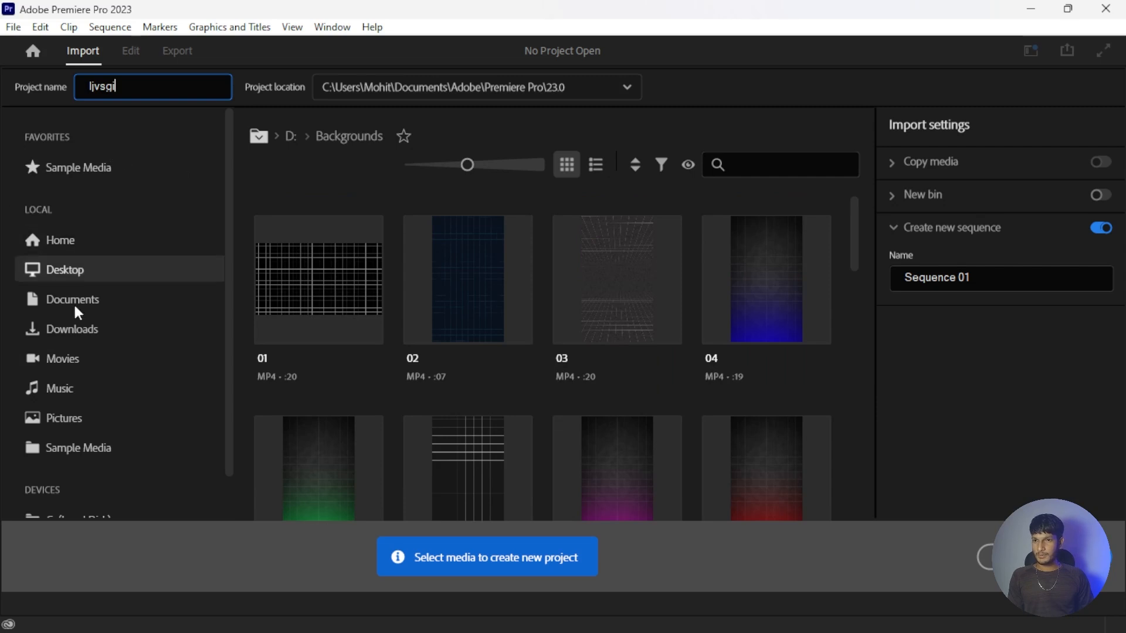
pyautogui.scroll(-1, 93, 375)
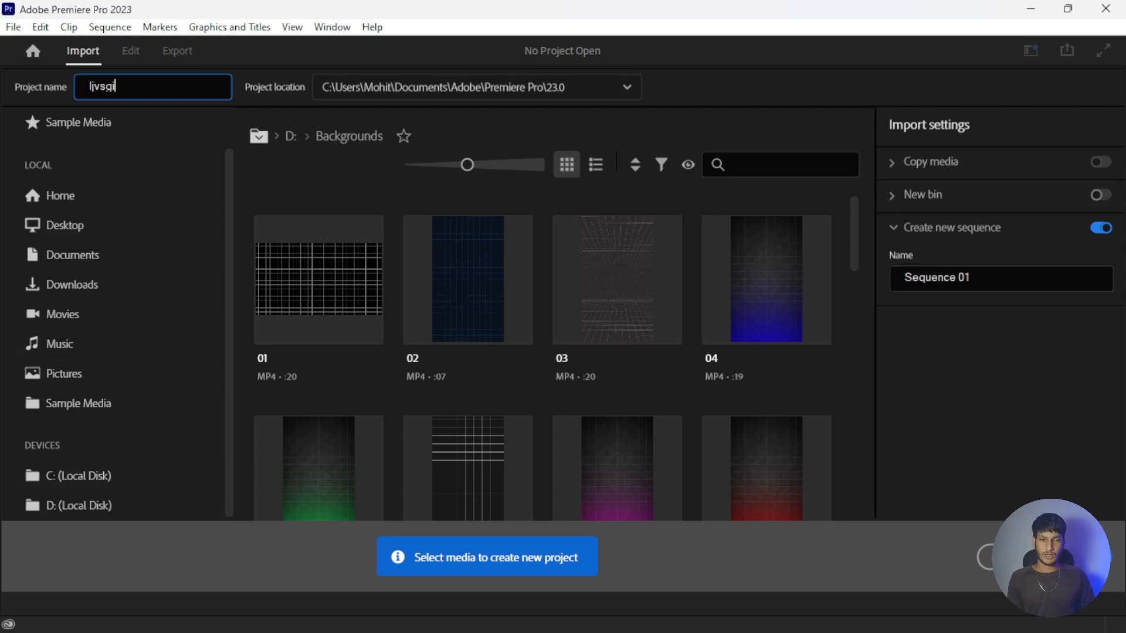
pyautogui.hotkey('ctrl', 'a')
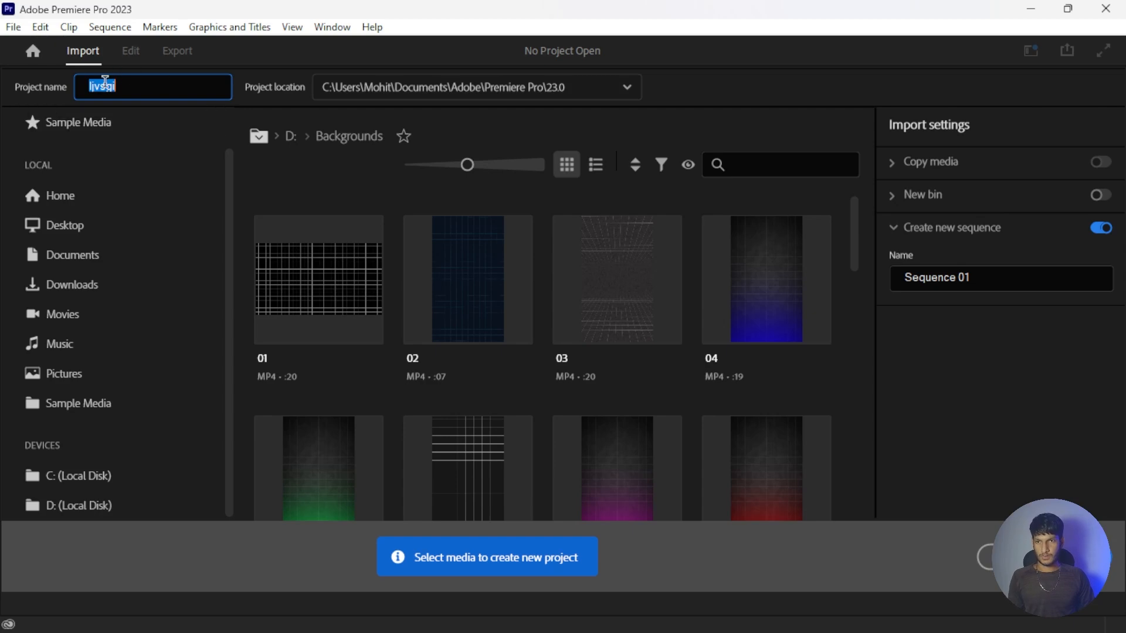
pyautogui.press('Return')
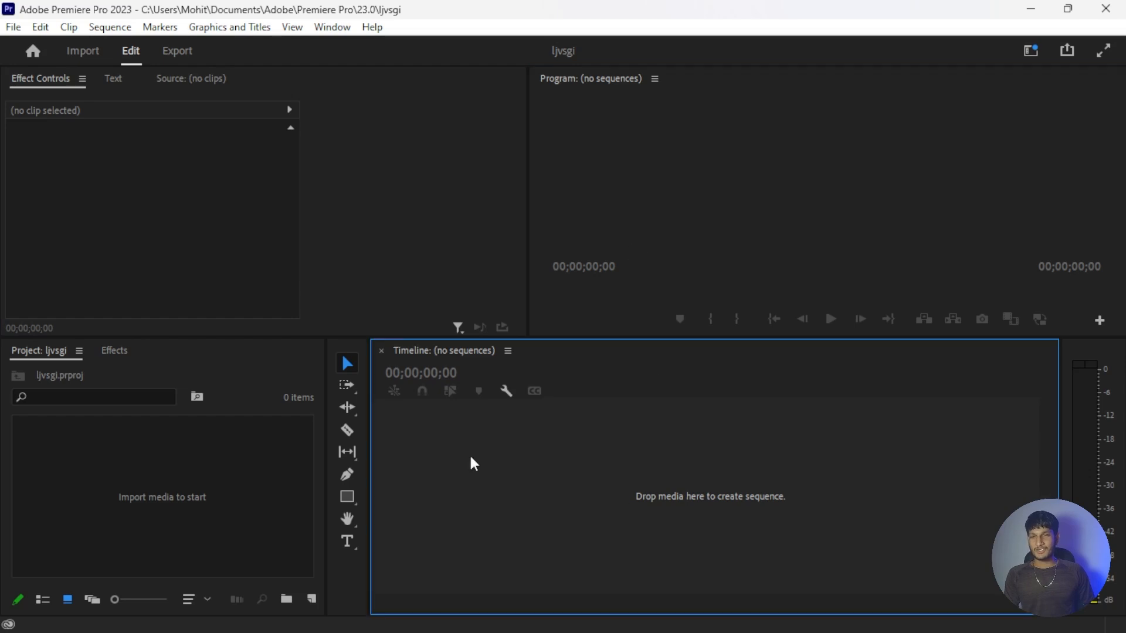
# Step: Lower the divider between the upper and lower panel rows, and look over the Effect Controls, Program, Timeline and Project panels
pyautogui.moveTo(389, 337); pyautogui.dragTo(432, 390)
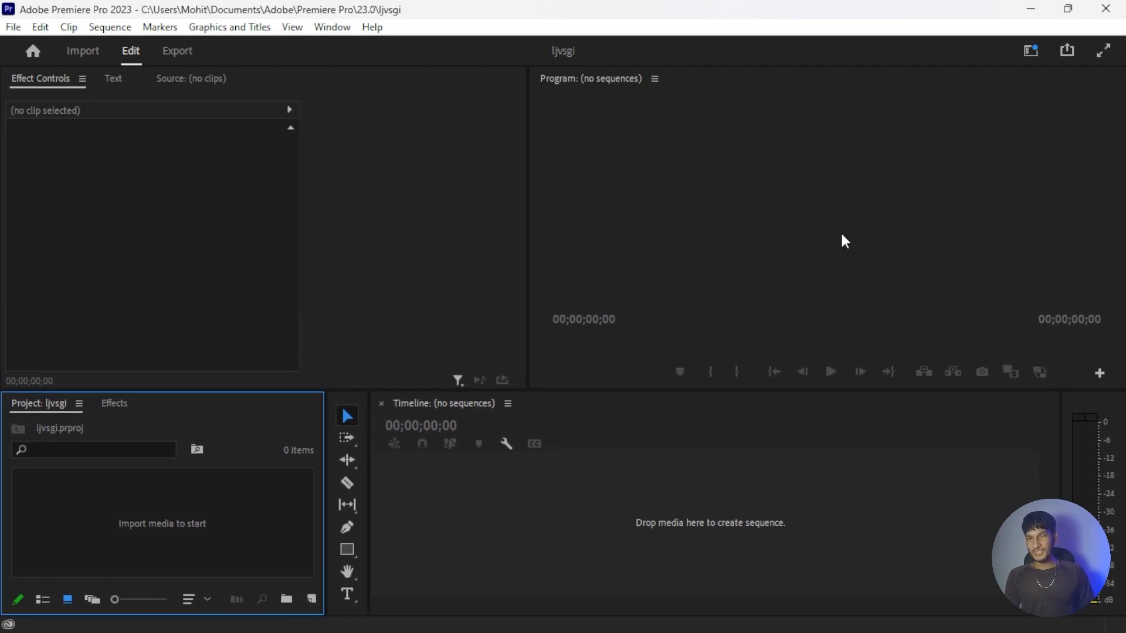
pyautogui.click(110, 275)
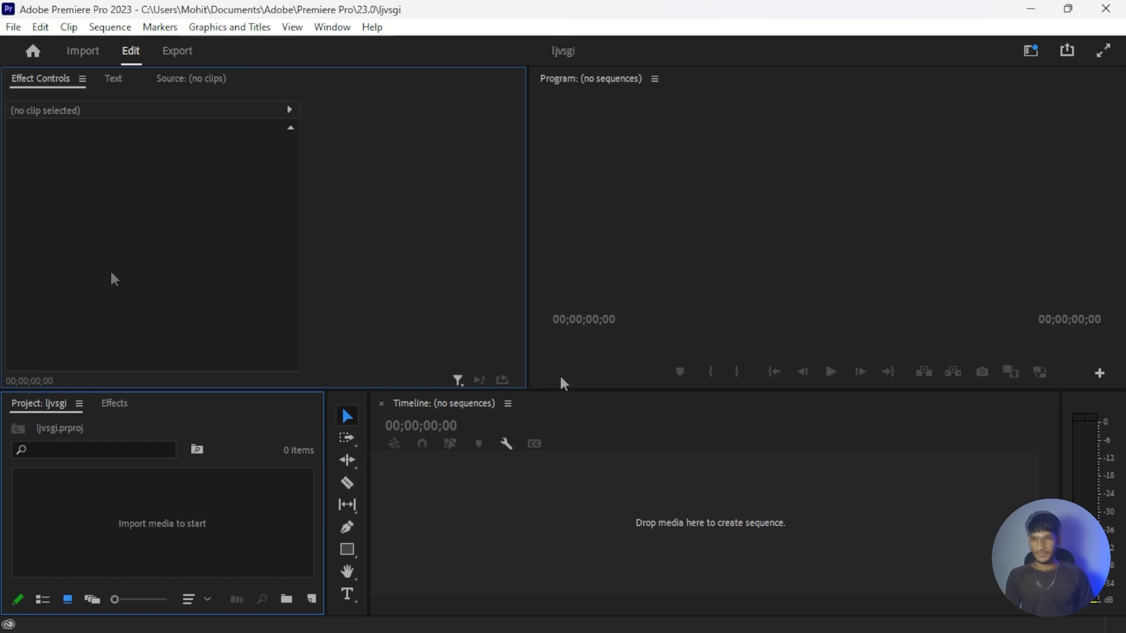
pyautogui.click(579, 281)
pyautogui.click(513, 510)
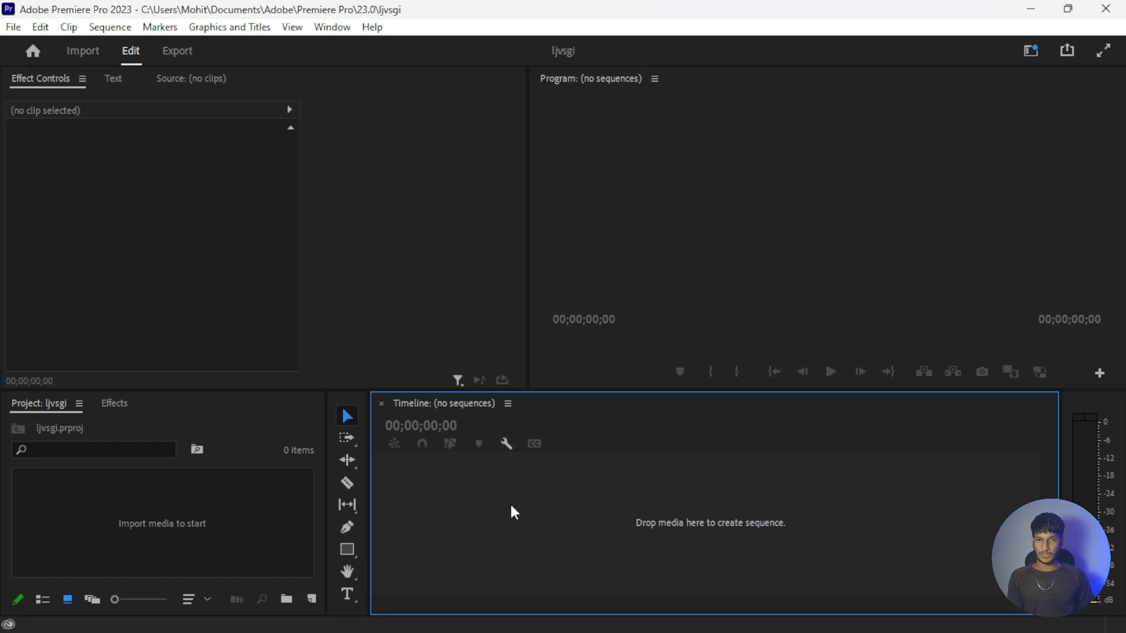
pyautogui.click(20, 455)
pyautogui.click(348, 403)
pyautogui.click(809, 503)
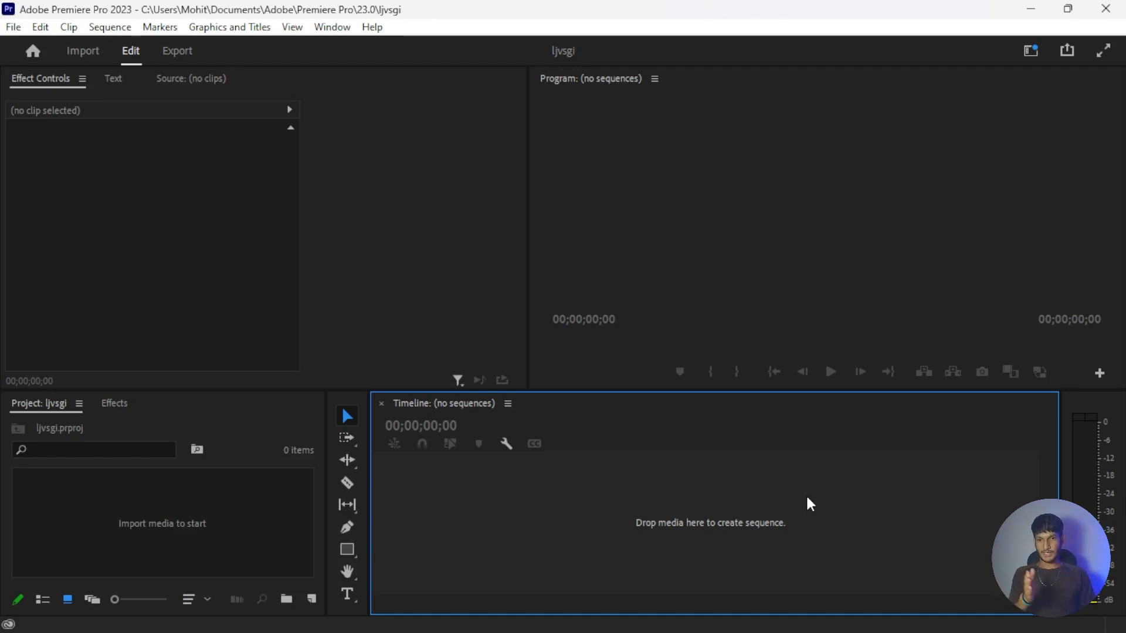
pyautogui.click(249, 428)
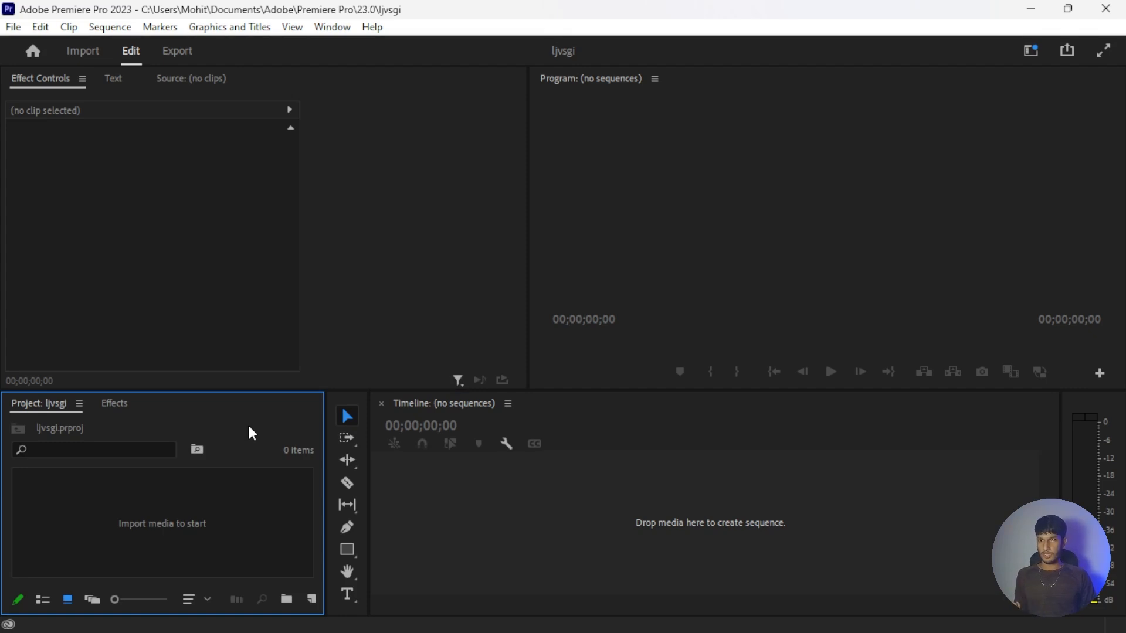
pyautogui.click(414, 273)
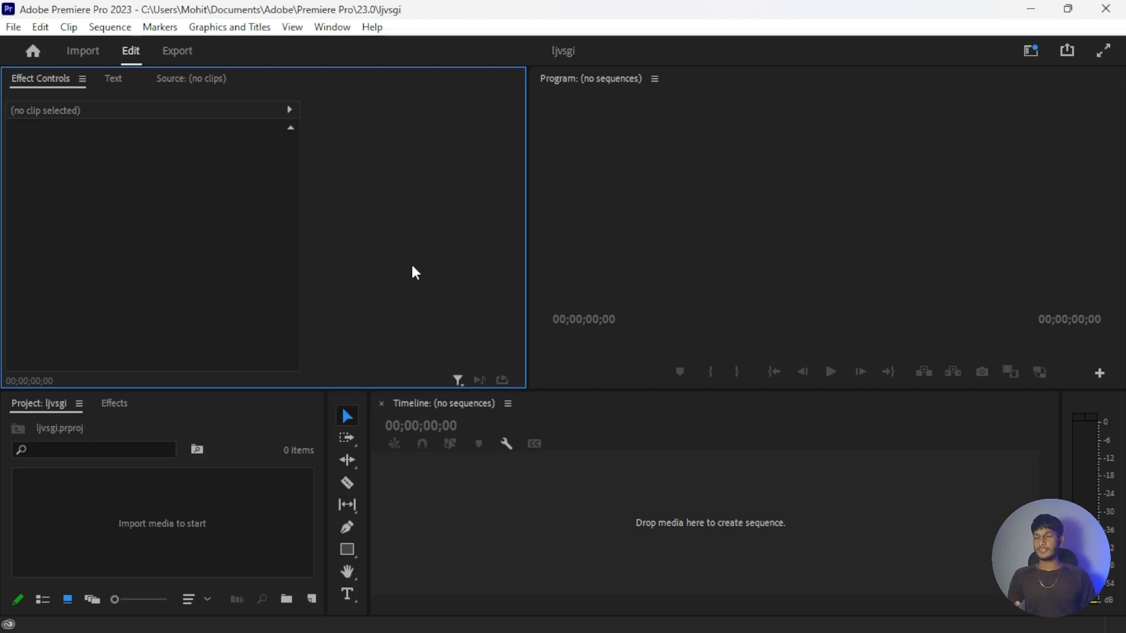
# Step: Close the Source and Text panels in the Effect Controls panel group
pyautogui.click(211, 83)
pyautogui.click(238, 79)
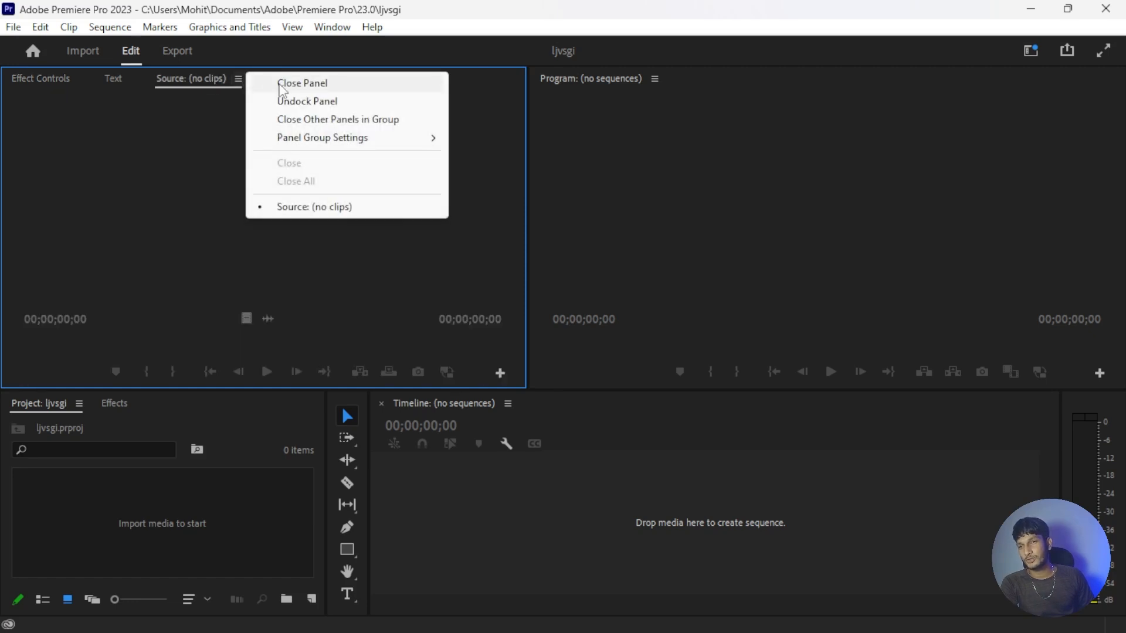
pyautogui.click(281, 83)
pyautogui.click(134, 79)
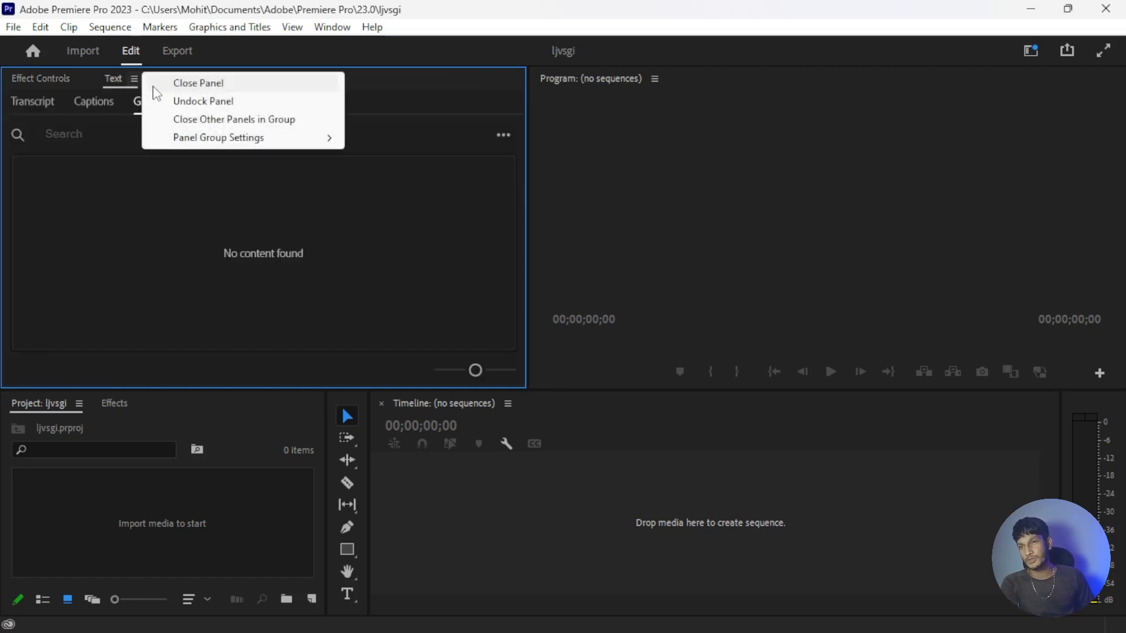
pyautogui.click(159, 88)
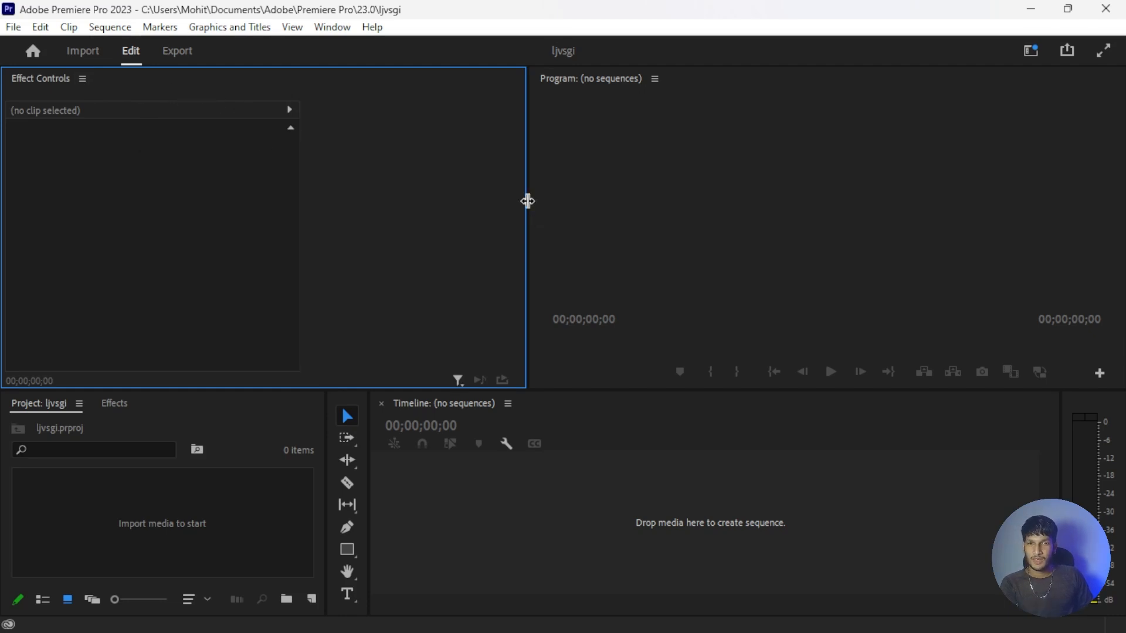
# Step: Narrow the Effect Controls panel slightly to give the Program monitor more width
pyautogui.moveTo(527, 201); pyautogui.dragTo(521, 293)
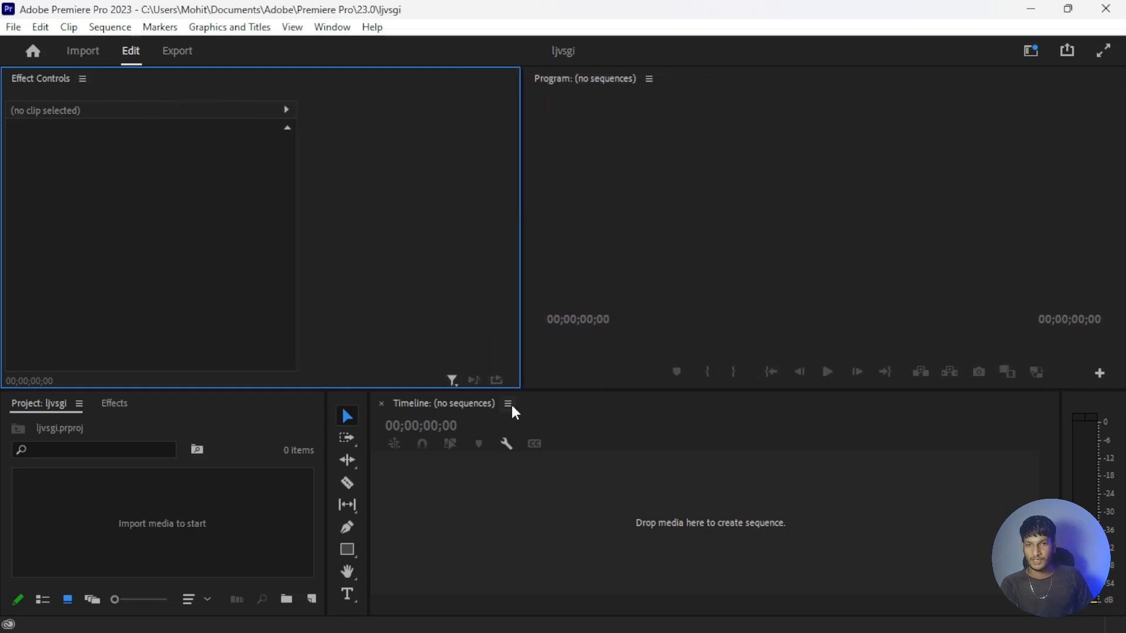
pyautogui.moveTo(528, 389); pyautogui.dragTo(560, 391)
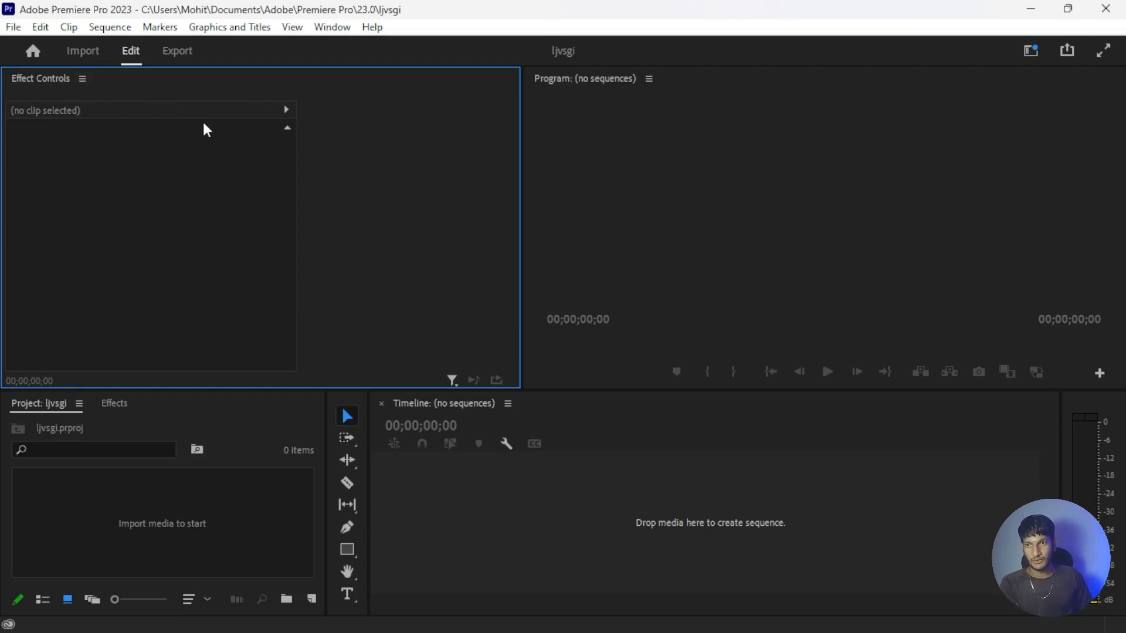
pyautogui.click(793, 210)
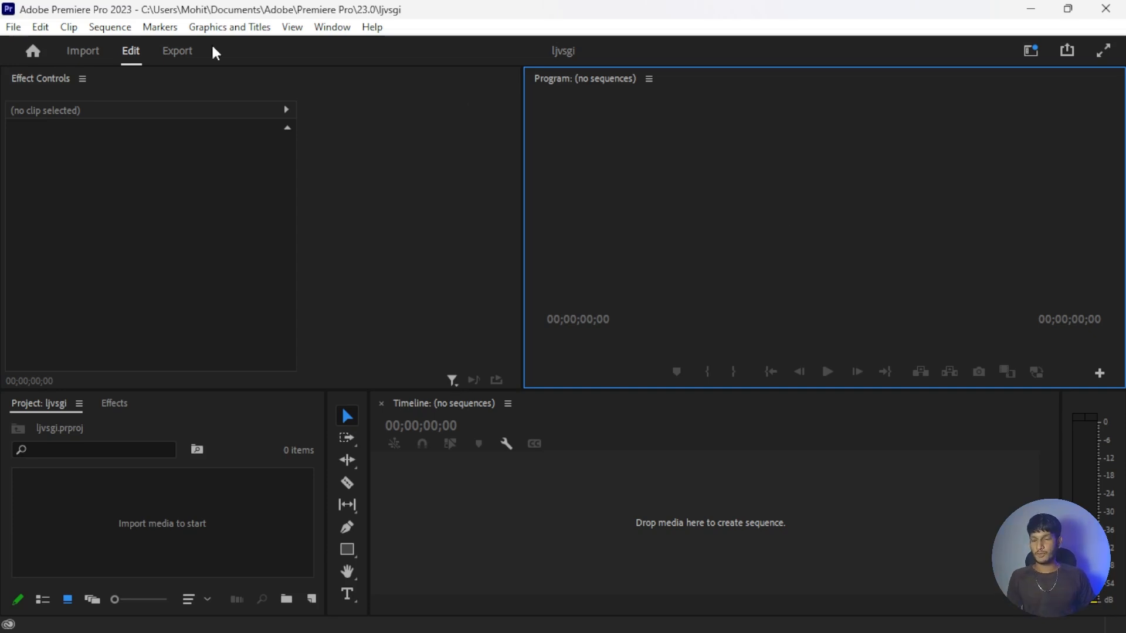
# Step: Import the four video clips whose names start with 3775932, 4287975, 4205697 and 4763824 from the Downloads folder
pyautogui.click(13, 27)
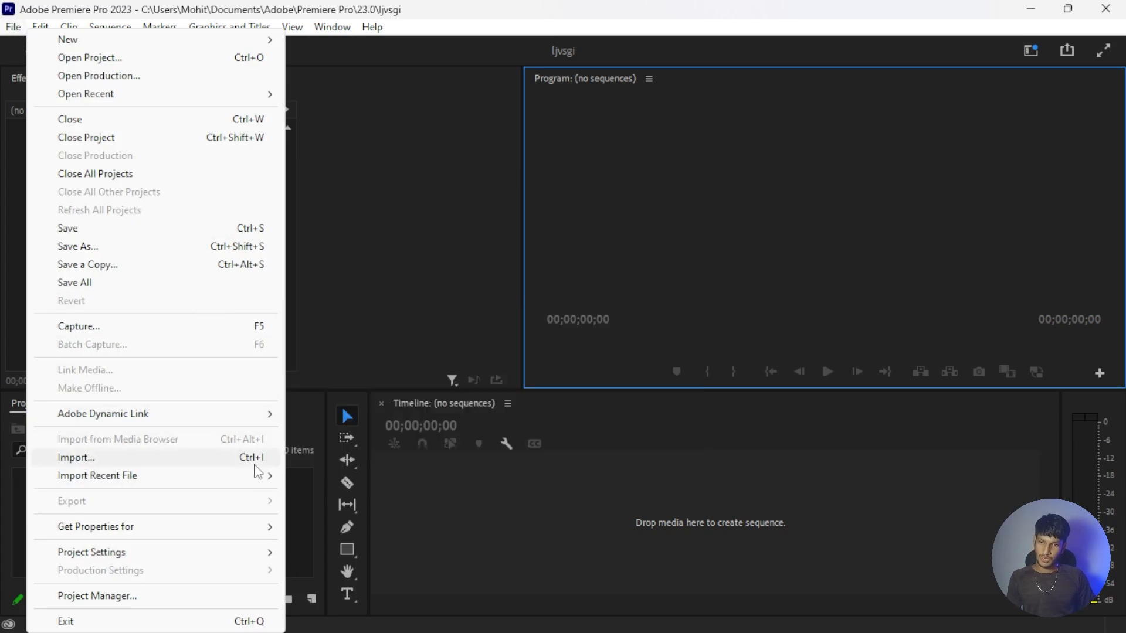
pyautogui.click(471, 529)
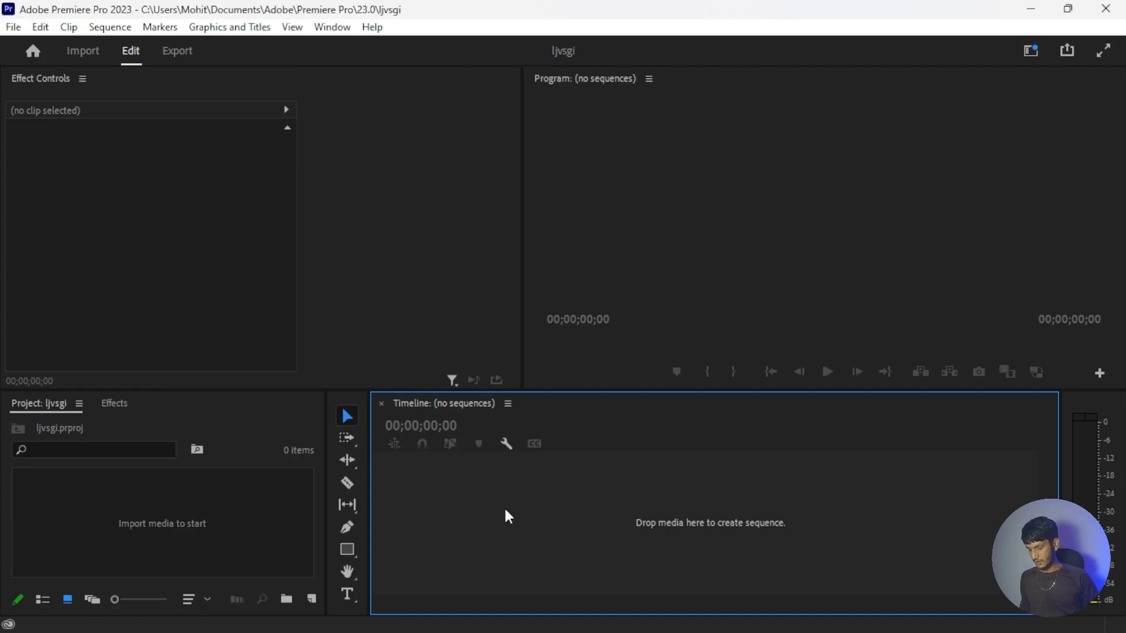
pyautogui.hotkey('ctrl', 'i')
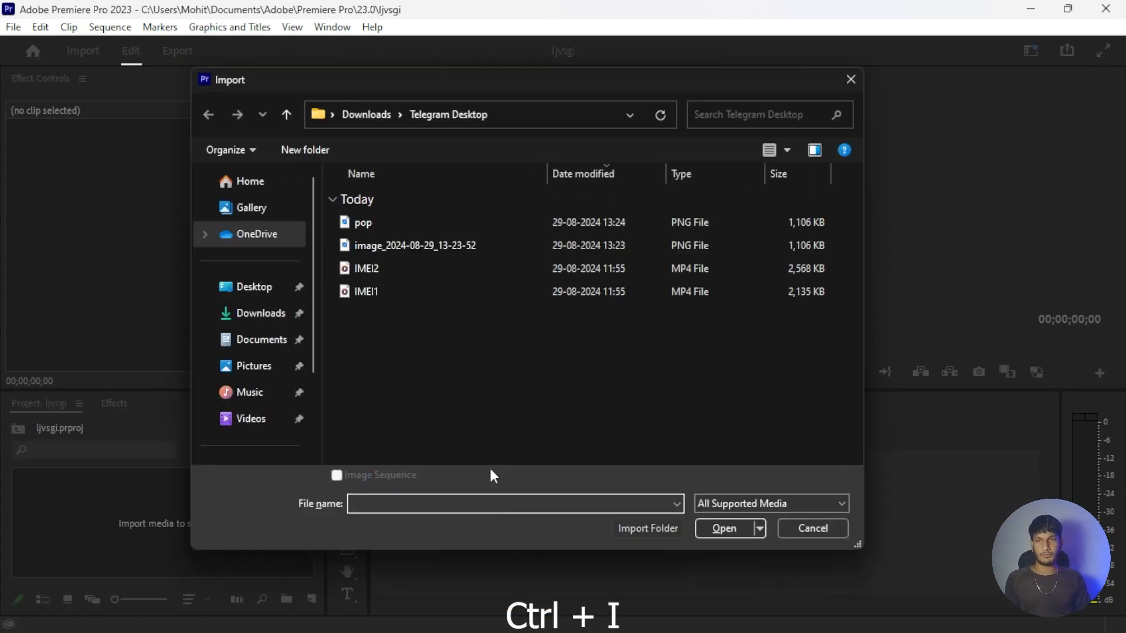
pyautogui.click(259, 314)
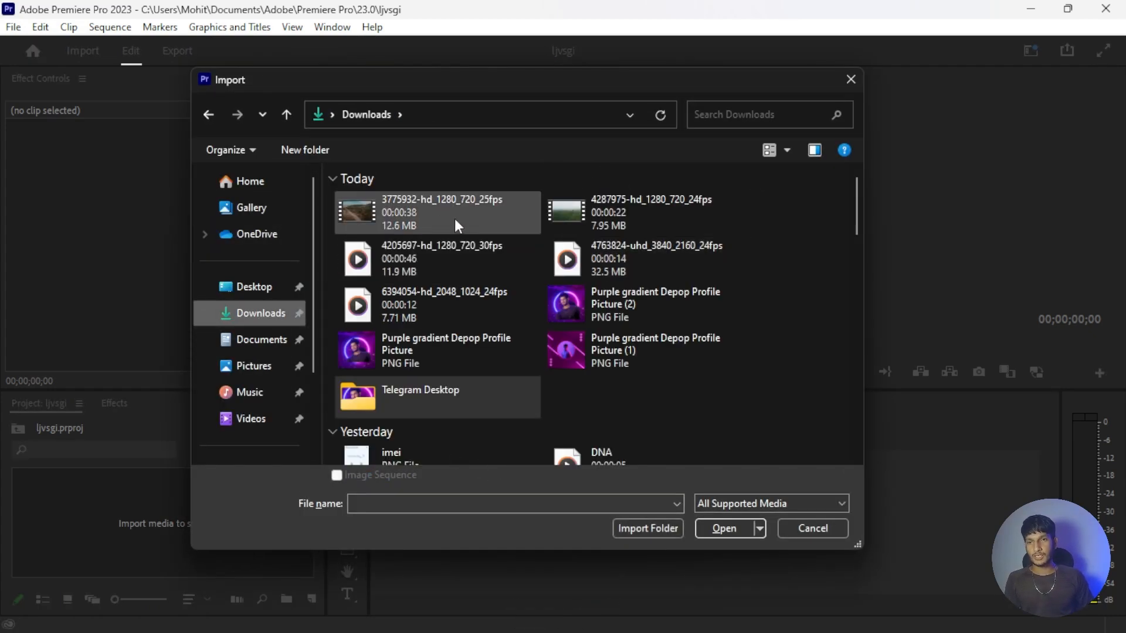
pyautogui.click(401, 217)
pyautogui.hotkey('shift', 'Down')
pyautogui.hotkey('shift', 'Right')
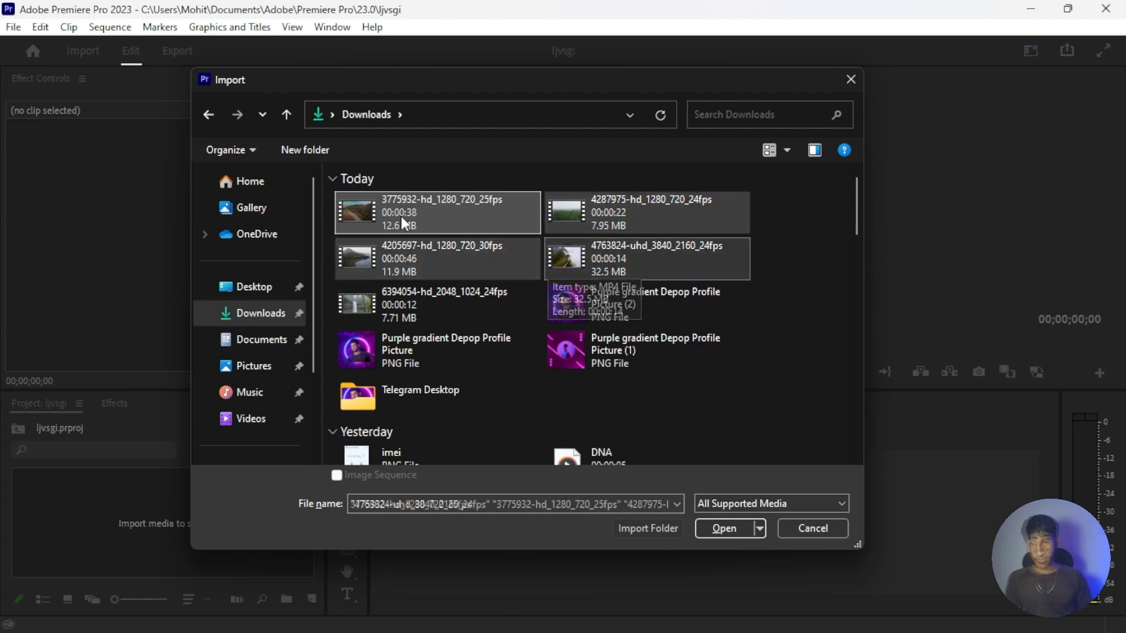
pyautogui.press('Return')
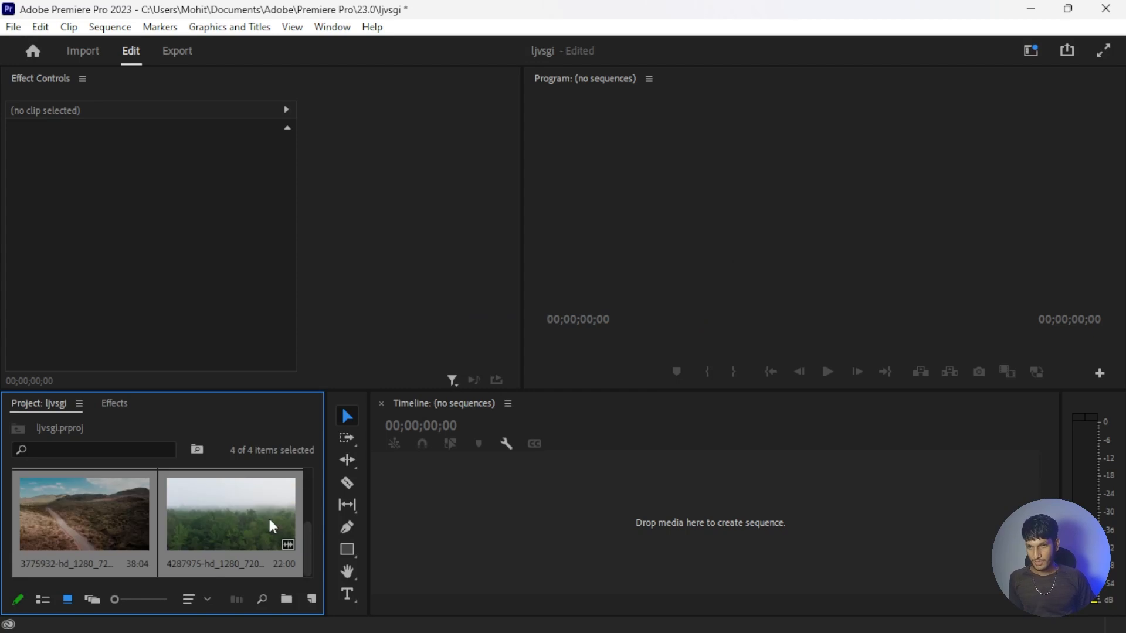
# Step: Look through the imported clips' thumbnails and switch the project items to list view
pyautogui.scroll(2, 269, 519)
pyautogui.scroll(-2, 269, 518)
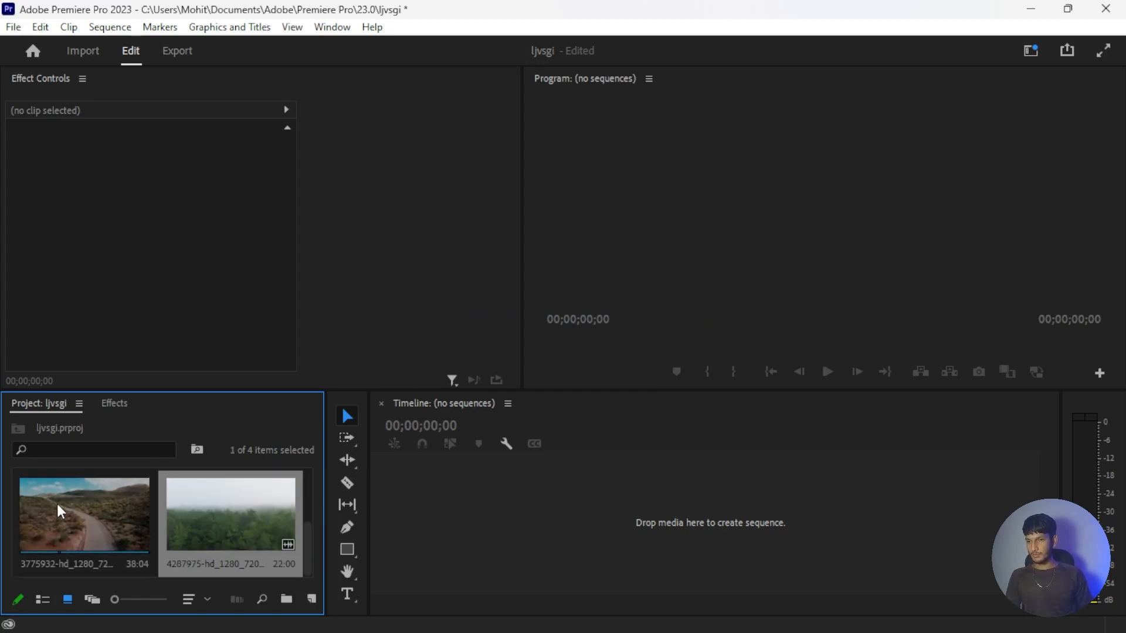
pyautogui.click(188, 600)
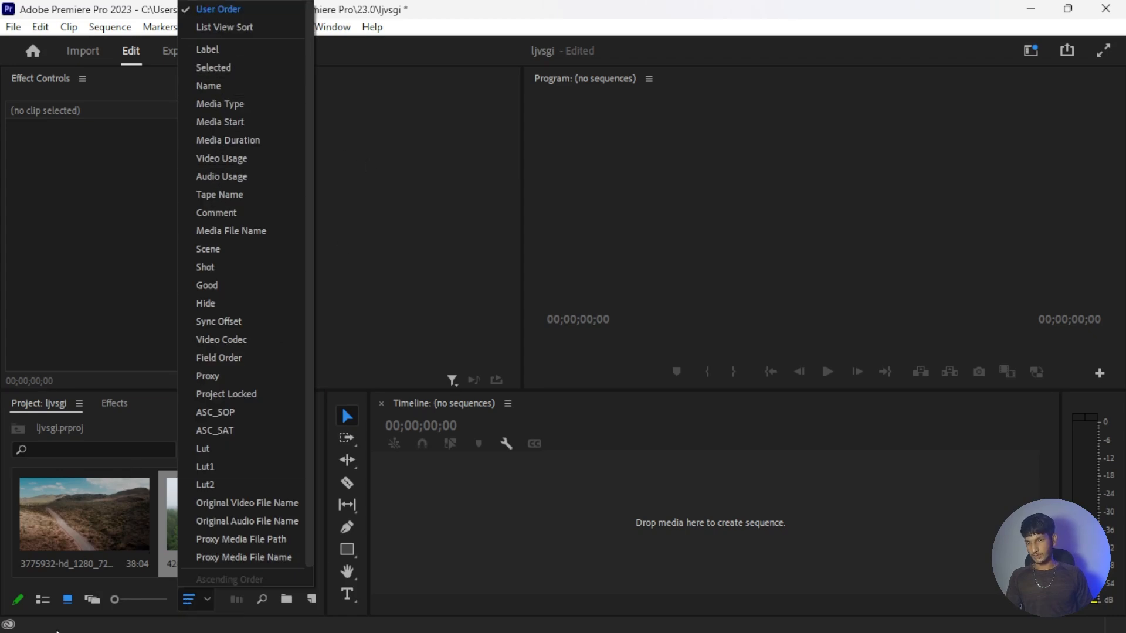
pyautogui.click(43, 600)
pyautogui.click(43, 600)
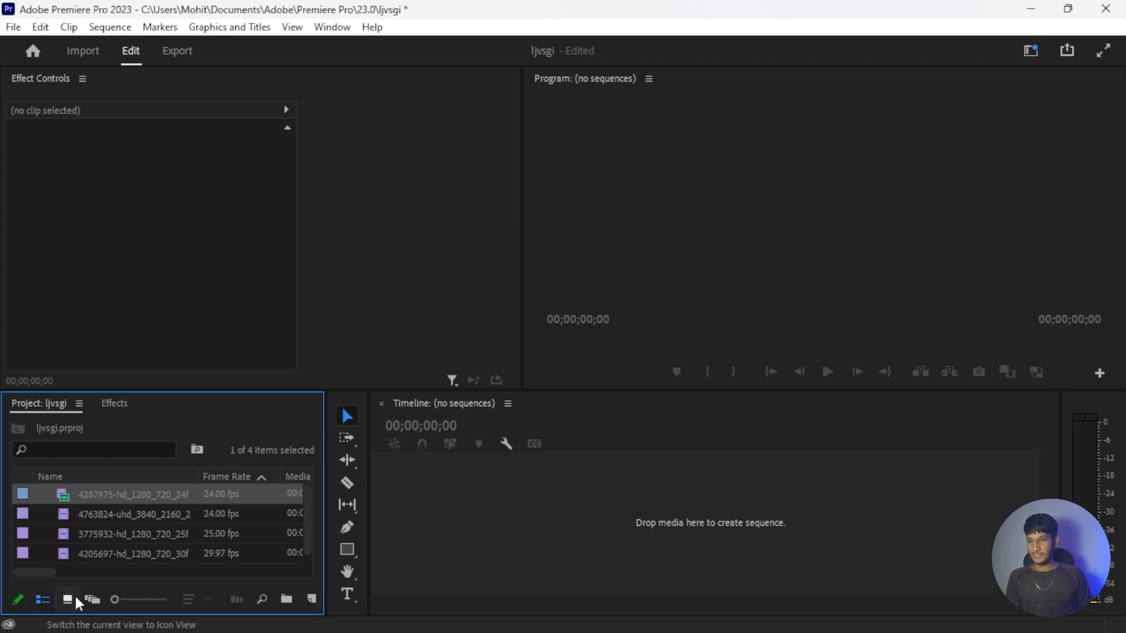
# Step: Show the project items as icons and open the clip starting with 4763824 in the Source monitor, scrubbing through it
pyautogui.click(68, 599)
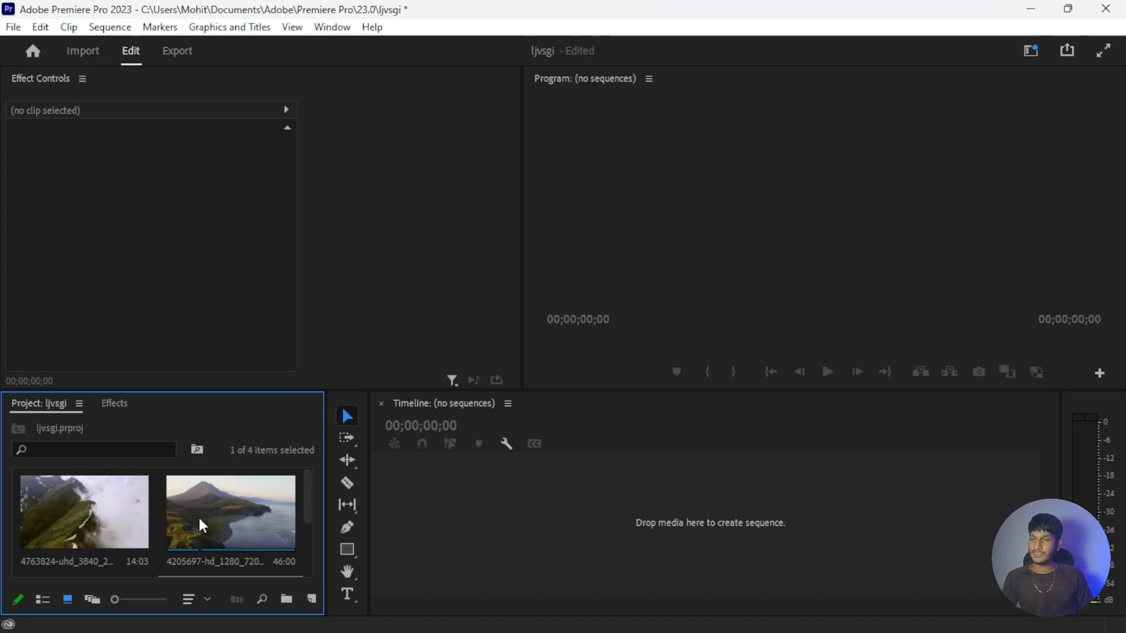
pyautogui.doubleClick(83, 518)
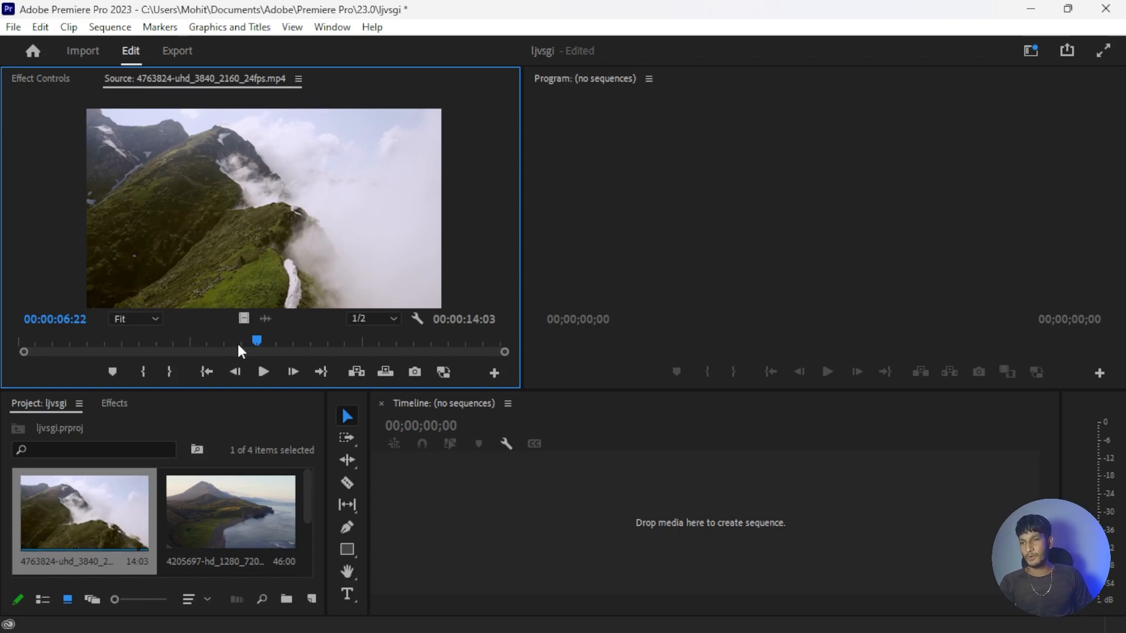
pyautogui.moveTo(76, 334); pyautogui.dragTo(338, 344)
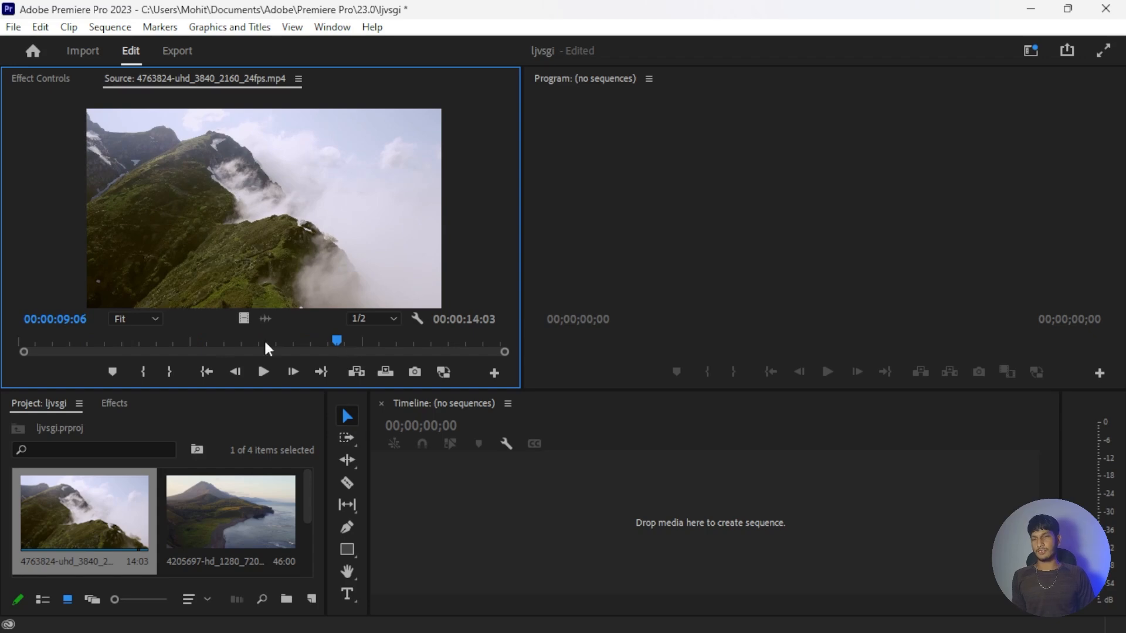
# Step: Mark the 4763824 source clip from 00:00:01:22 to 00:00:08:06 and create a new sequence from the marked part
pyautogui.click(86, 341)
pyautogui.press('i')
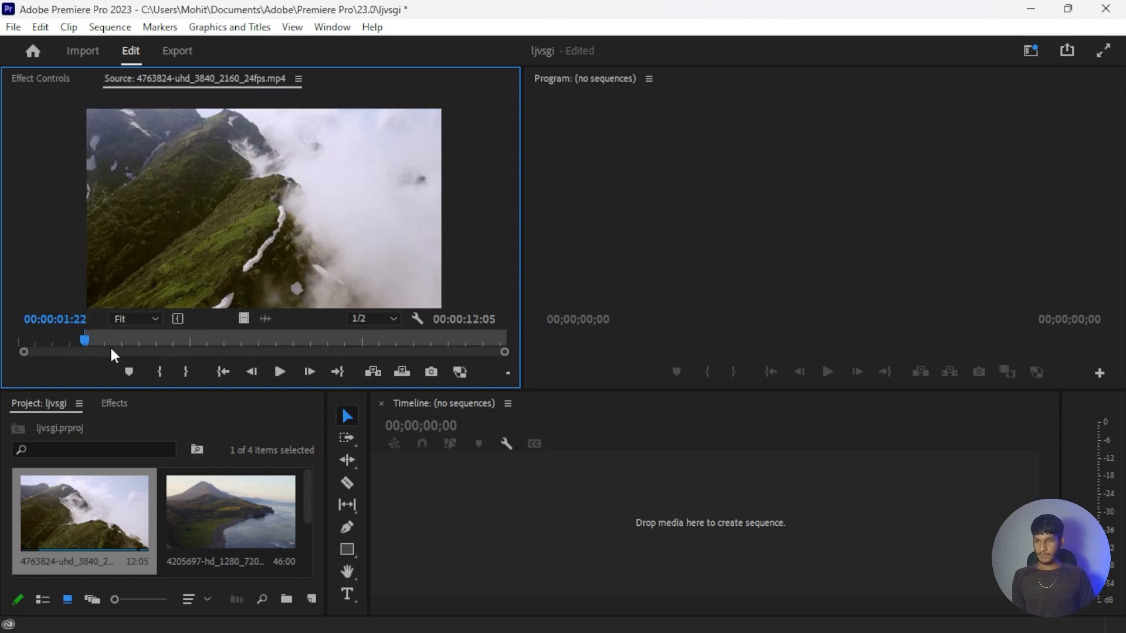
pyautogui.moveTo(111, 347); pyautogui.dragTo(304, 340)
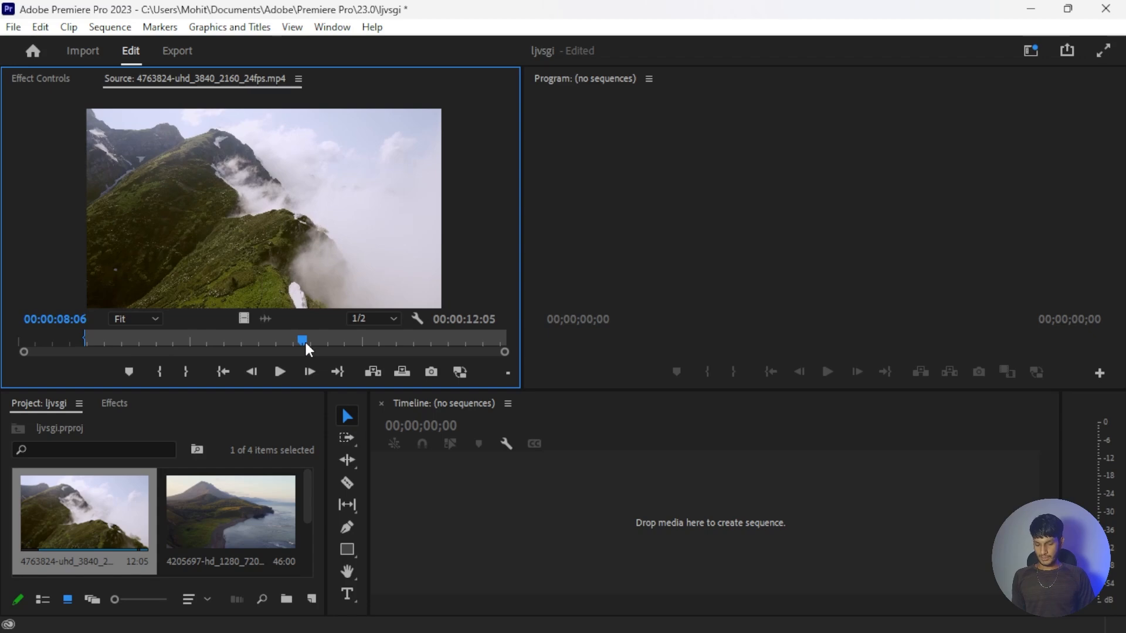
pyautogui.press('o')
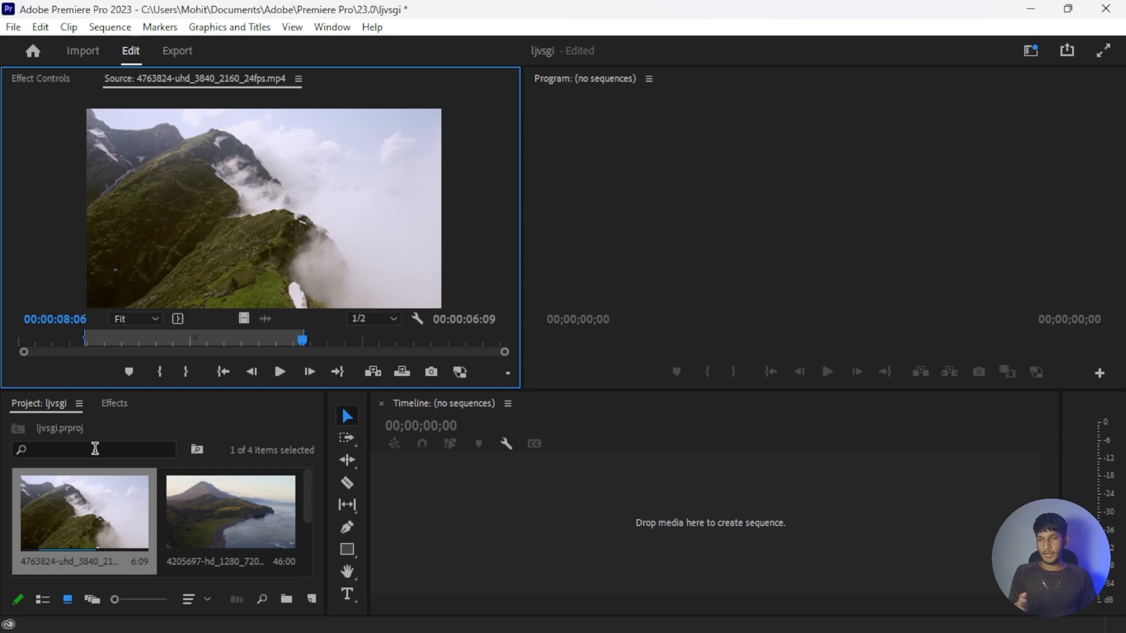
pyautogui.moveTo(84, 512); pyautogui.dragTo(506, 515)
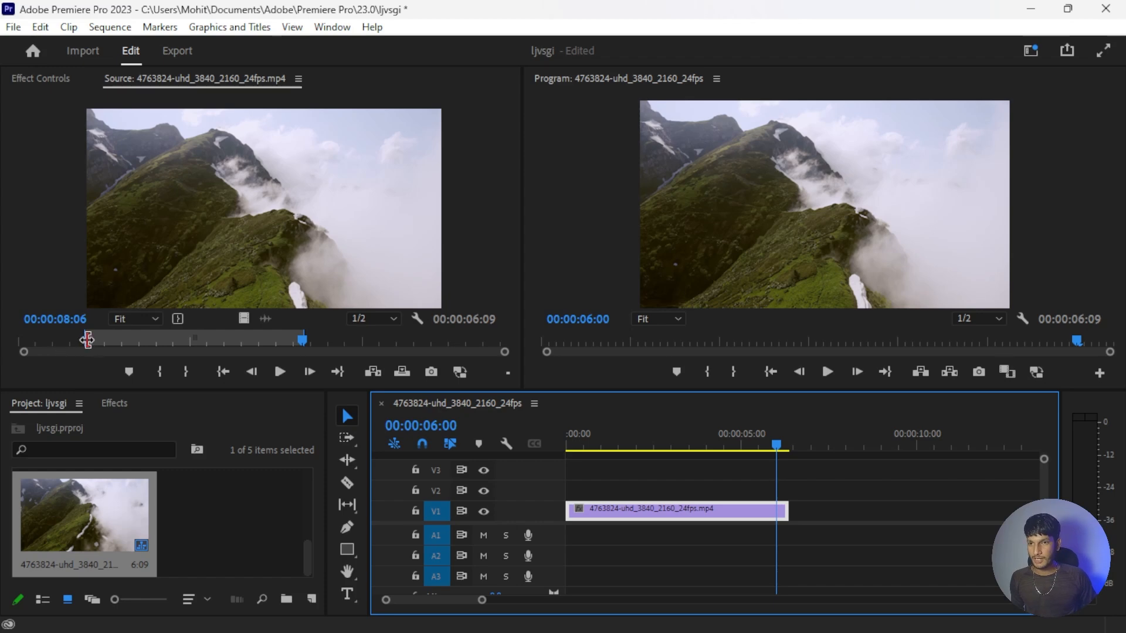
# Step: Extend the 4763824 source clip's In and Out points to cover its full length
pyautogui.moveTo(86, 338); pyautogui.dragTo(18, 338)
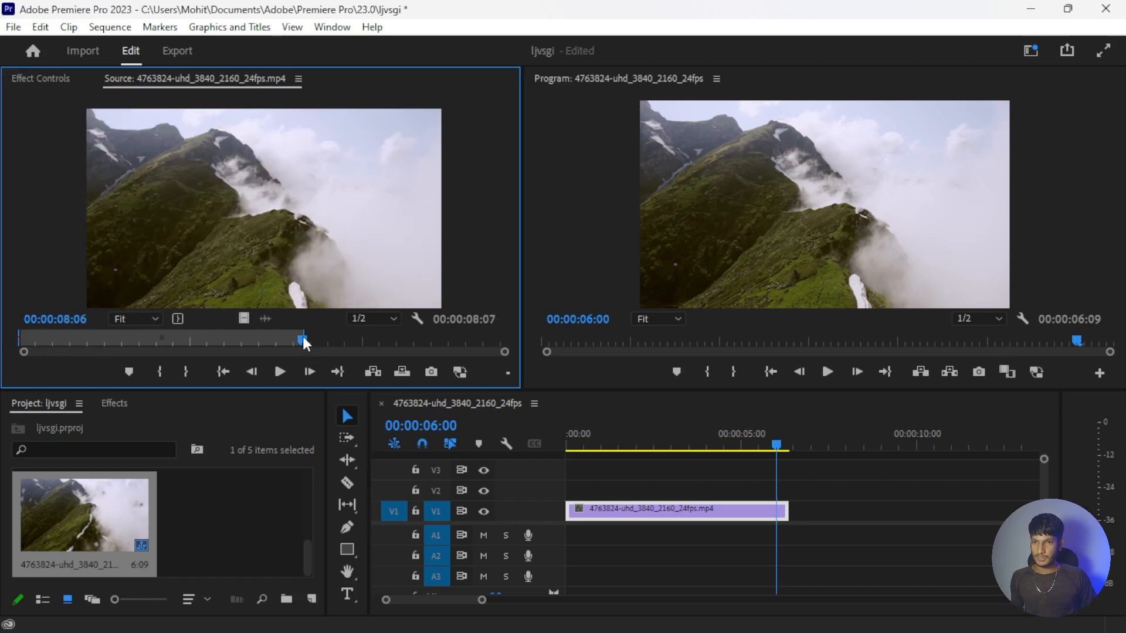
pyautogui.moveTo(301, 340); pyautogui.dragTo(515, 345)
pyautogui.scroll(3, 186, 517)
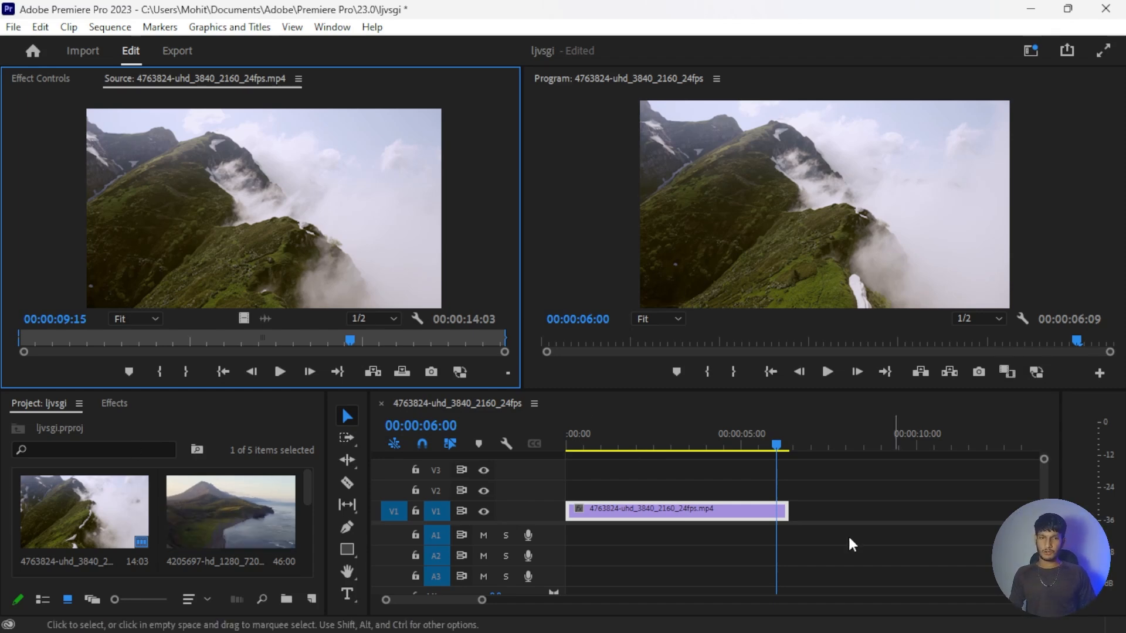
# Step: Add the 4205697 clip to V1 directly after the first clip and view its frame at 00:00:06:22
pyautogui.click(225, 509)
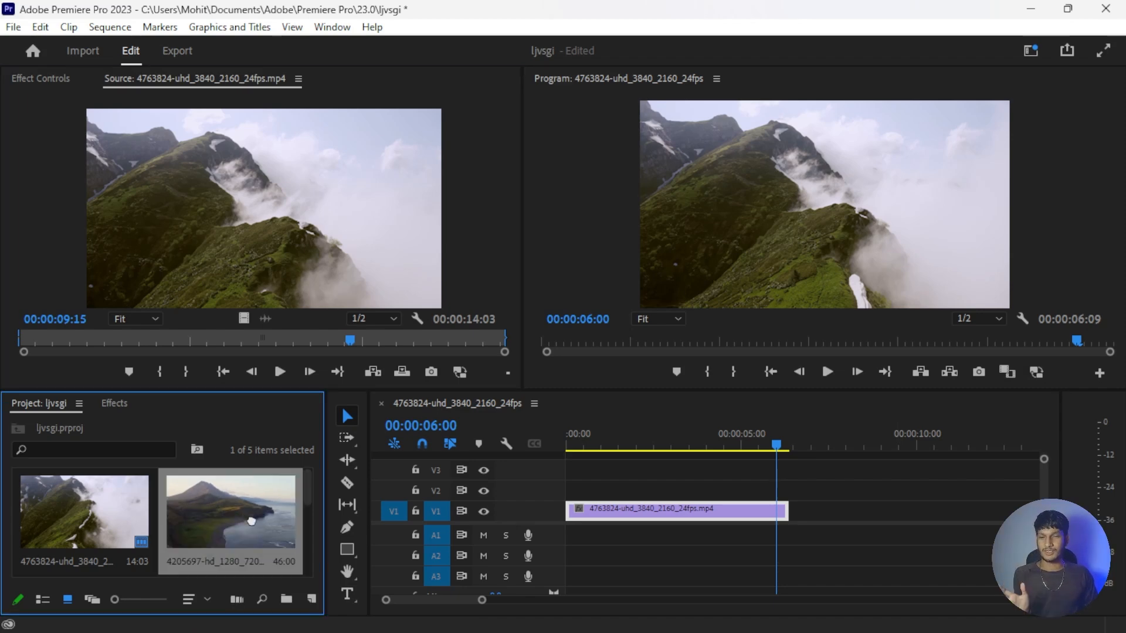
pyautogui.moveTo(251, 521); pyautogui.dragTo(795, 522)
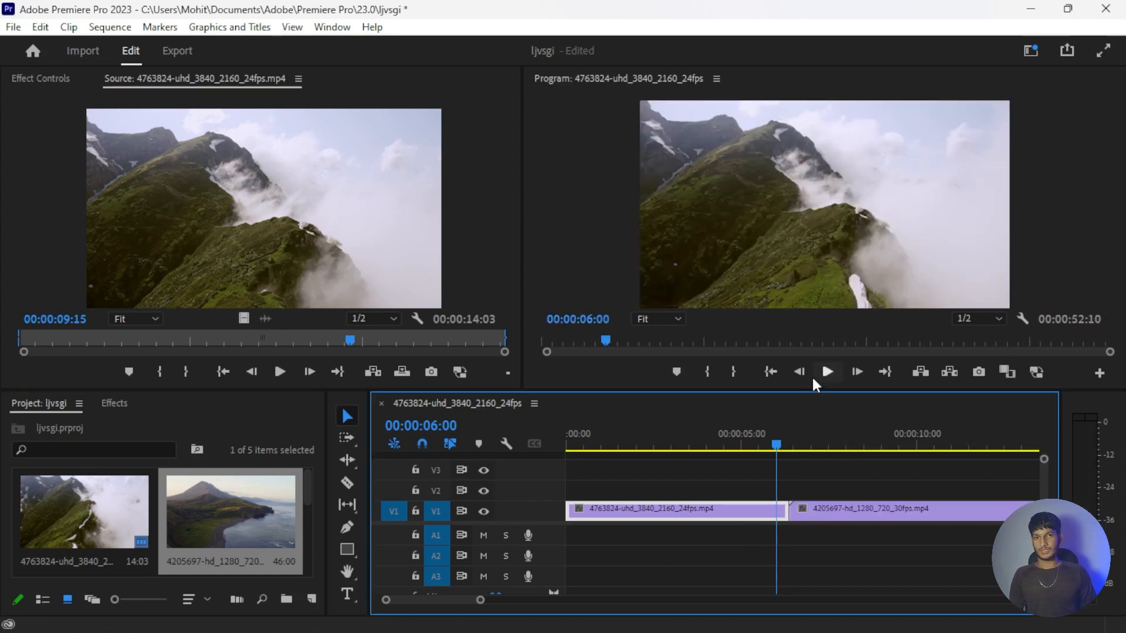
pyautogui.click(808, 437)
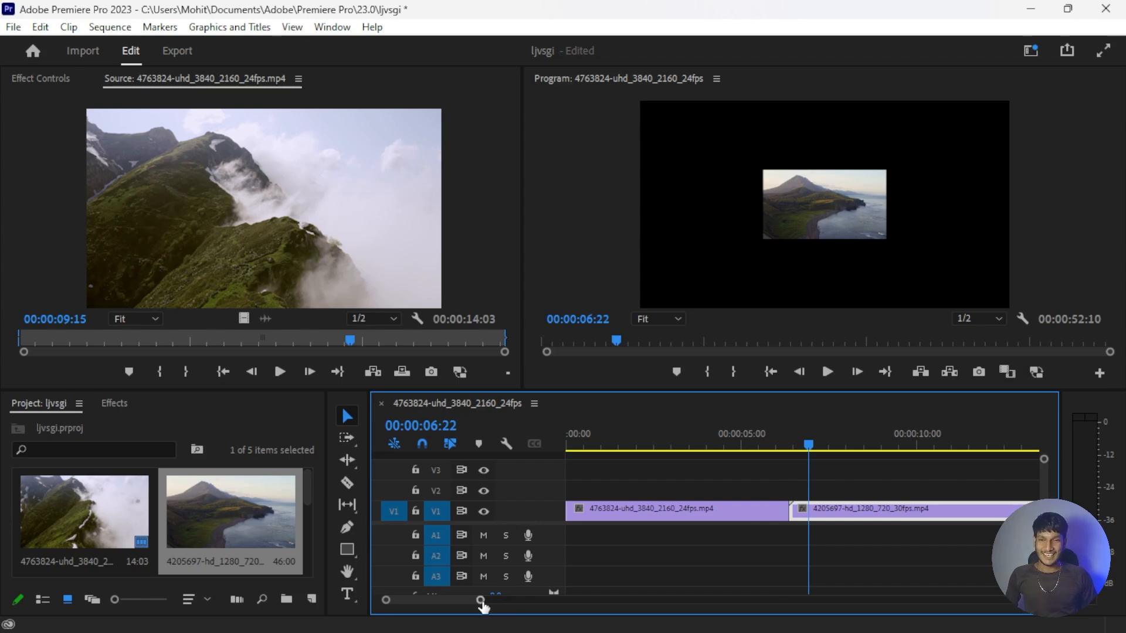
pyautogui.moveTo(483, 606); pyautogui.dragTo(809, 620)
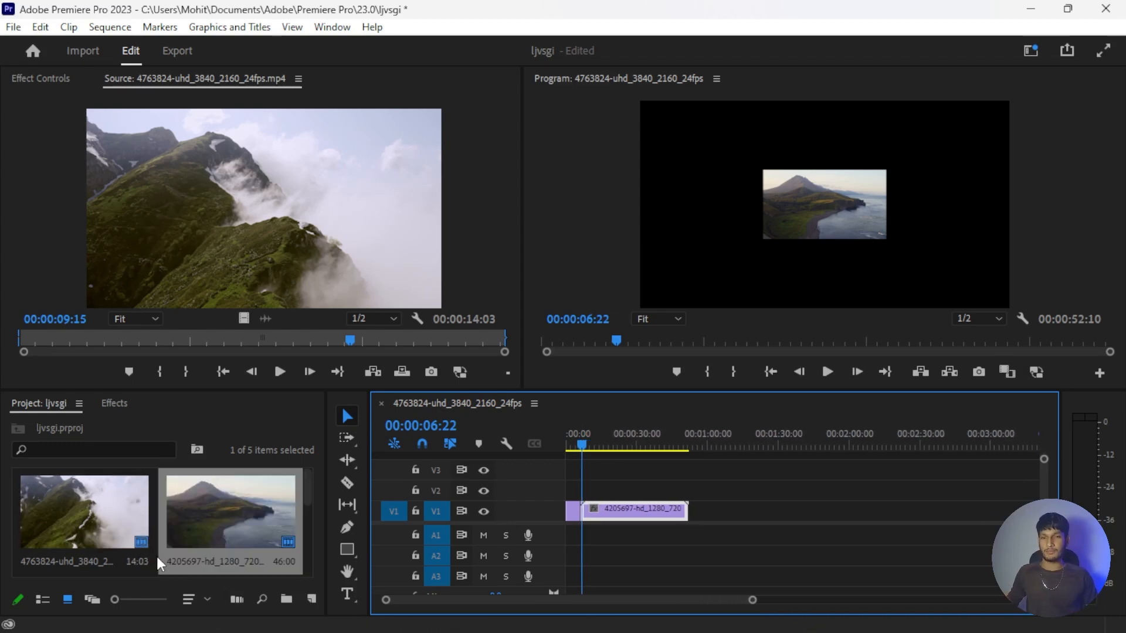
# Step: Select all items in the project and add them to V1 after the existing clips in the sequence
pyautogui.scroll(-2, 86, 531)
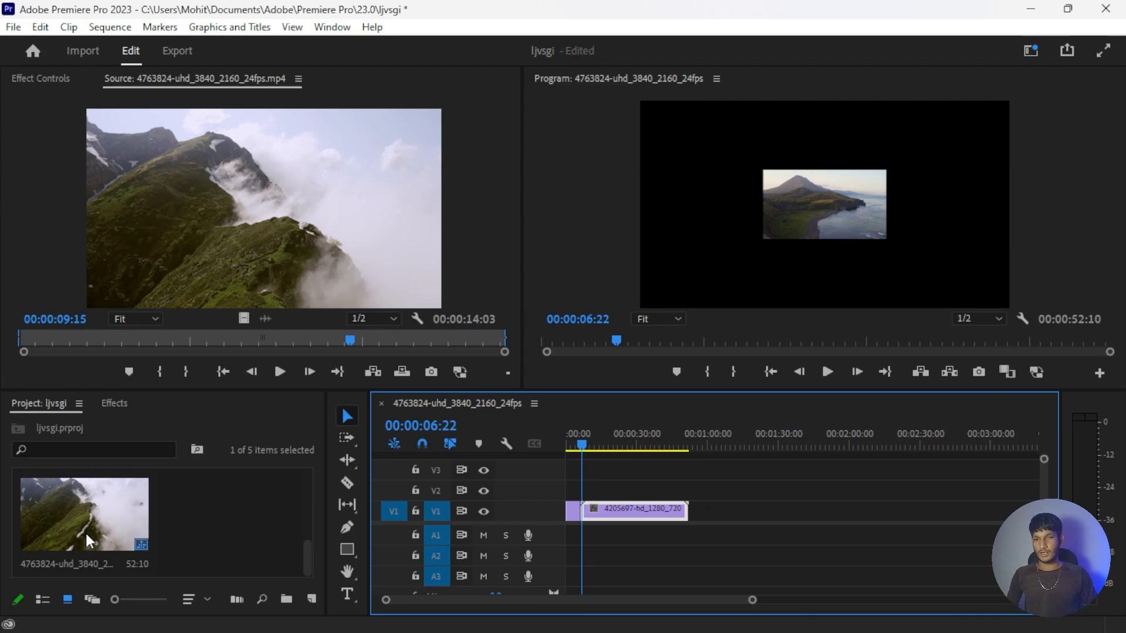
pyautogui.scroll(2, 86, 531)
pyautogui.click(37, 505)
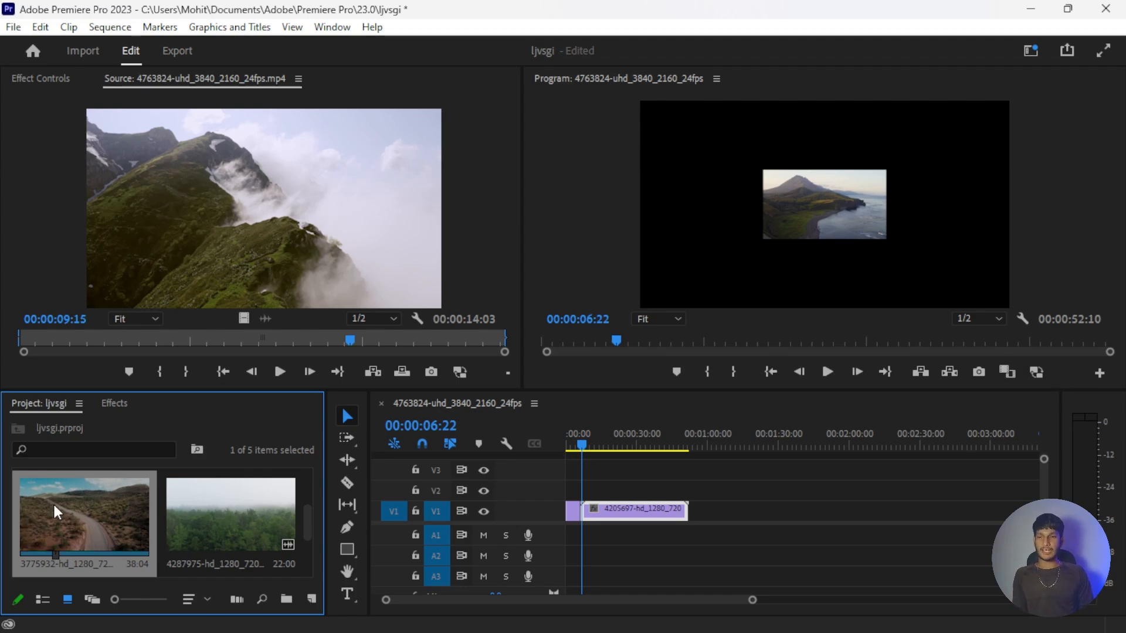
pyautogui.hotkey('shift', 'Down')
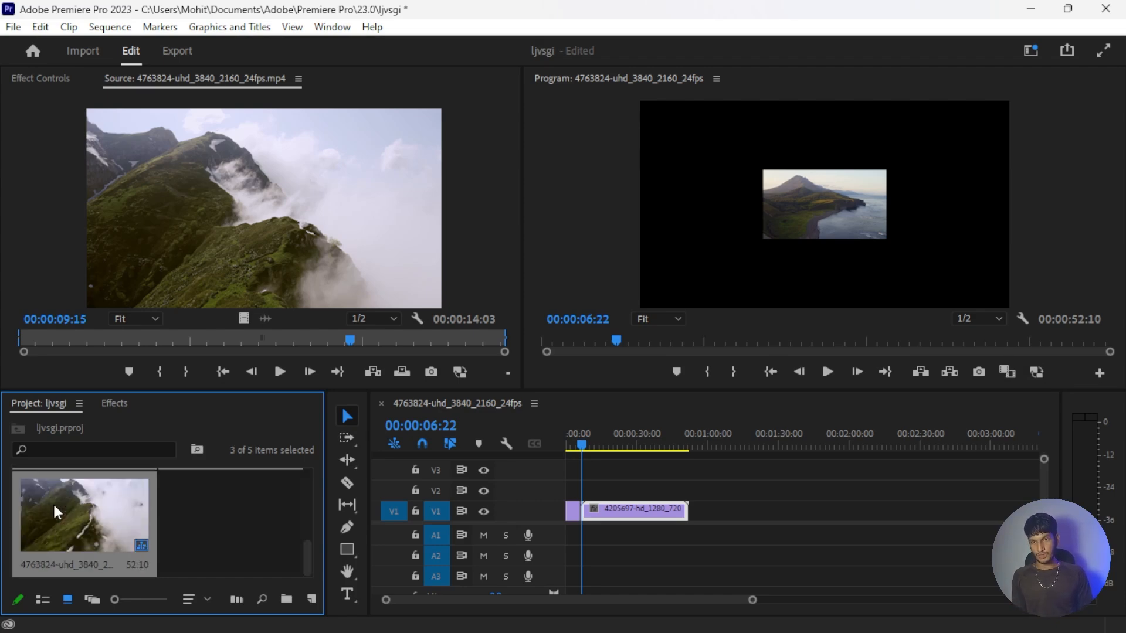
pyautogui.hotkey('ctrl', 'a')
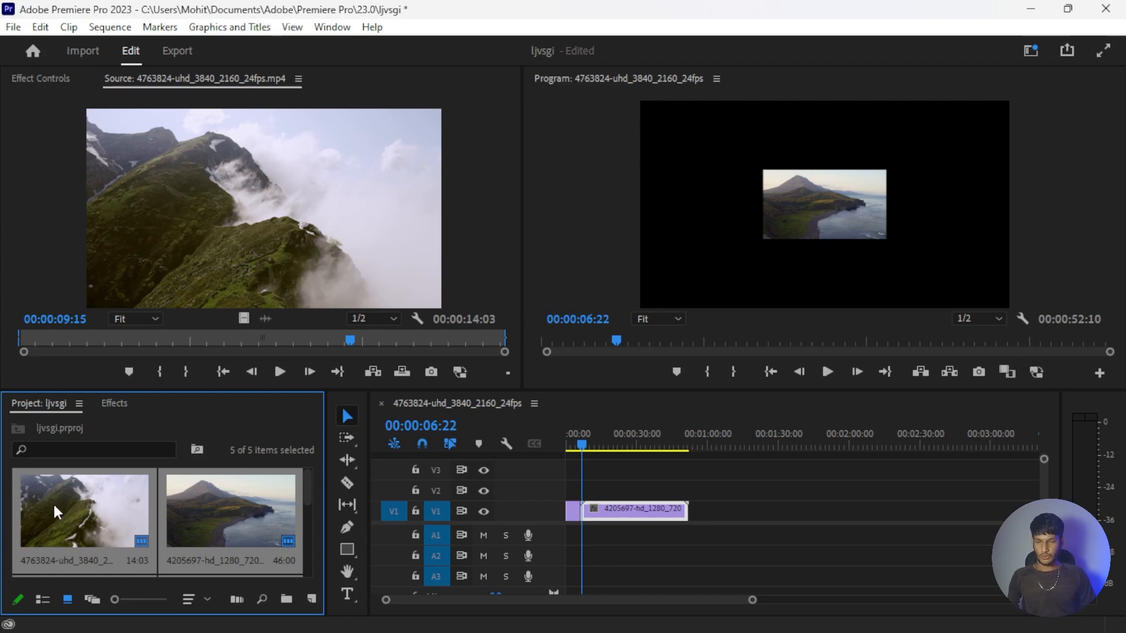
pyautogui.moveTo(53, 501); pyautogui.dragTo(809, 513)
# Step: Unlink the audio from the video of the 4287975 clip in the timeline
pyautogui.click(808, 539)
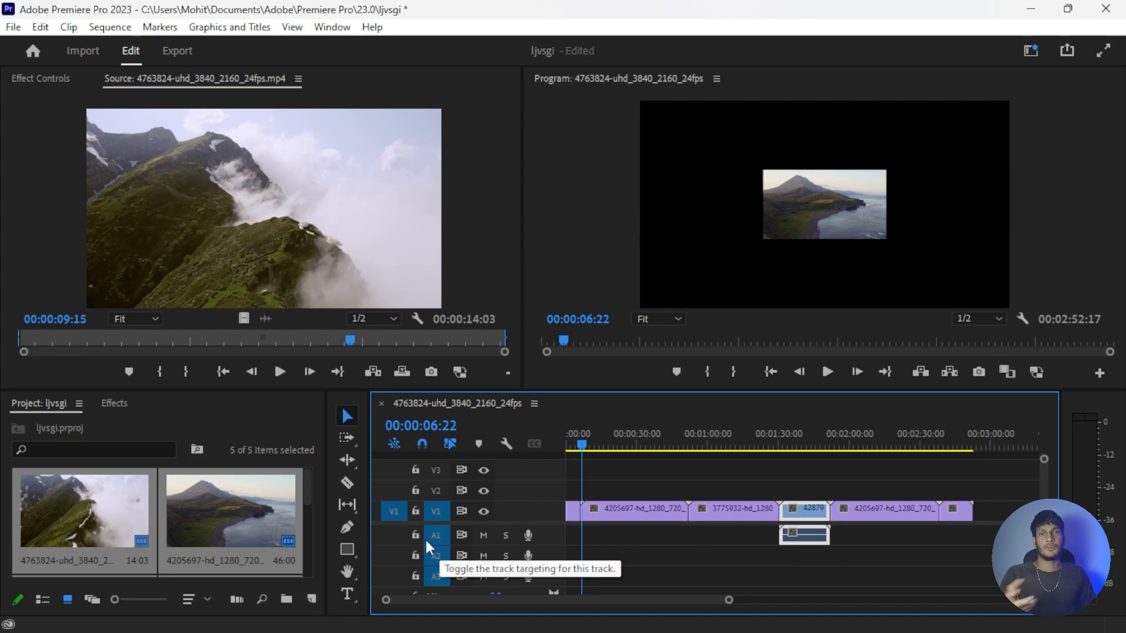
pyautogui.click(660, 528)
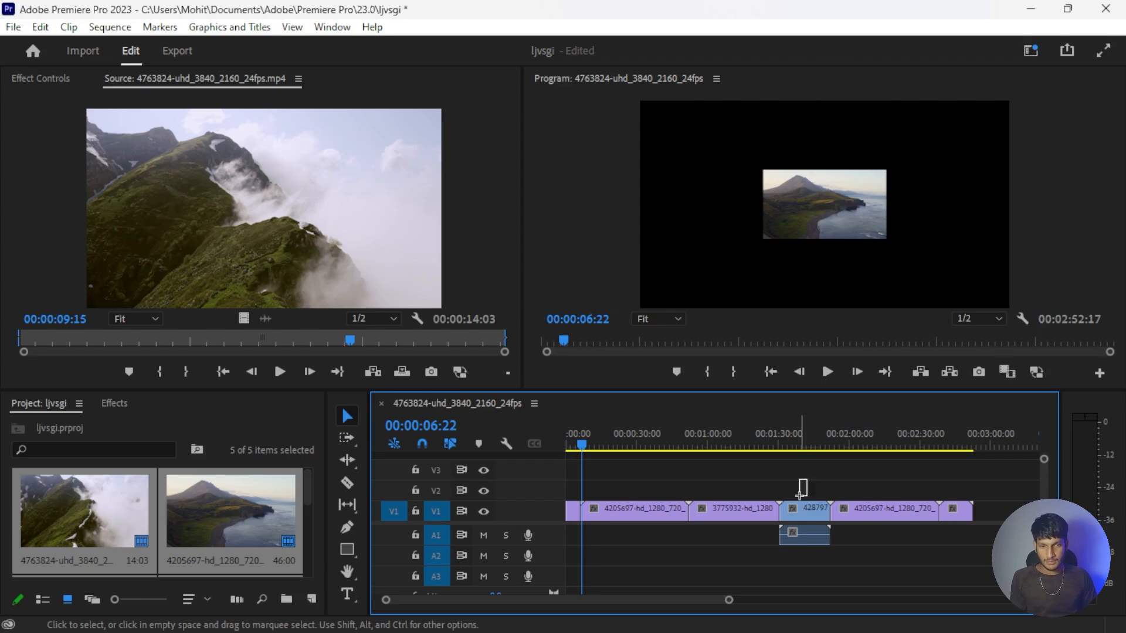
pyautogui.click(809, 512)
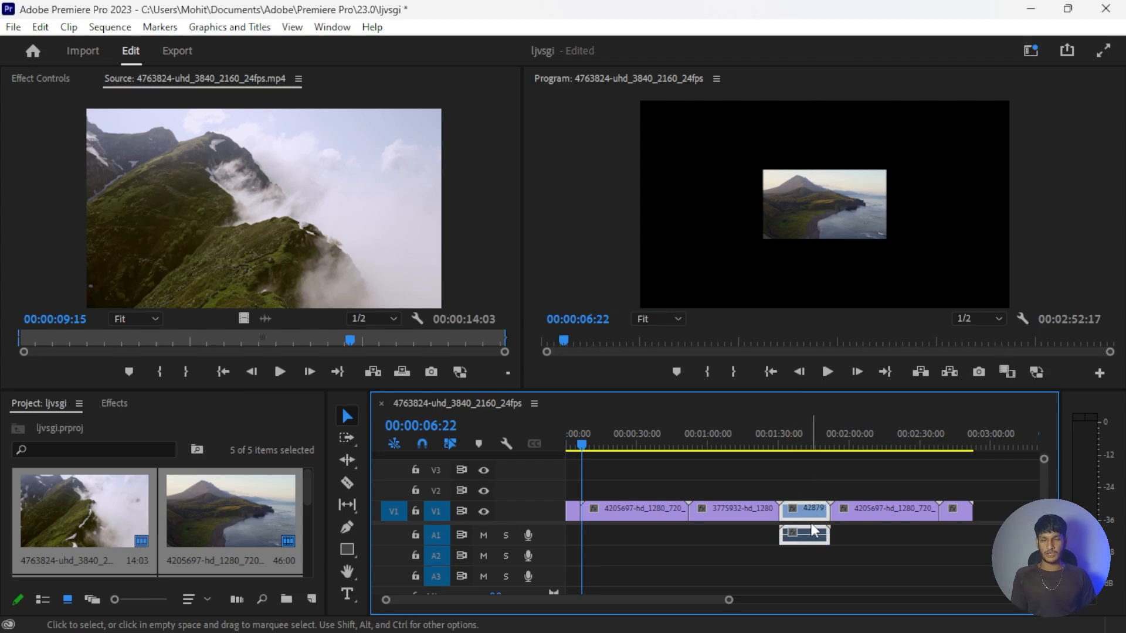
pyautogui.moveTo(821, 534)
pyautogui.mouseDown()
pyautogui.moveTo(762, 536)
pyautogui.moveTo(815, 535)
pyautogui.mouseUp()
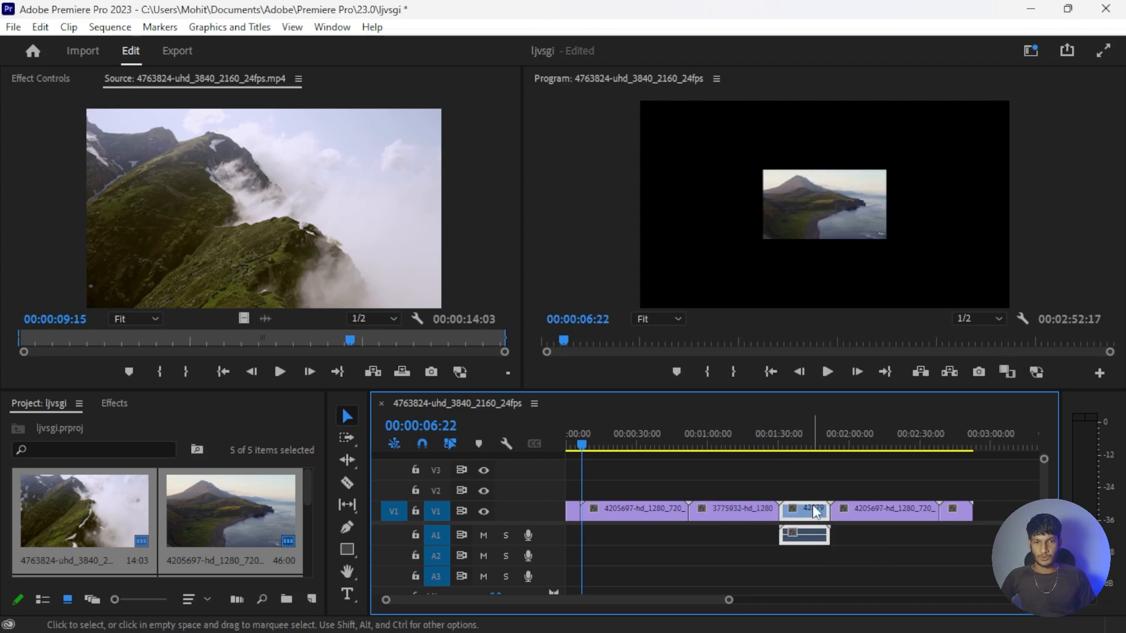
pyautogui.rightClick(808, 509)
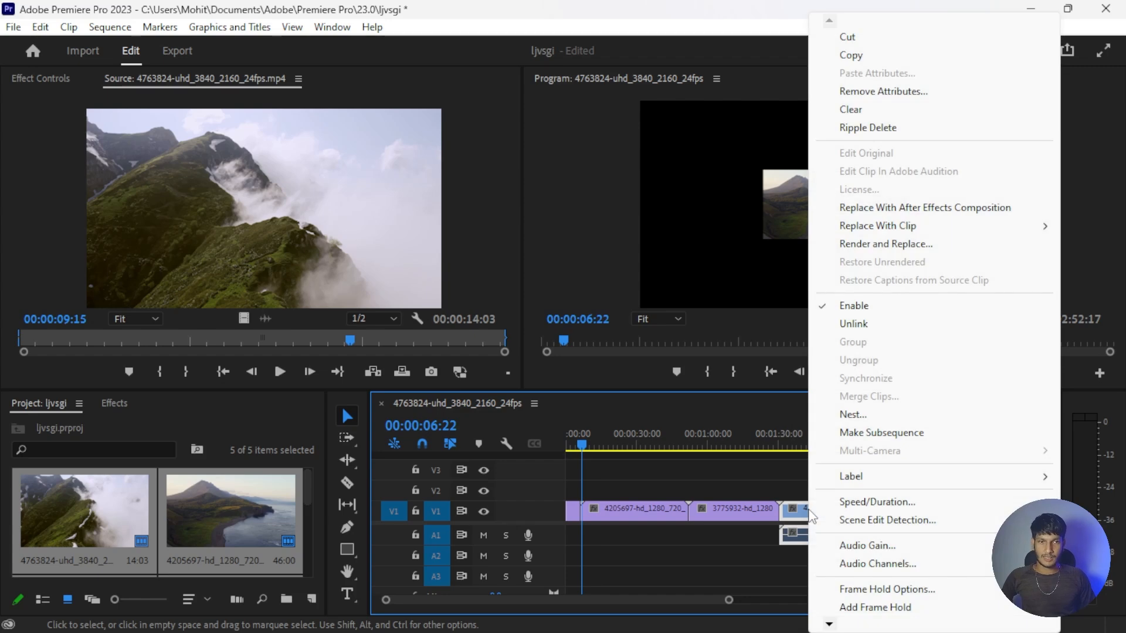
pyautogui.click(877, 327)
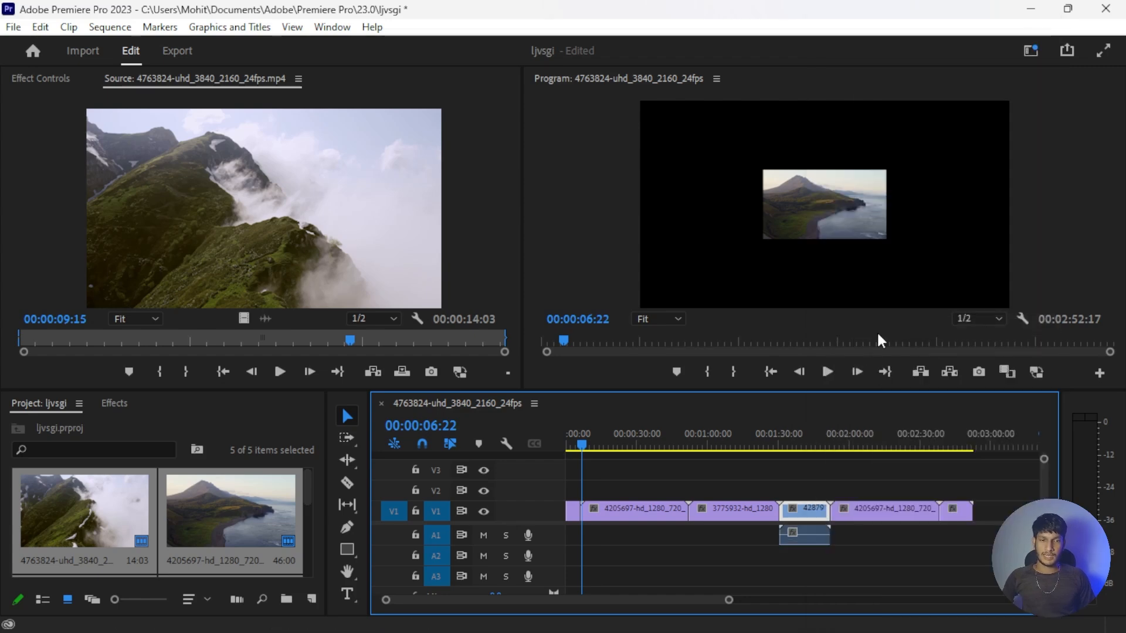
# Step: Link the 4287975 clip's video and audio together again
pyautogui.click(821, 538)
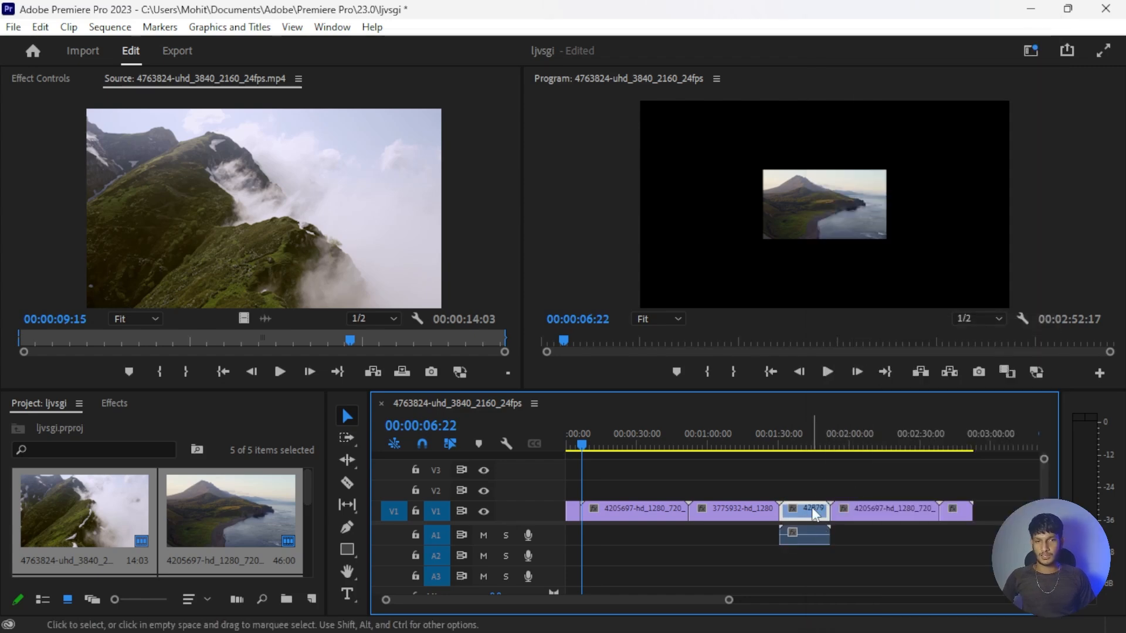
pyautogui.rightClick(809, 509)
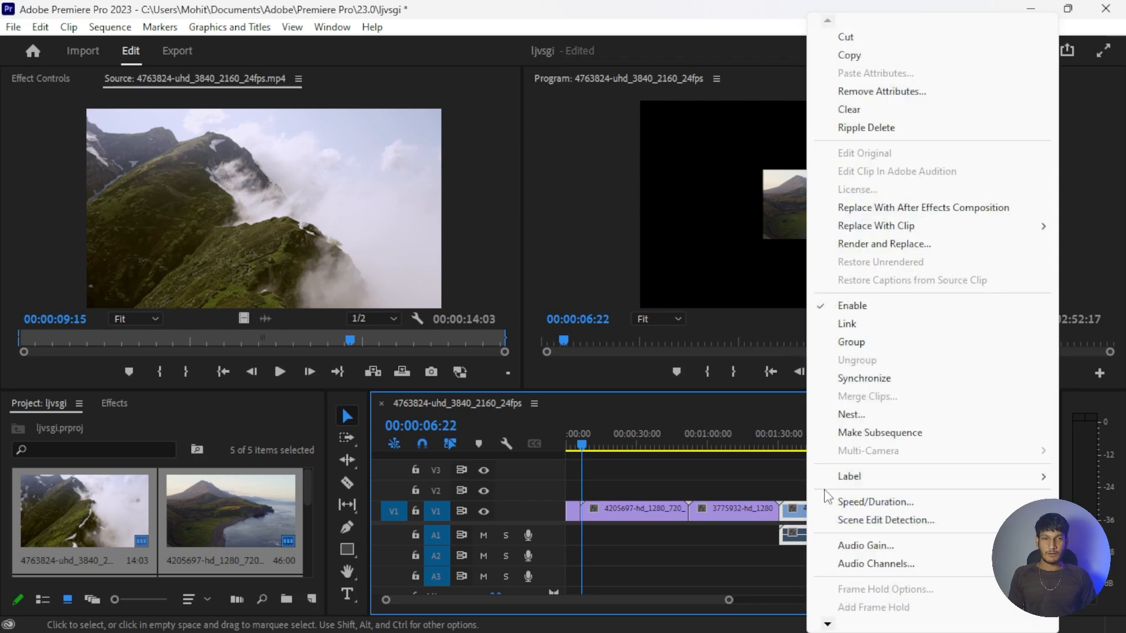
pyautogui.click(865, 324)
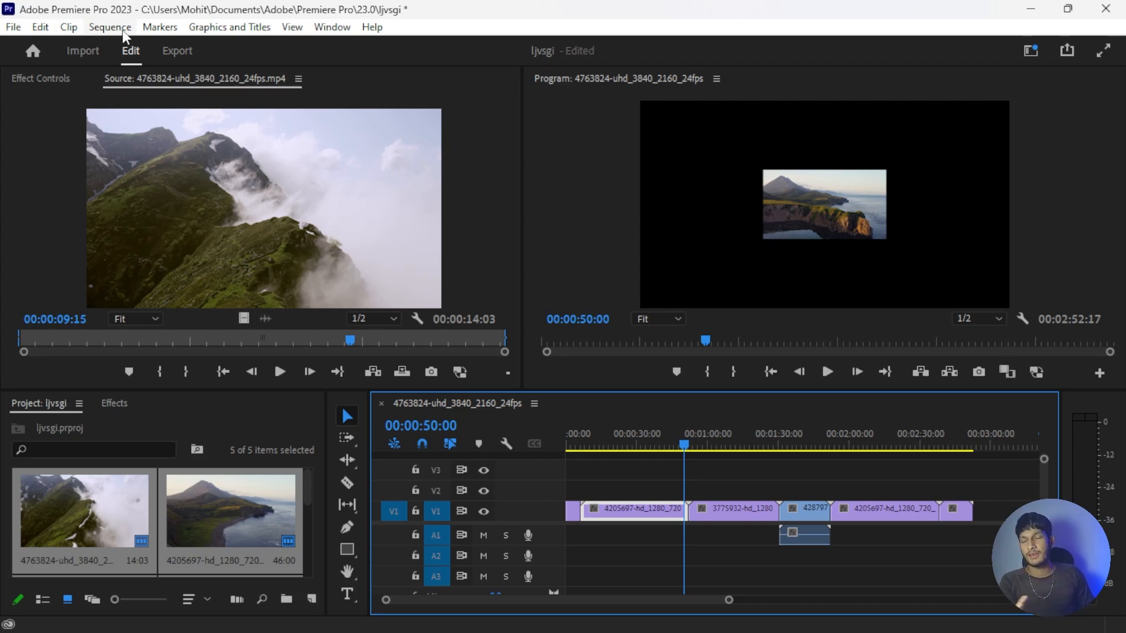
# Step: Set the sequence's frame size to 1280 horizontal by 720 vertical in the sequence settings
pyautogui.moveTo(662, 447); pyautogui.dragTo(632, 467)
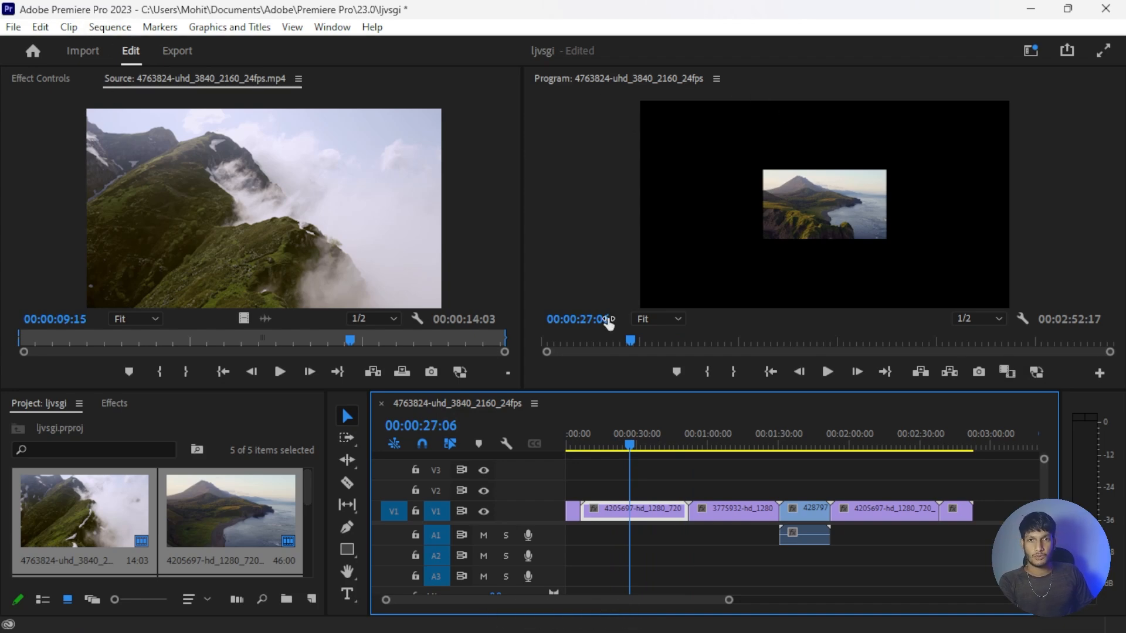
pyautogui.click(110, 27)
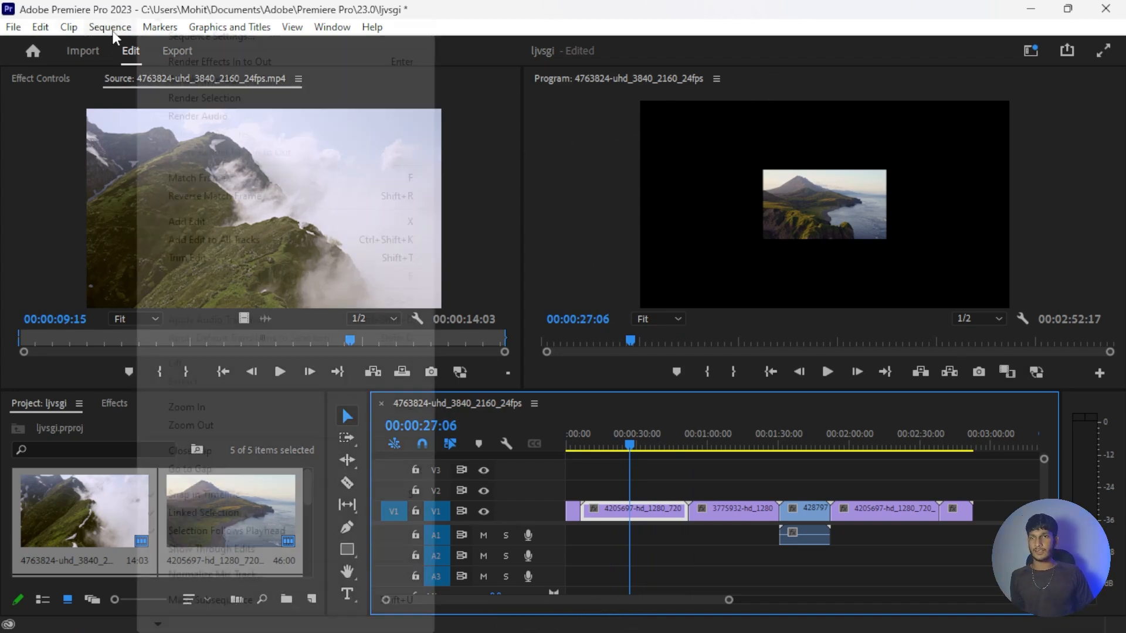
pyautogui.click(219, 37)
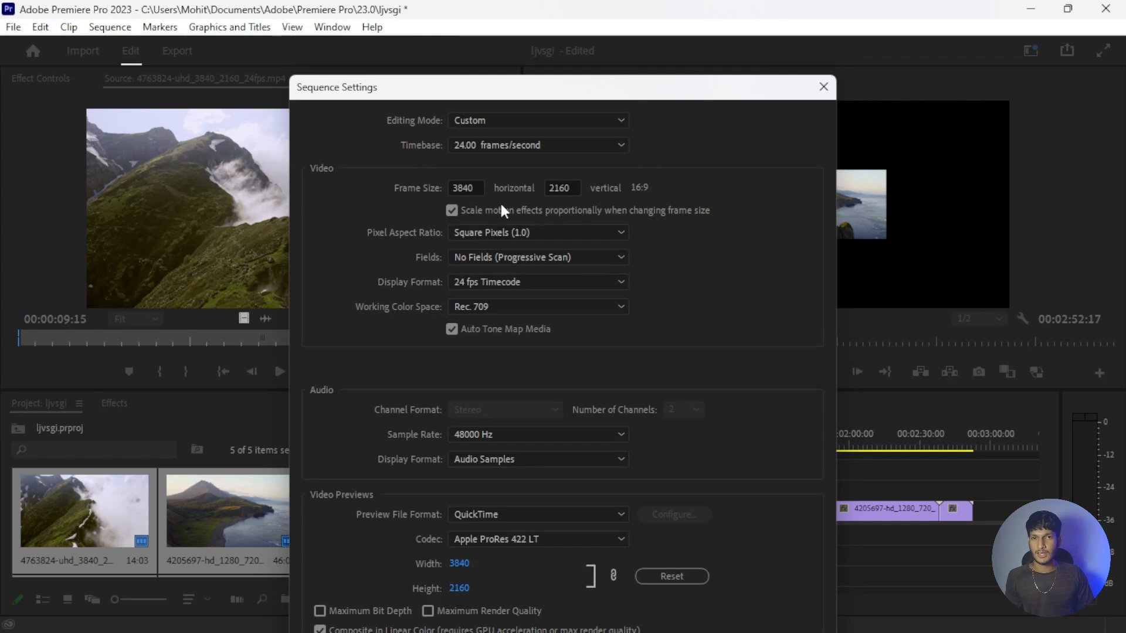
pyautogui.doubleClick(481, 186)
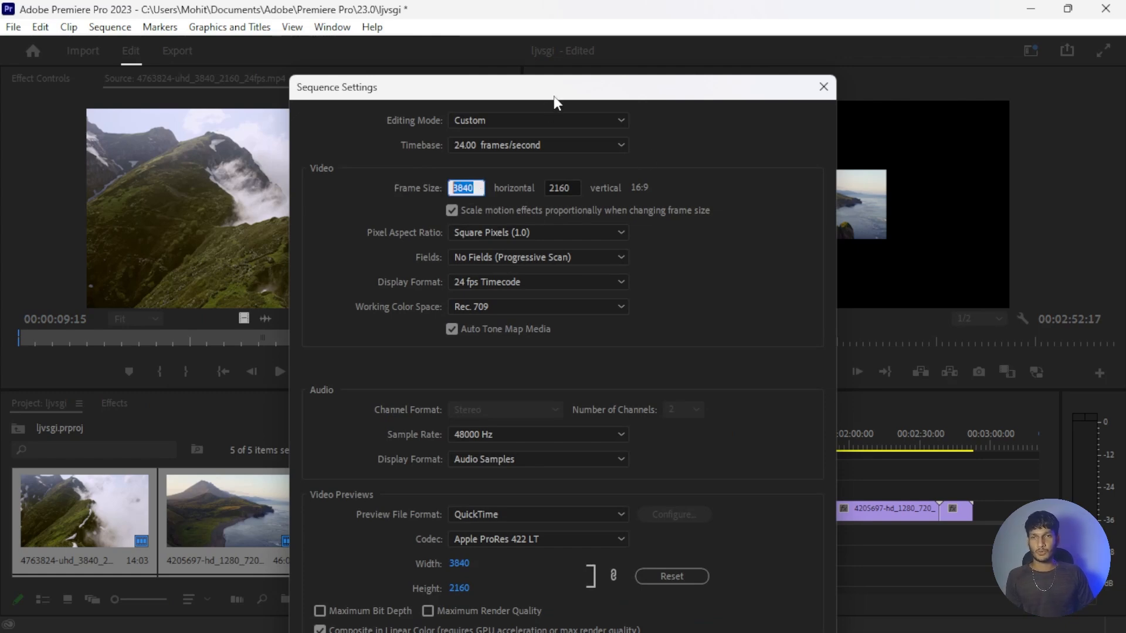
pyautogui.moveTo(555, 96); pyautogui.dragTo(562, 47)
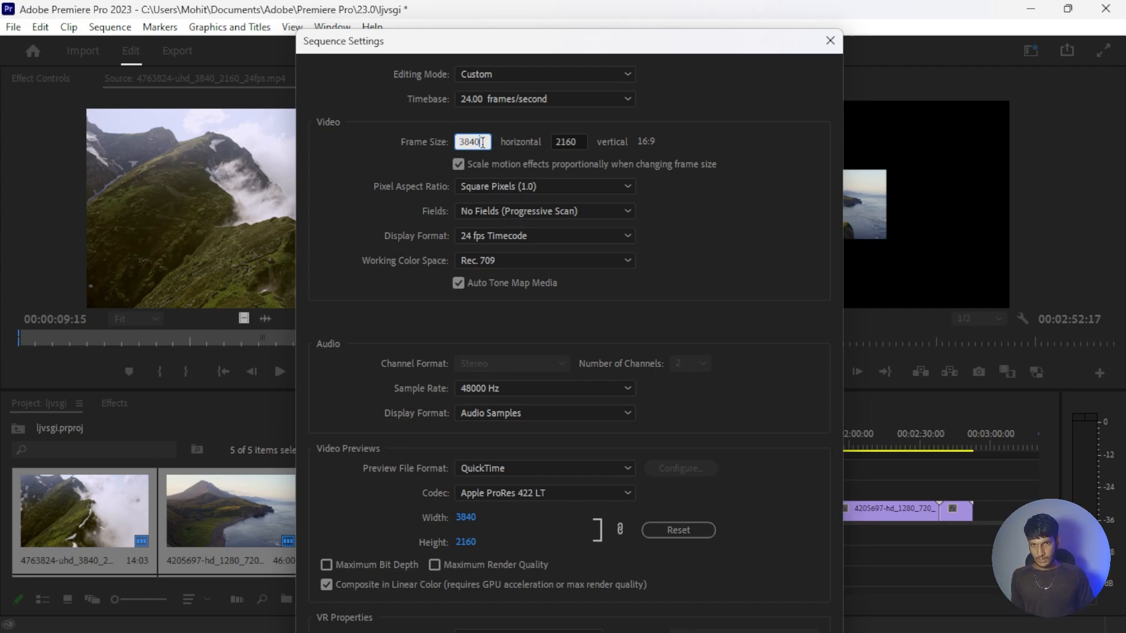
pyautogui.write('1280')
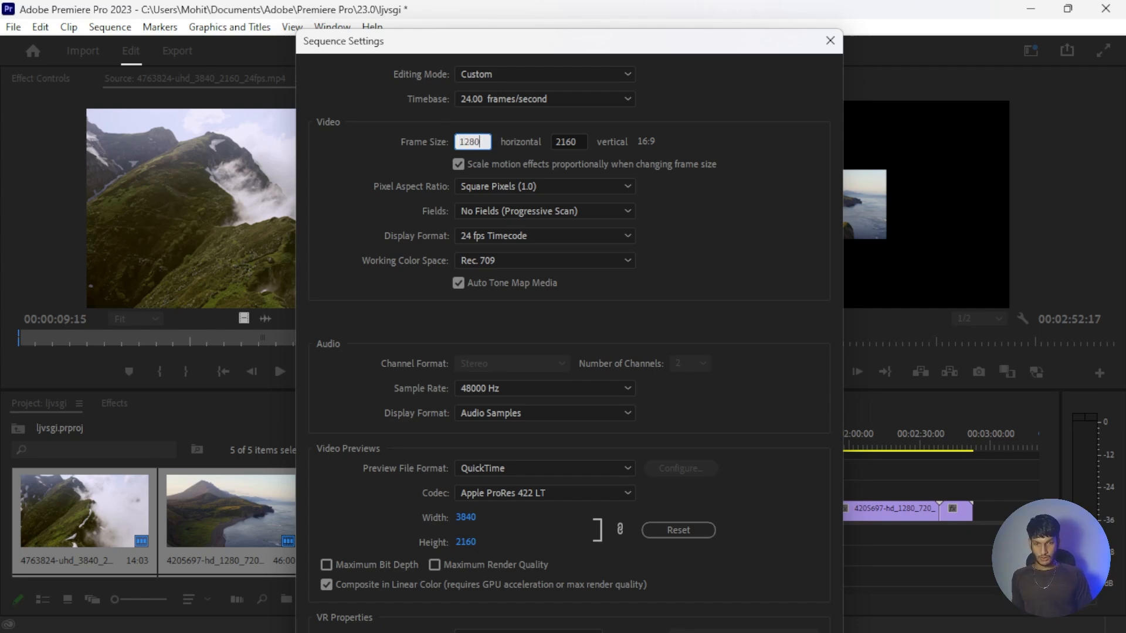
pyautogui.moveTo(584, 140); pyautogui.dragTo(511, 139)
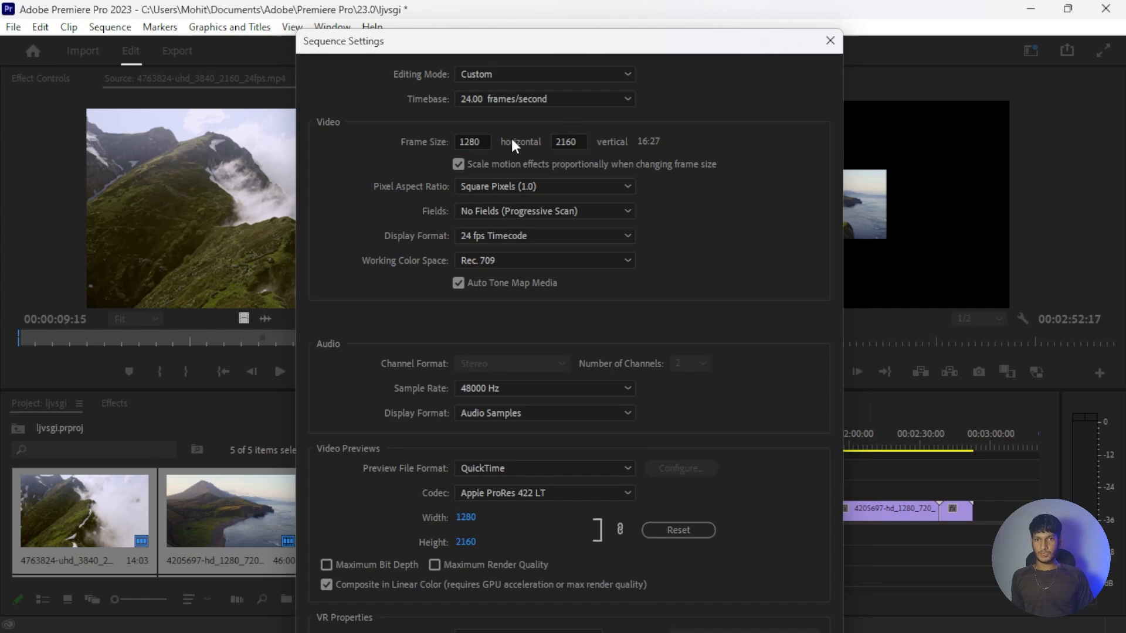
pyautogui.moveTo(585, 141); pyautogui.dragTo(540, 139)
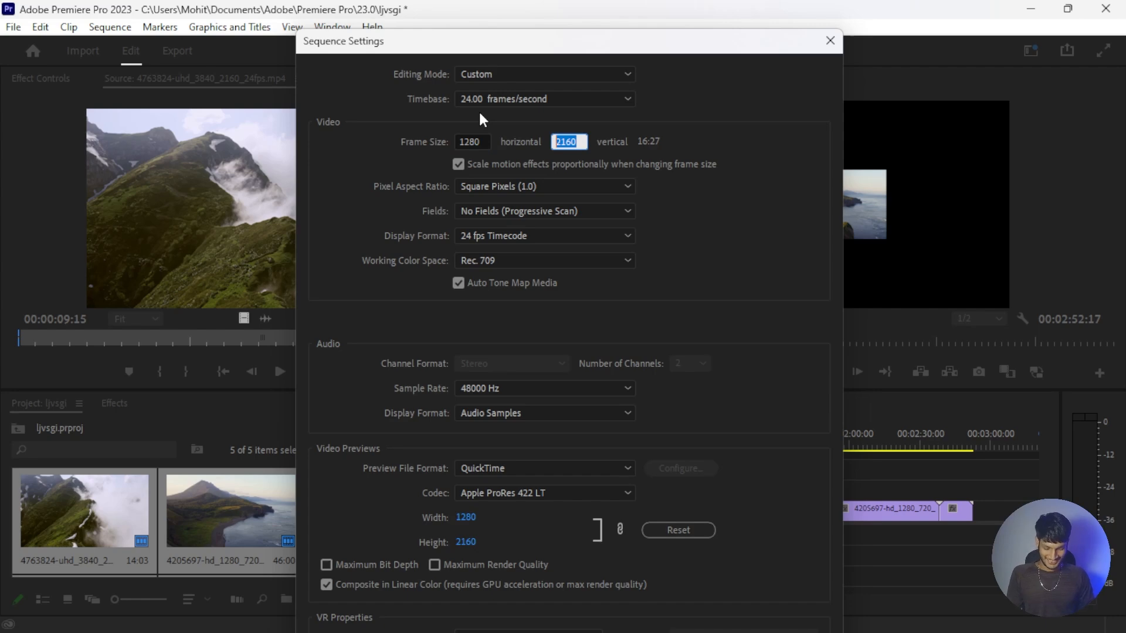
pyautogui.write('720')
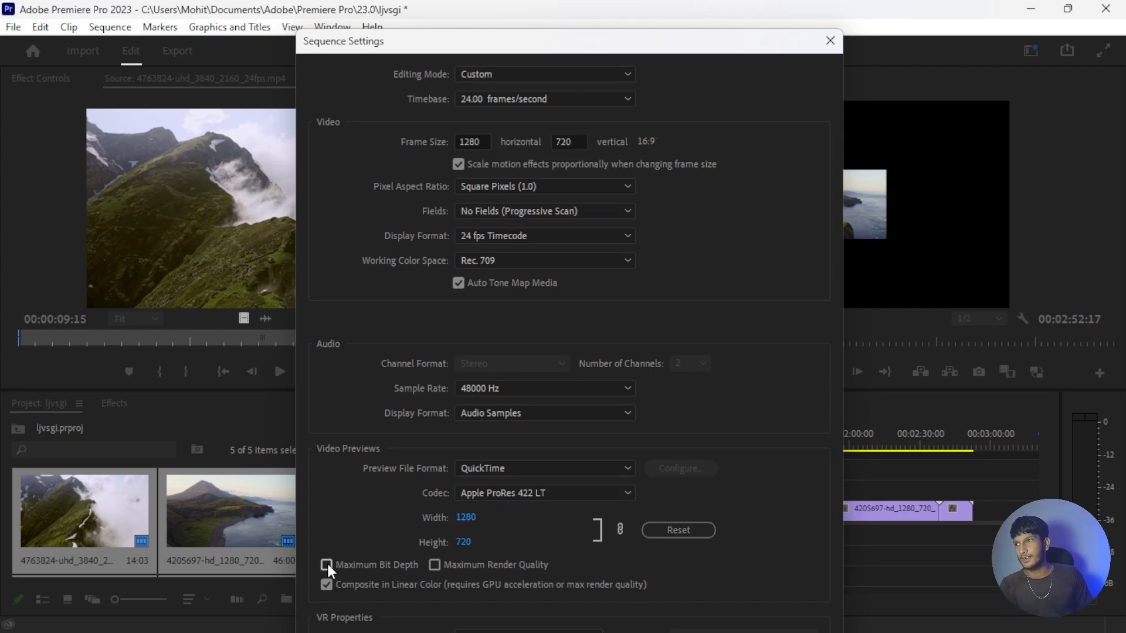
# Step: Enable Maximum Render Quality and Maximum Bit Depth for the sequence, and apply the settings, accepting deletion of its preview files
pyautogui.click(435, 565)
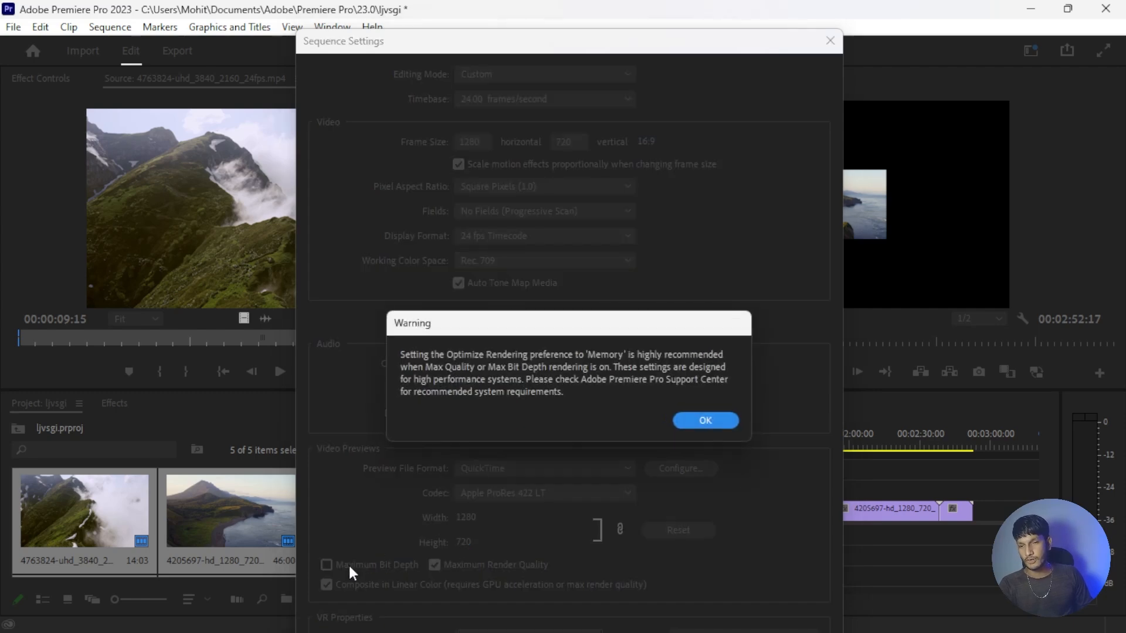
pyautogui.click(702, 421)
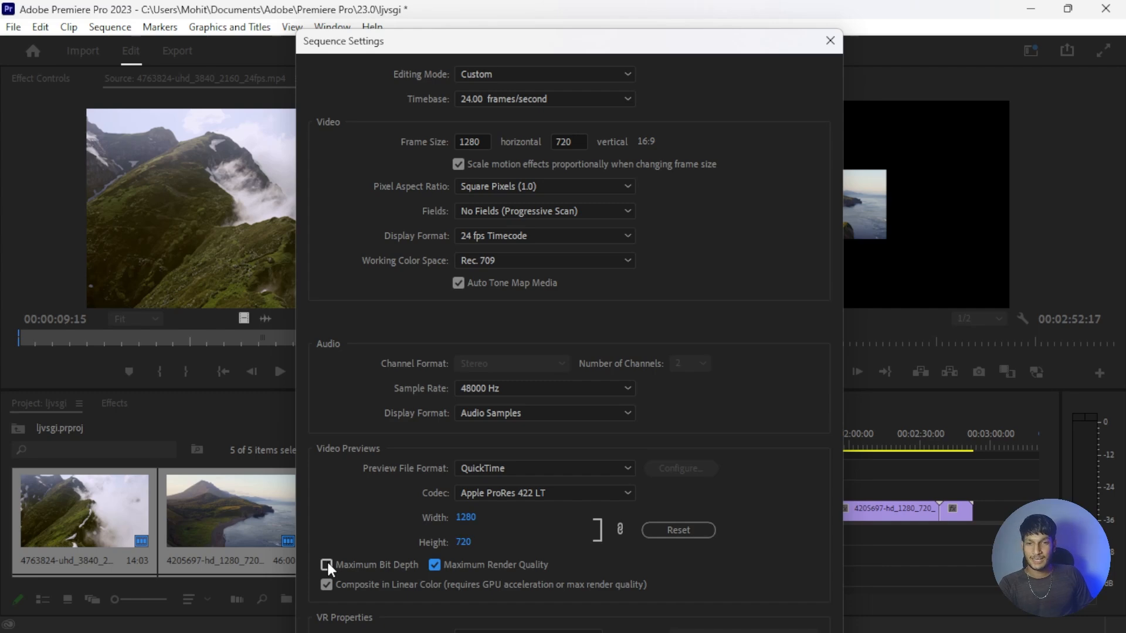
pyautogui.click(327, 565)
pyautogui.click(705, 421)
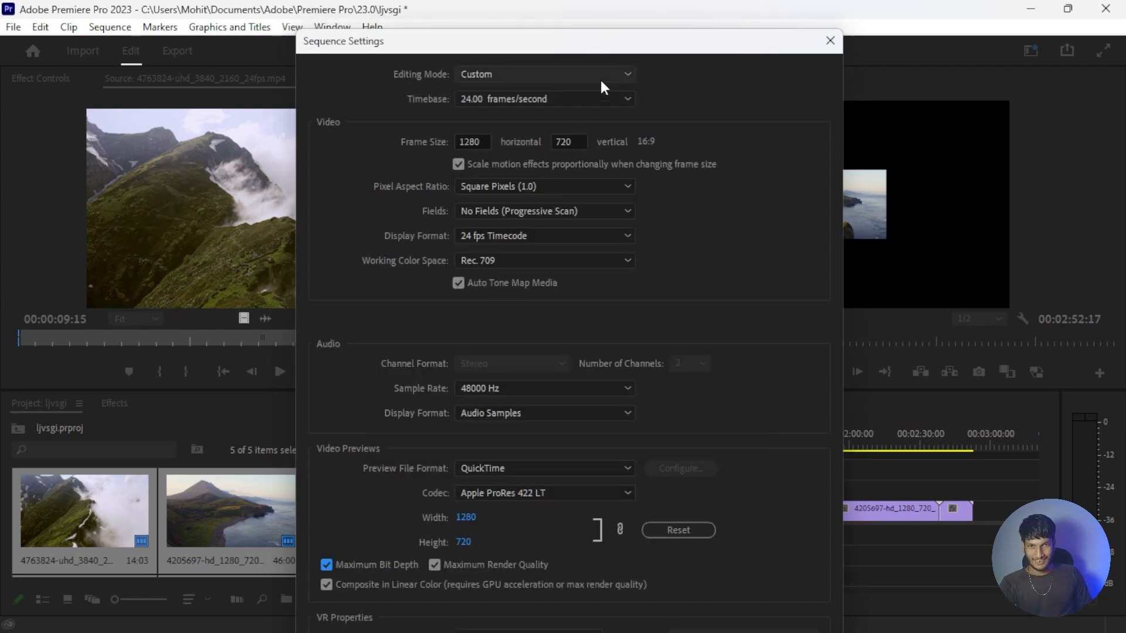
pyautogui.moveTo(603, 42)
pyautogui.mouseDown()
pyautogui.moveTo(602, 19)
pyautogui.moveTo(663, 82)
pyautogui.moveTo(541, 58)
pyautogui.moveTo(593, 164)
pyautogui.moveTo(592, 2)
pyautogui.moveTo(602, 37)
pyautogui.mouseUp()
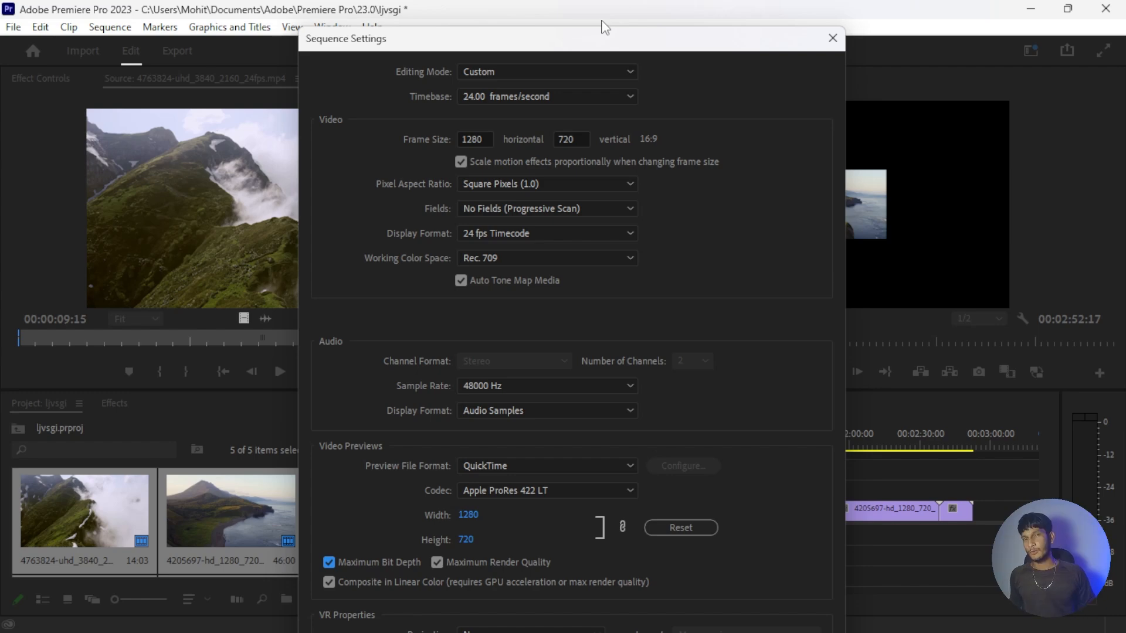
pyautogui.moveTo(636, 45); pyautogui.dragTo(622, 30)
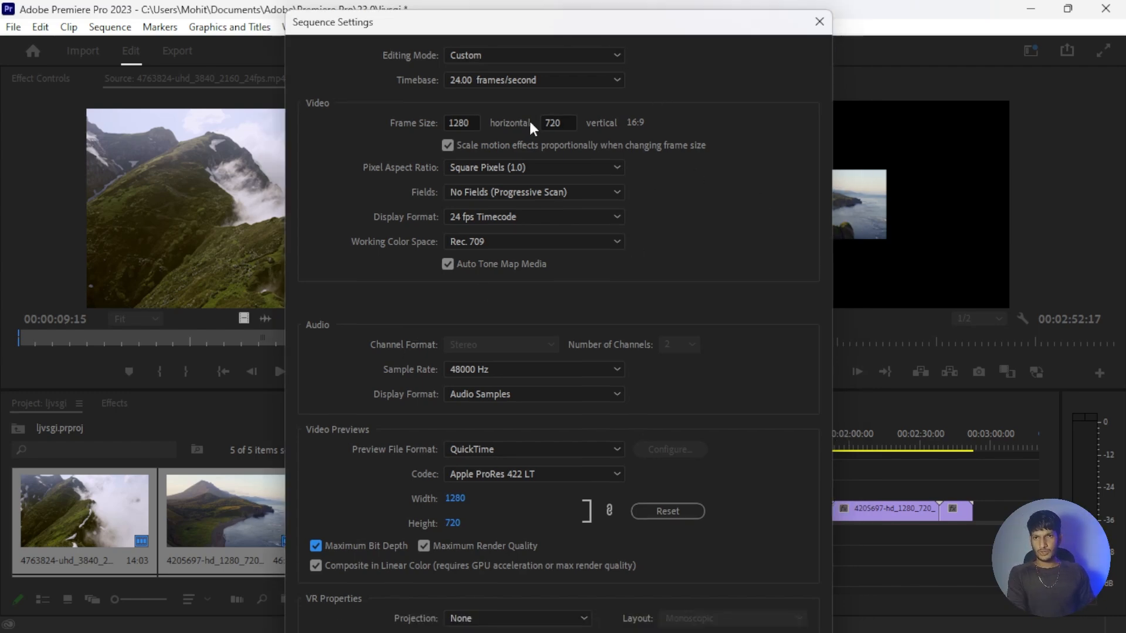
pyautogui.press('Return')
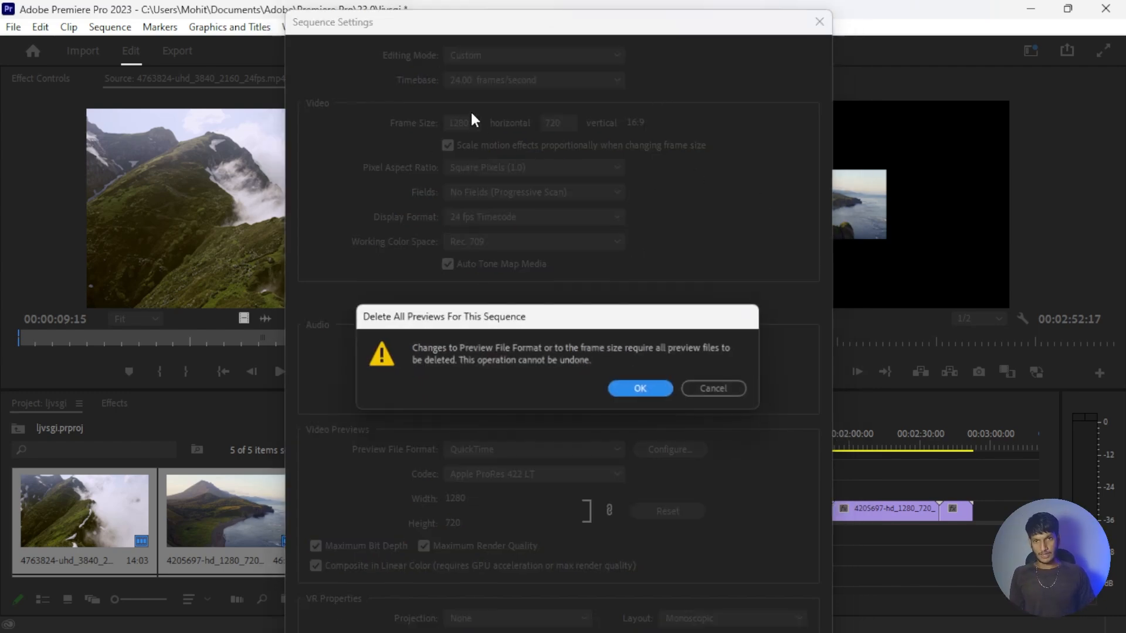
pyautogui.click(656, 391)
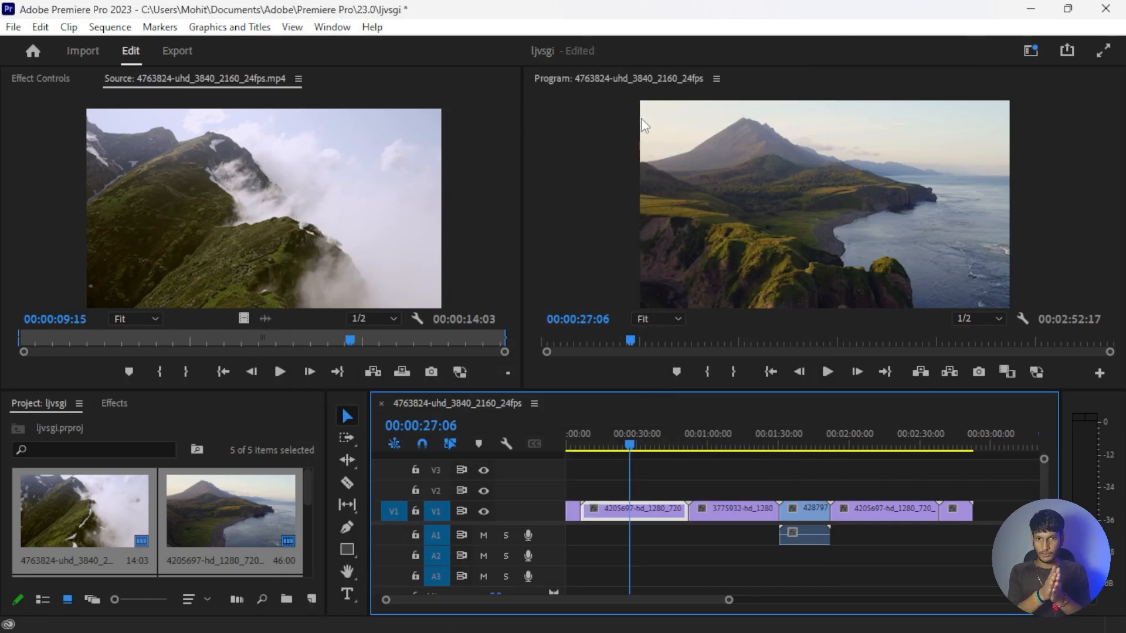
# Step: Go to the first clip in the sequence and examine its image size and frame rate in the clip properties
pyautogui.moveTo(610, 445); pyautogui.dragTo(575, 497)
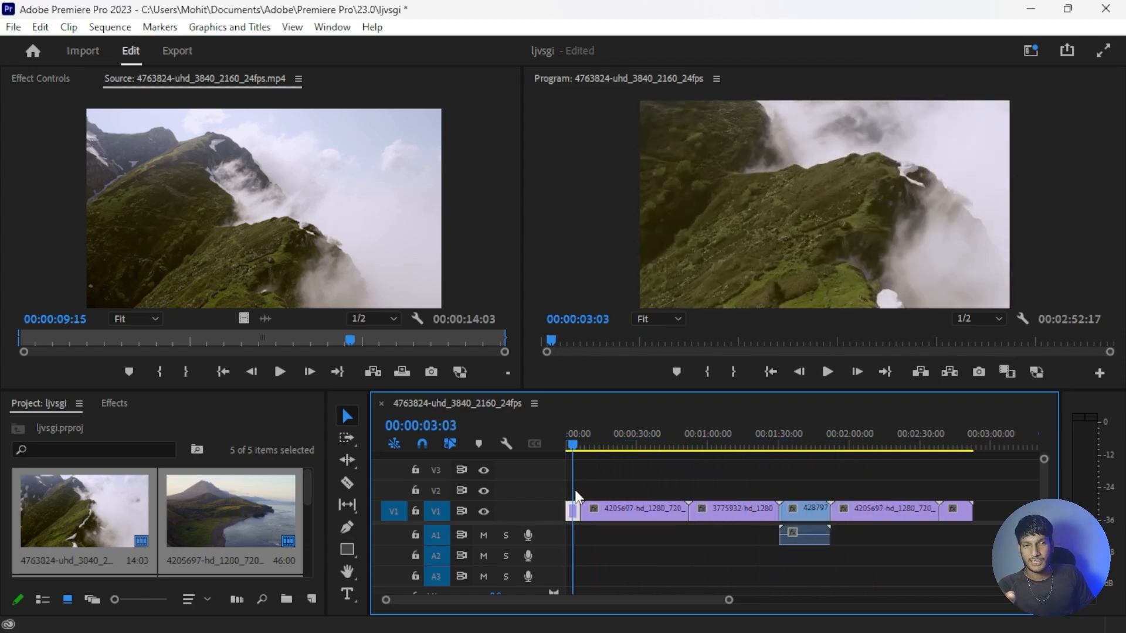
pyautogui.rightClick(572, 516)
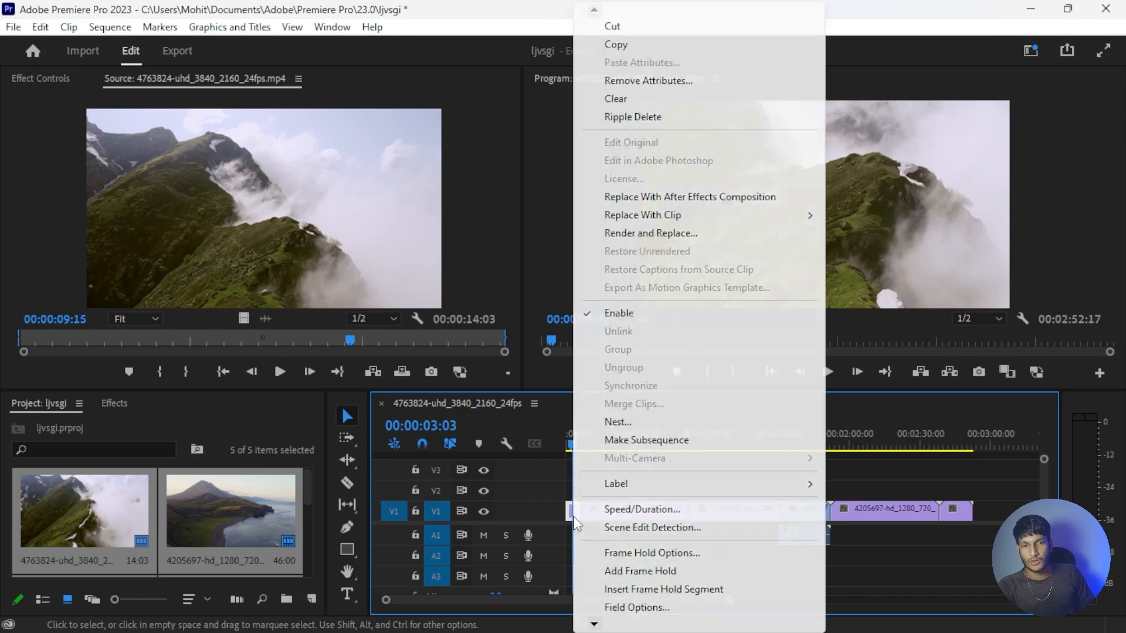
pyautogui.moveTo(594, 624)
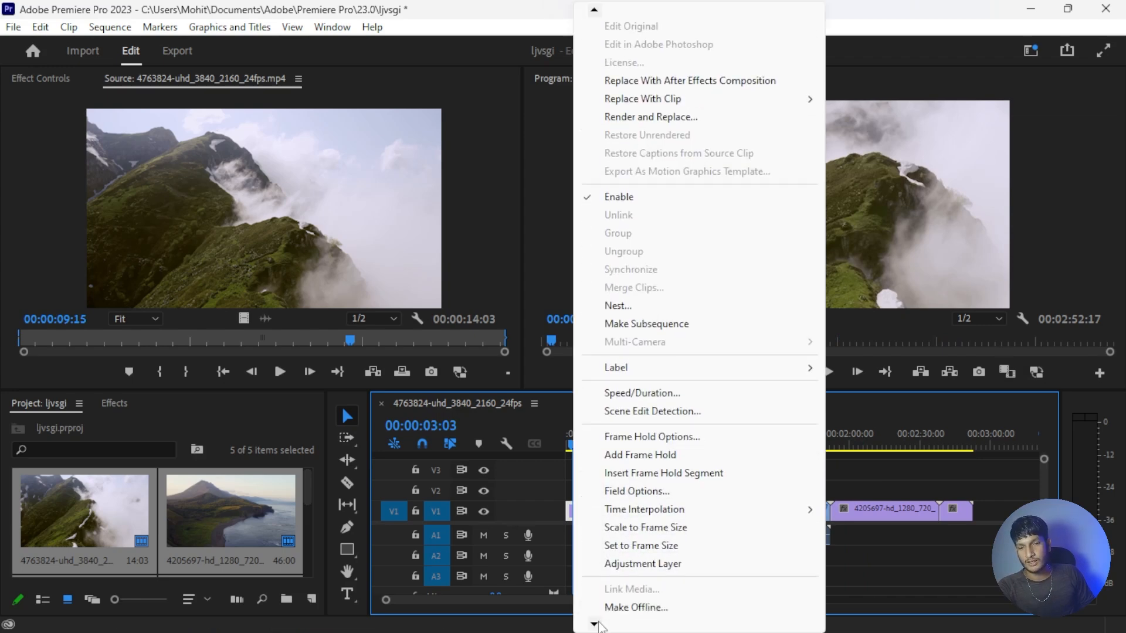
pyautogui.click(666, 580)
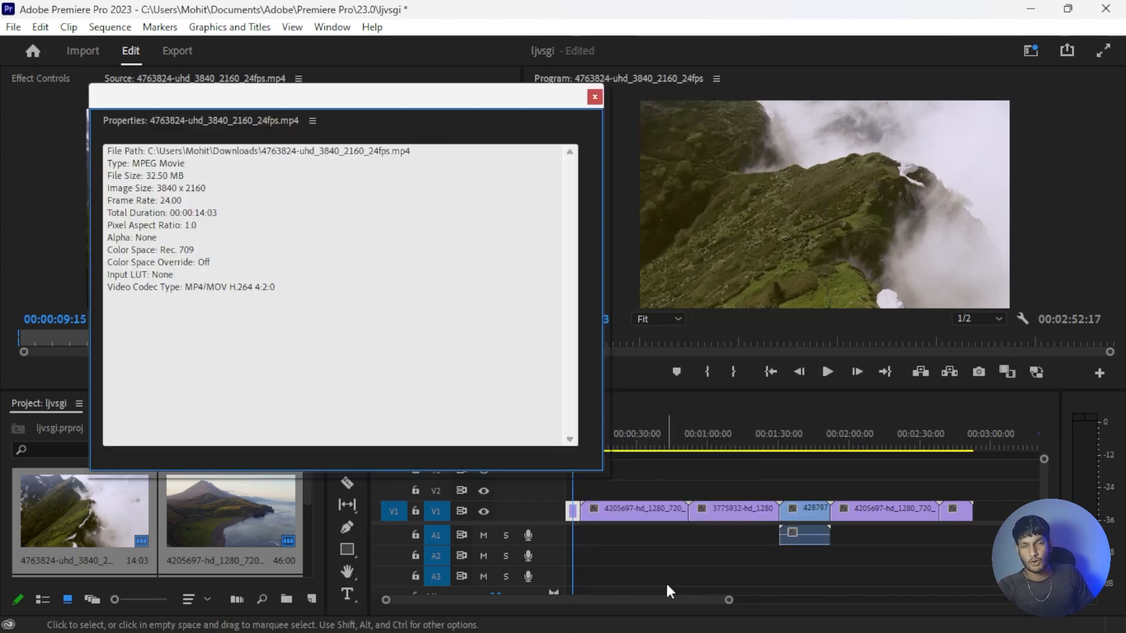
pyautogui.moveTo(157, 187); pyautogui.dragTo(354, 202)
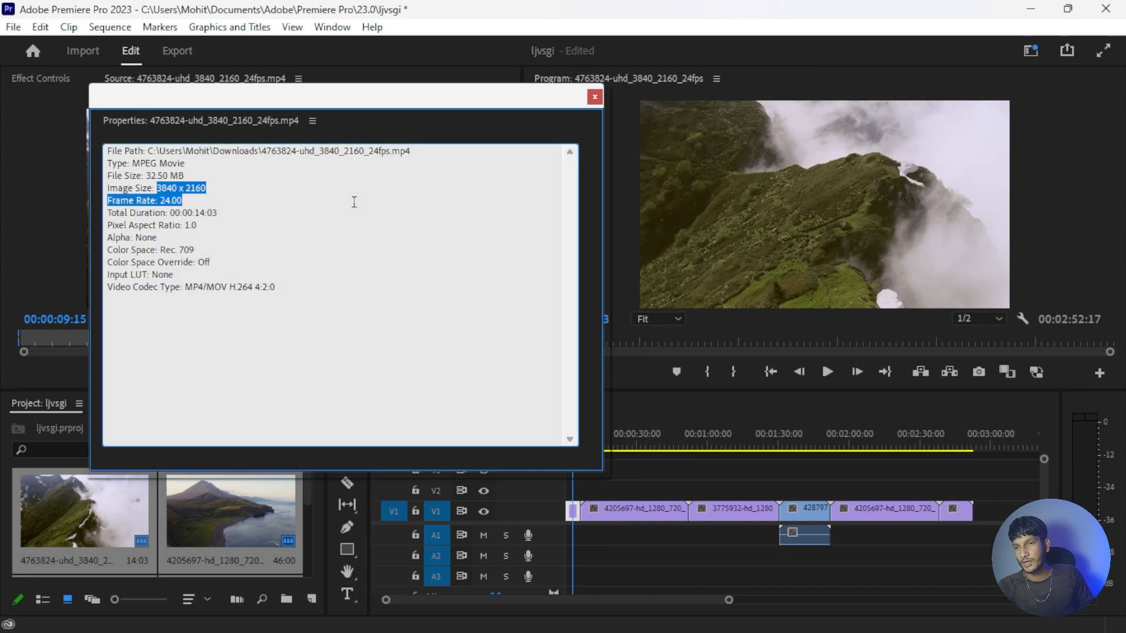
pyautogui.click(594, 96)
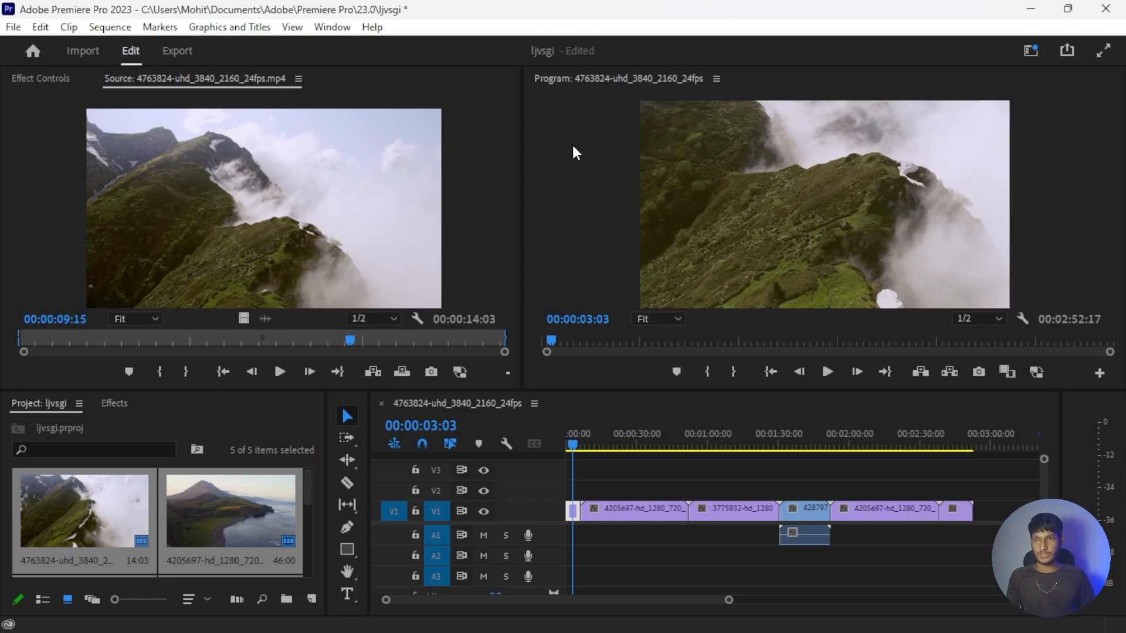
# Step: Scale the first timeline clip down to 50 and then to 35 in its Motion effect controls
pyautogui.moveTo(575, 441); pyautogui.dragTo(573, 441)
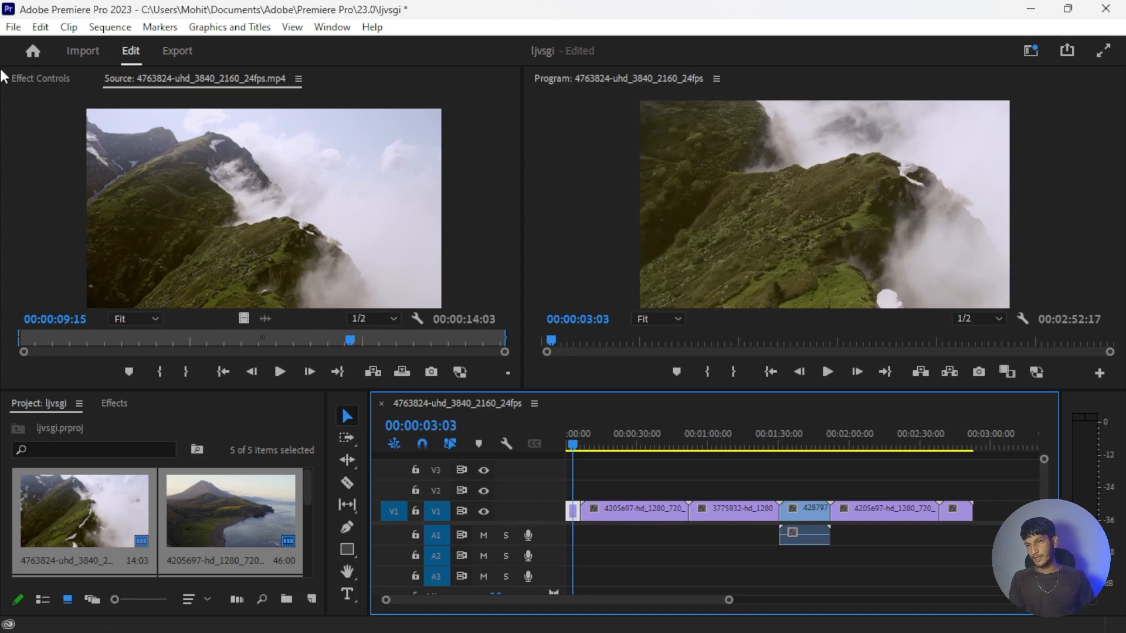
pyautogui.click(343, 31)
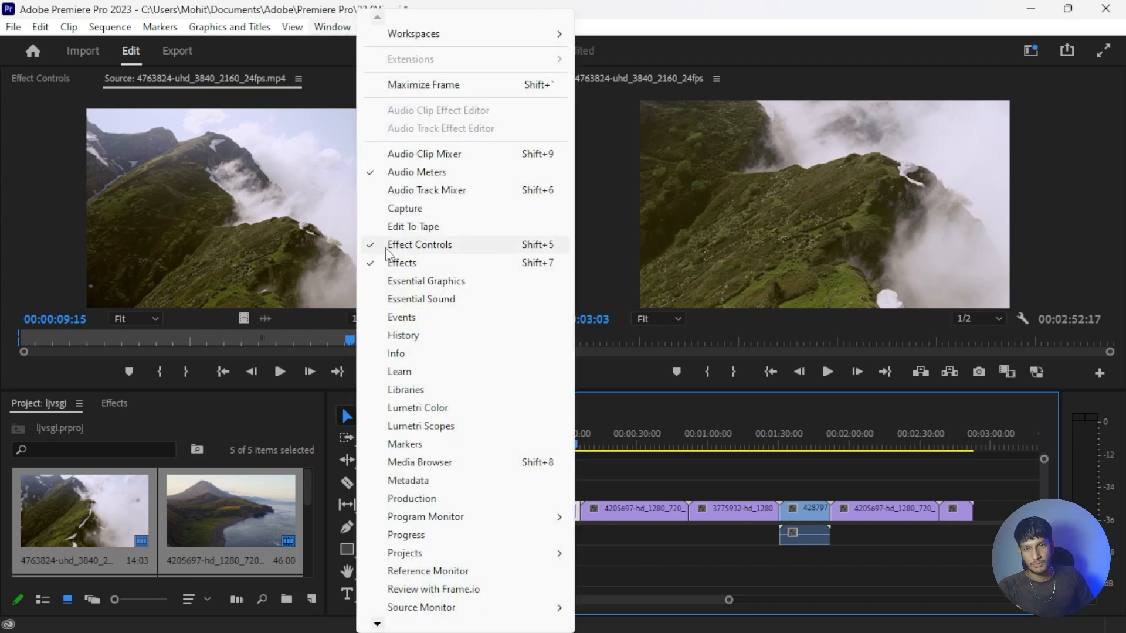
pyautogui.click(439, 243)
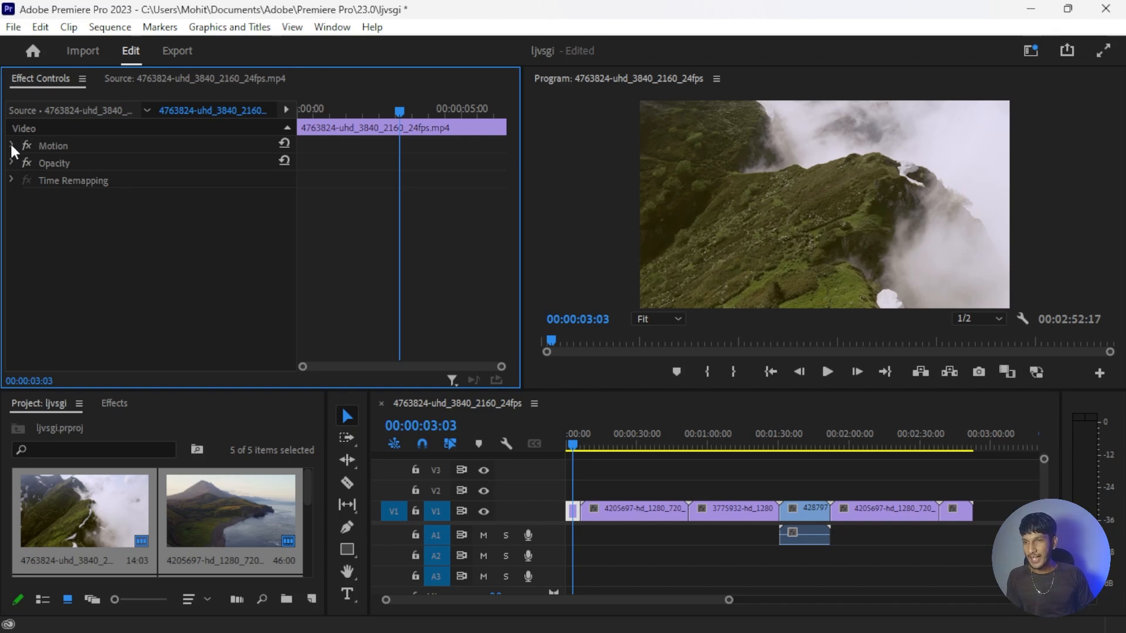
pyautogui.click(12, 145)
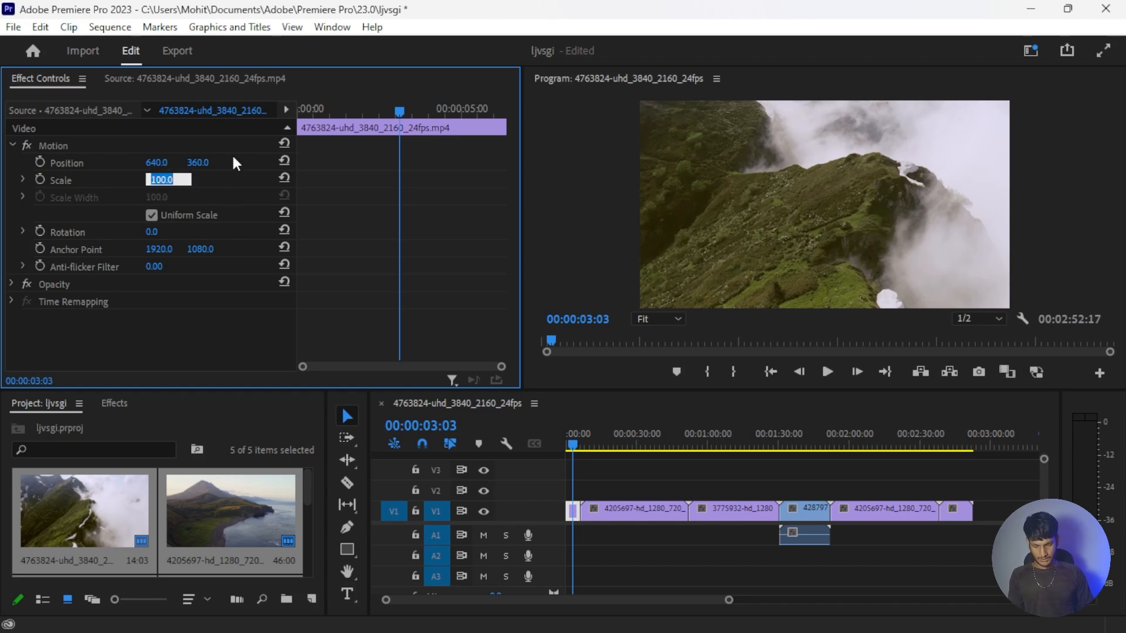
pyautogui.write('50')
pyautogui.press('Return')
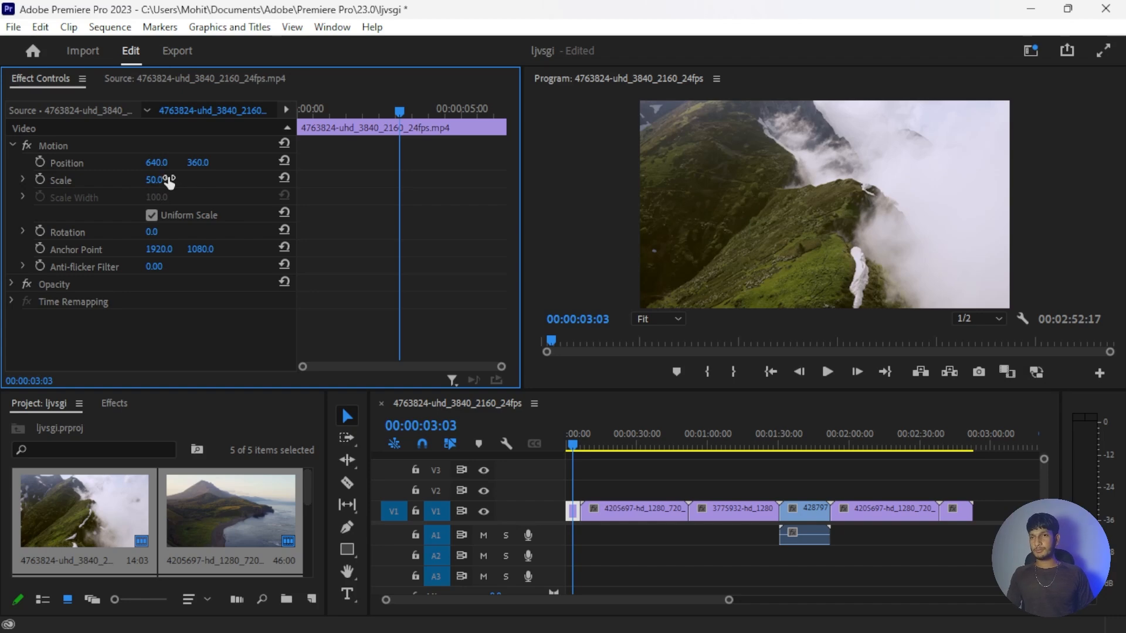
pyautogui.moveTo(160, 181)
pyautogui.mouseDown()
pyautogui.moveTo(231, 182)
pyautogui.moveTo(152, 181)
pyautogui.mouseUp()
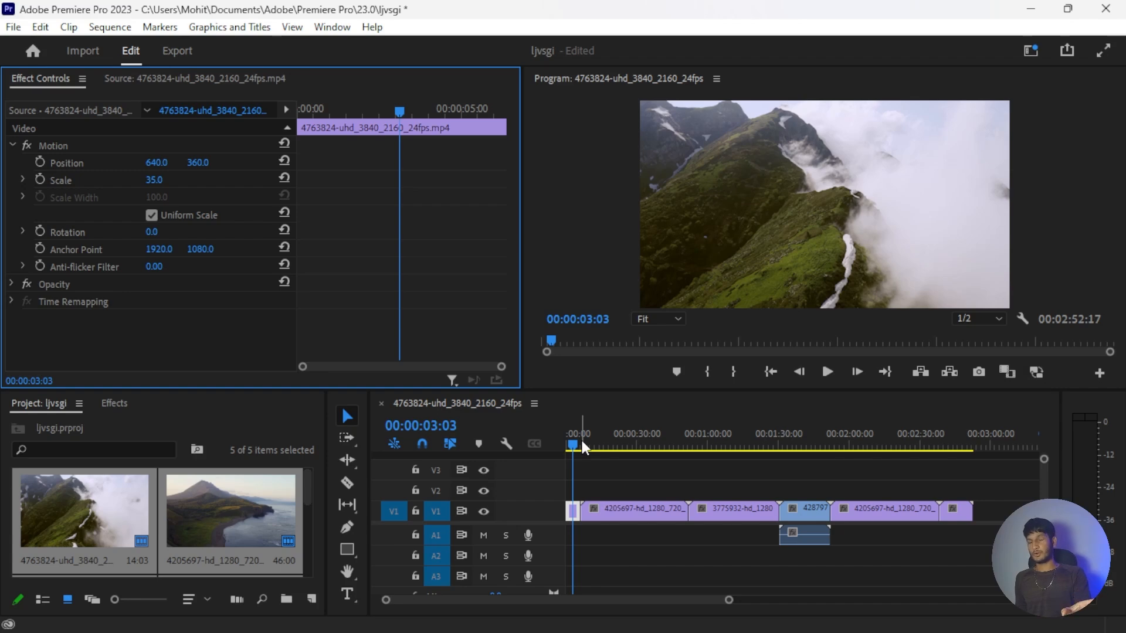
# Step: Scrub through the first 4205697 clip and move the playhead to the start of the 3775932 clip
pyautogui.moveTo(581, 438); pyautogui.dragTo(596, 438)
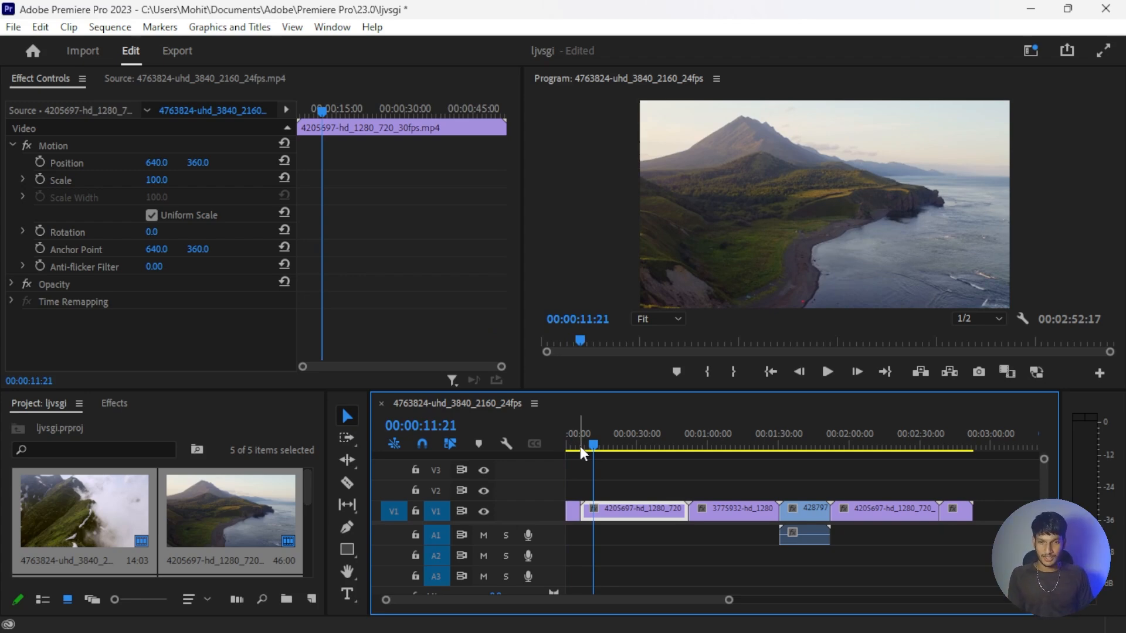
pyautogui.moveTo(579, 445); pyautogui.dragTo(625, 441)
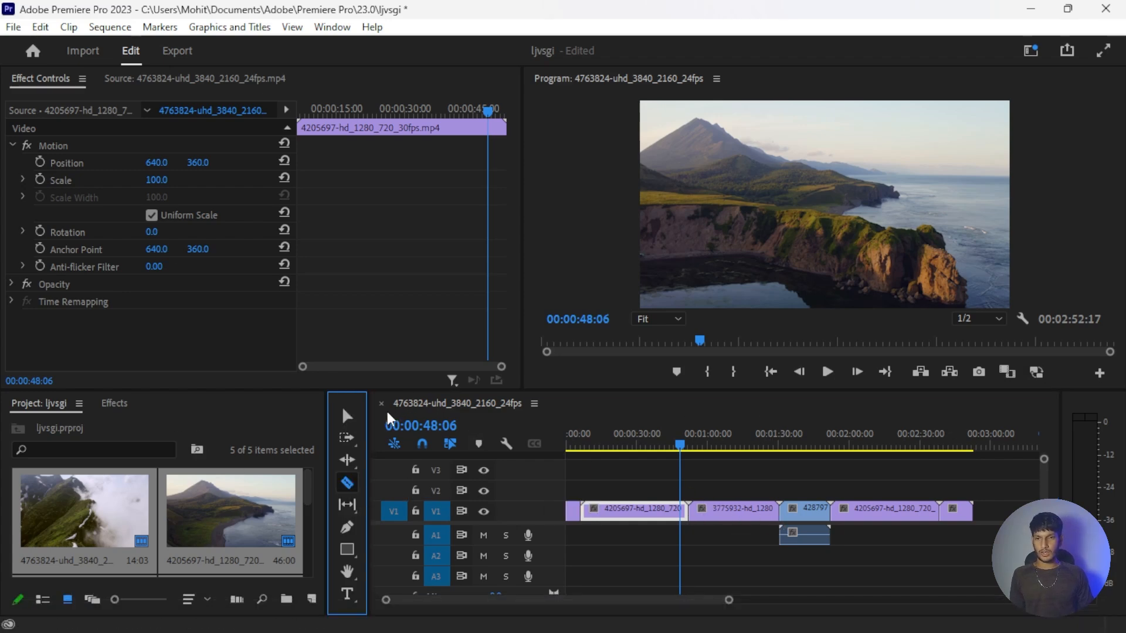
pyautogui.press('Down')
# Step: Split the first 4205697 clip on V1 into five segments with the Razor tool
pyautogui.click(346, 482)
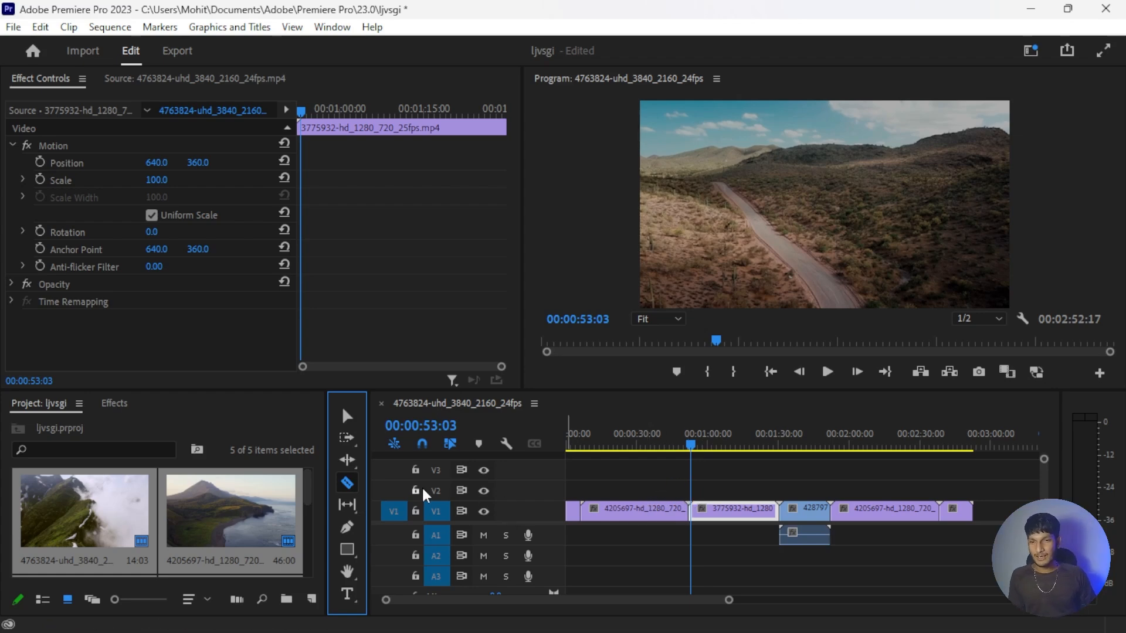
pyautogui.click(637, 513)
pyautogui.click(652, 513)
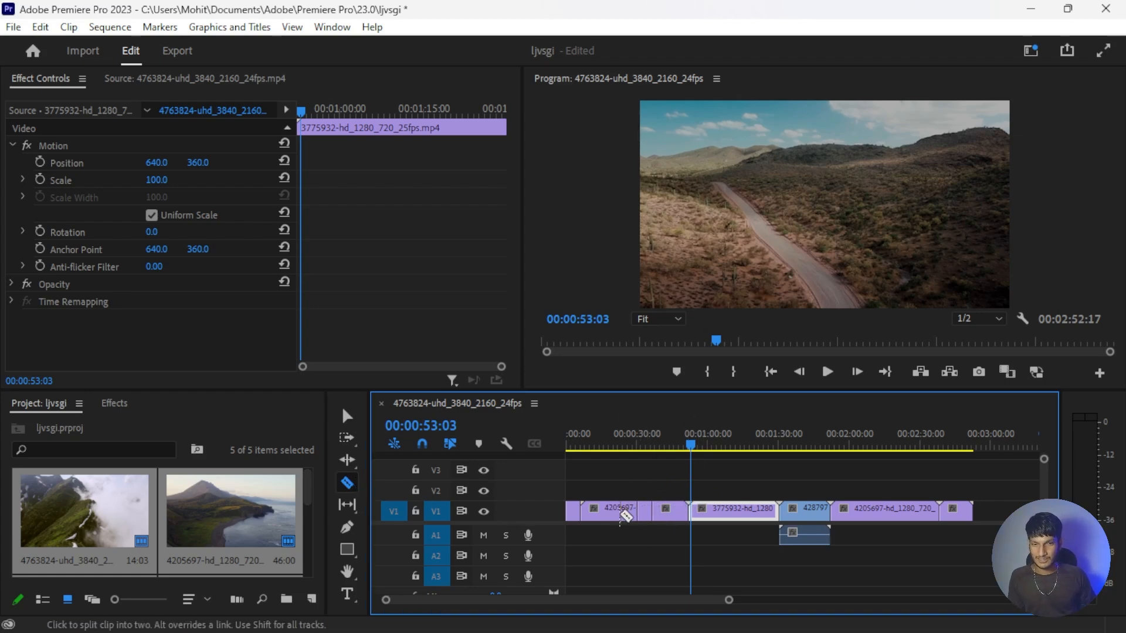
pyautogui.click(606, 512)
pyautogui.click(670, 511)
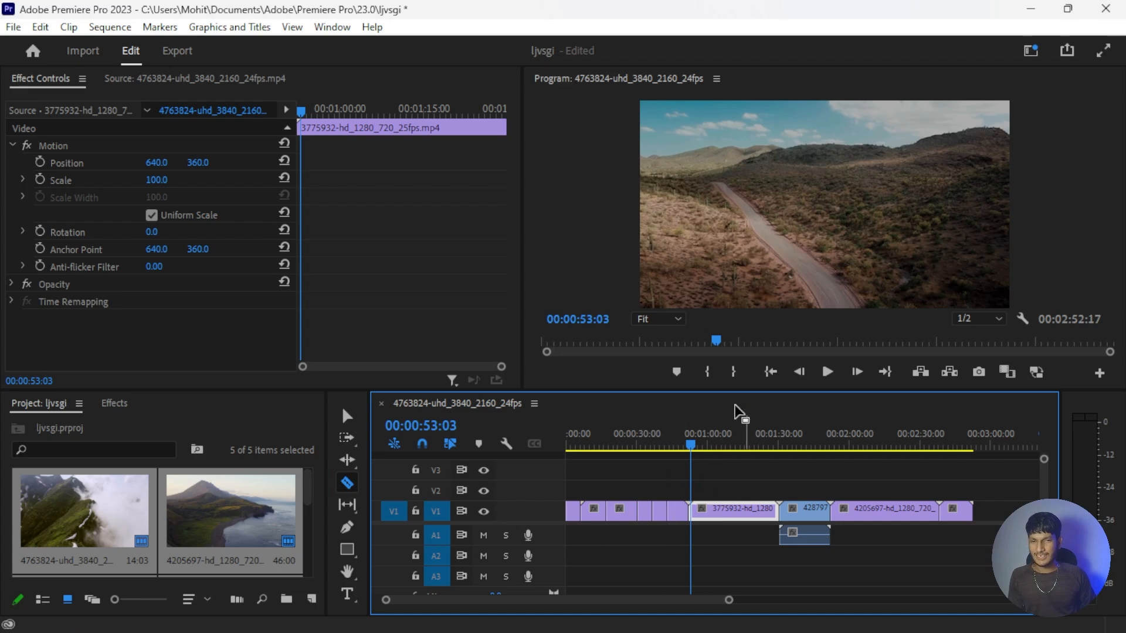
# Step: Delete the fourth segment of the split 4205697 clip and close the gap it leaves on V1
pyautogui.click(346, 415)
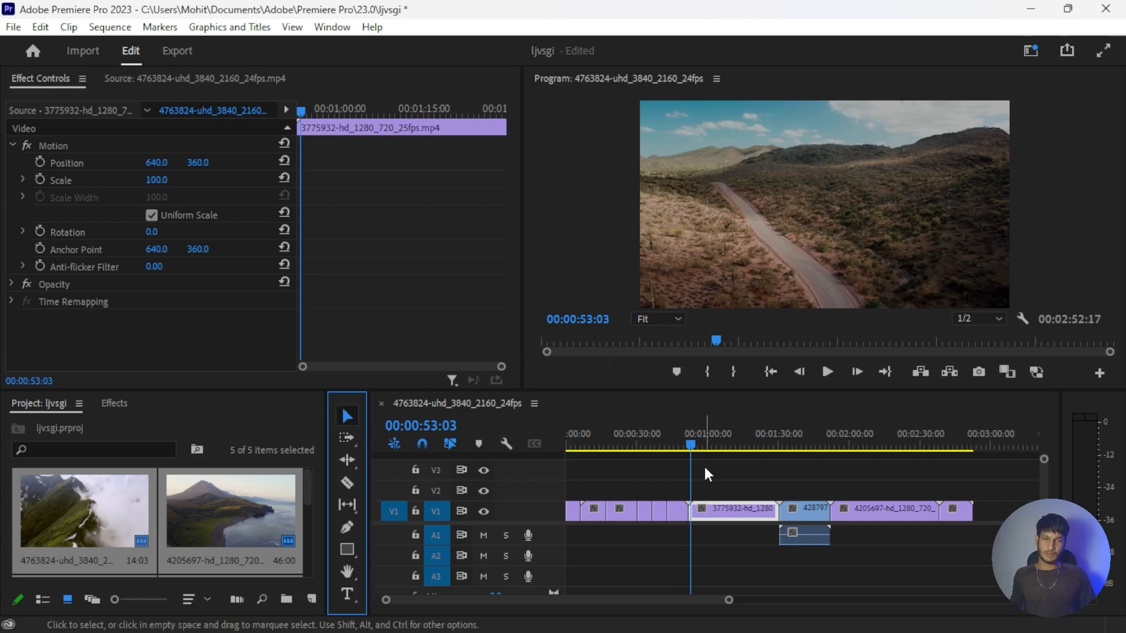
pyautogui.click(659, 514)
pyautogui.press('Delete')
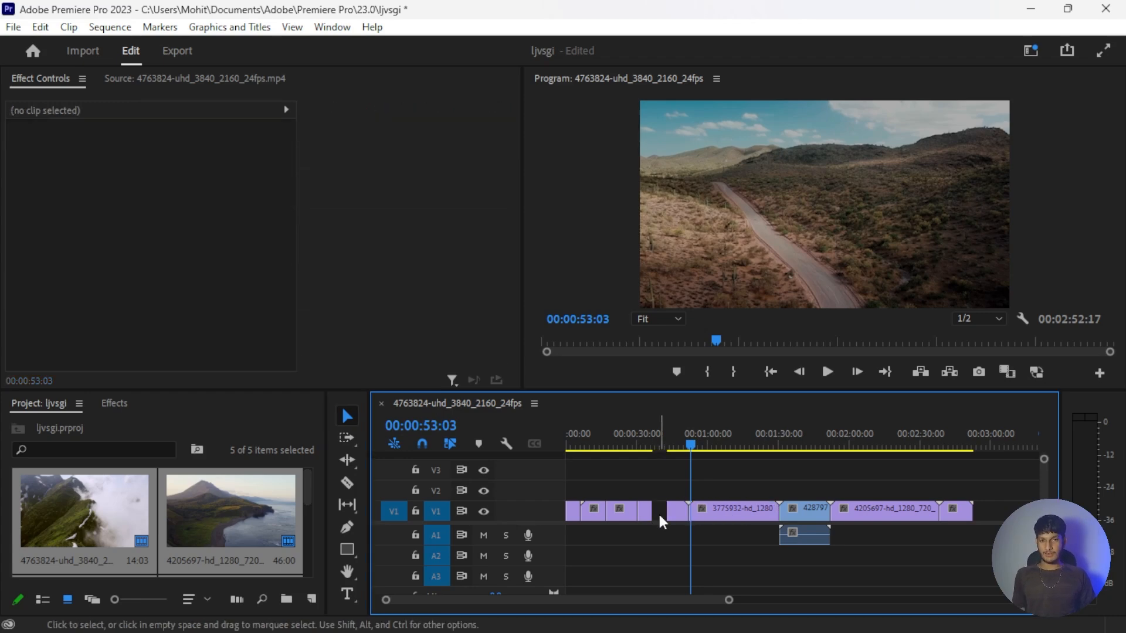
pyautogui.moveTo(666, 429); pyautogui.dragTo(646, 452)
pyautogui.click(659, 516)
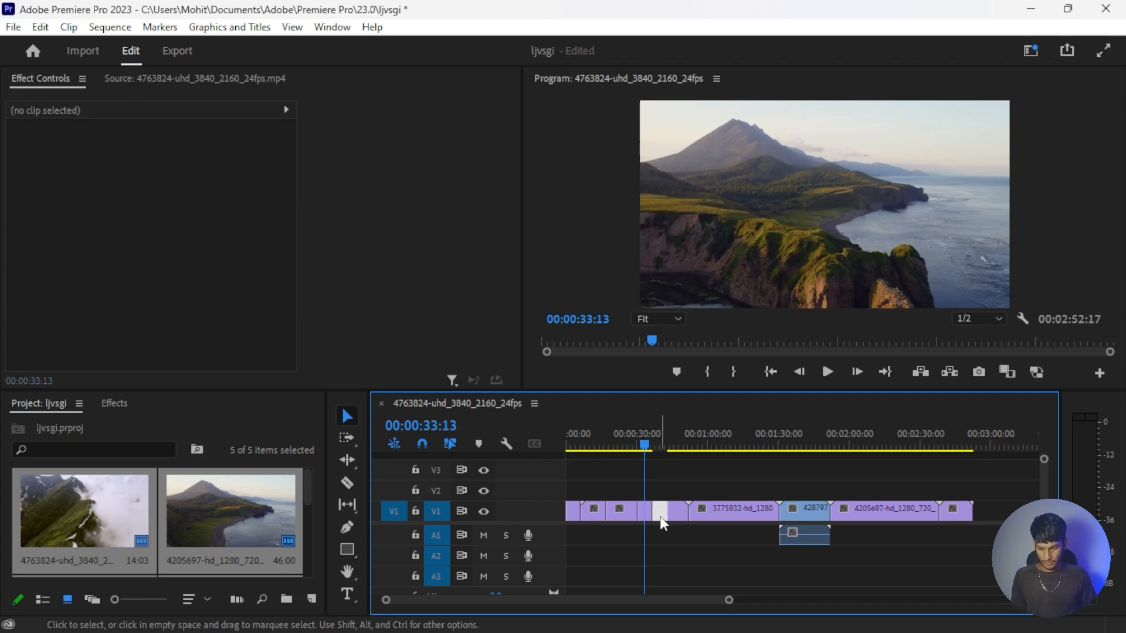
pyautogui.press('Delete')
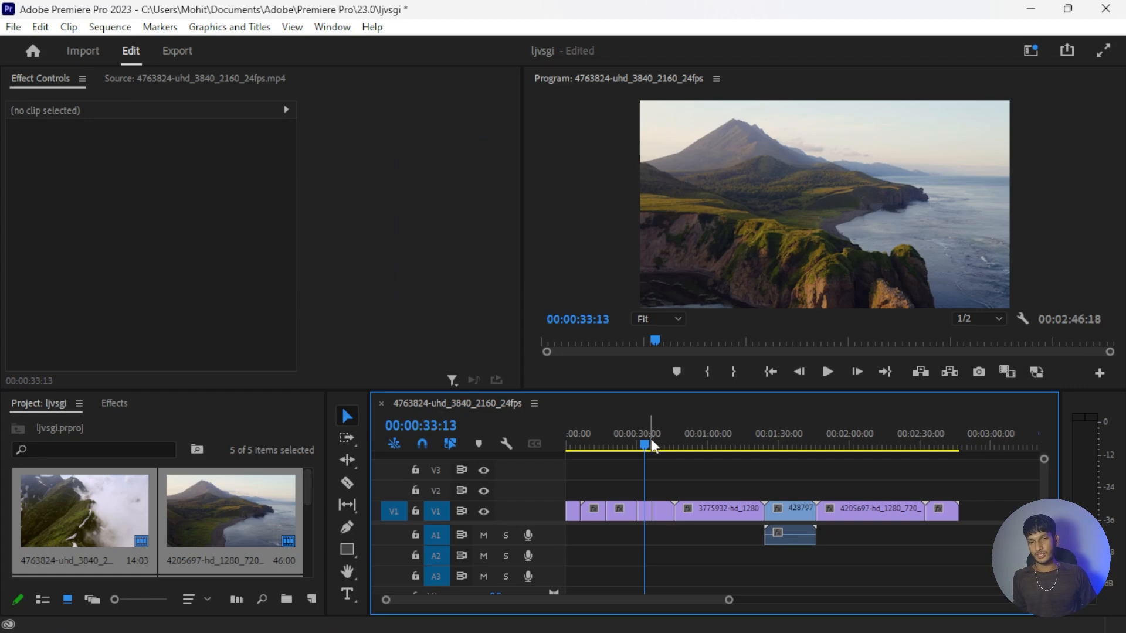
pyautogui.click(353, 482)
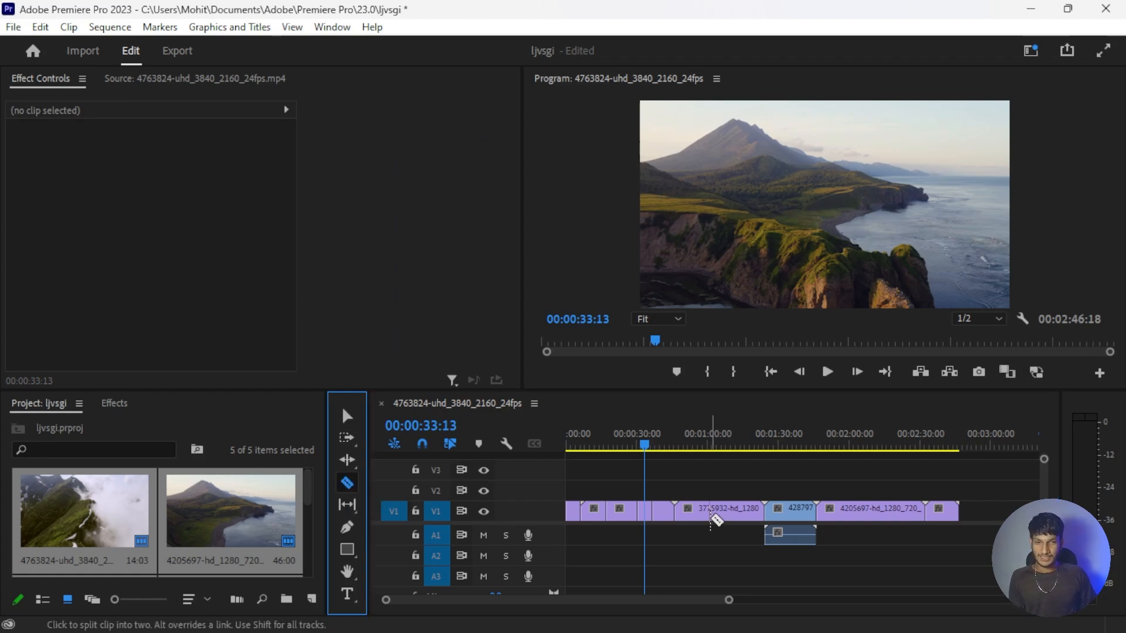
pyautogui.click(347, 415)
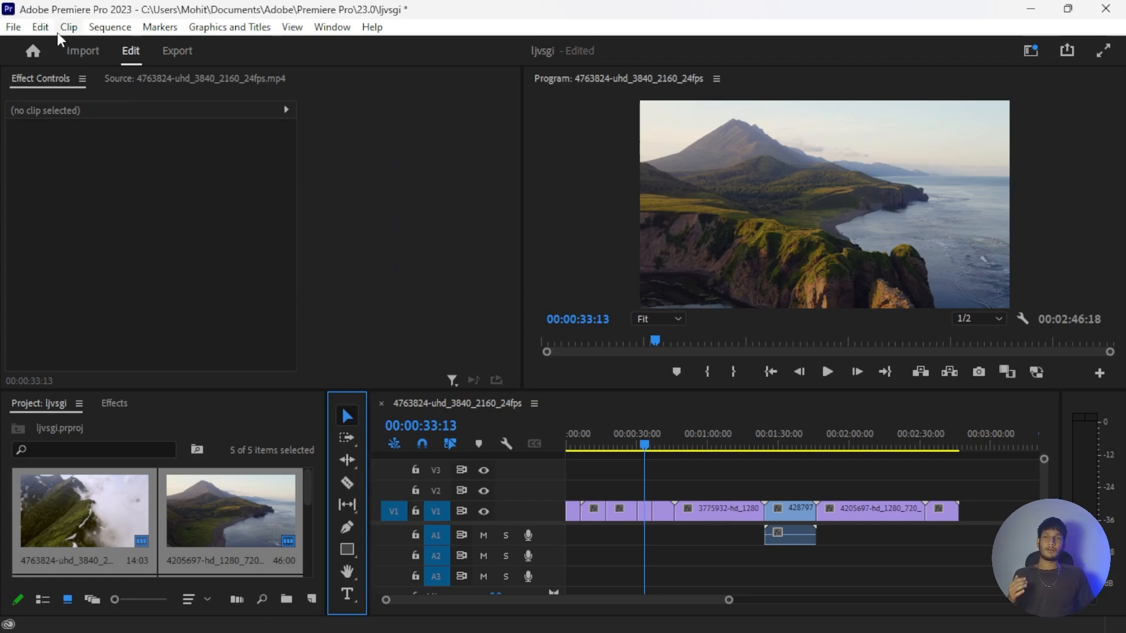
# Step: Open the keyboard shortcuts editor and examine the commands assigned to the Z and X keys
pyautogui.click(41, 28)
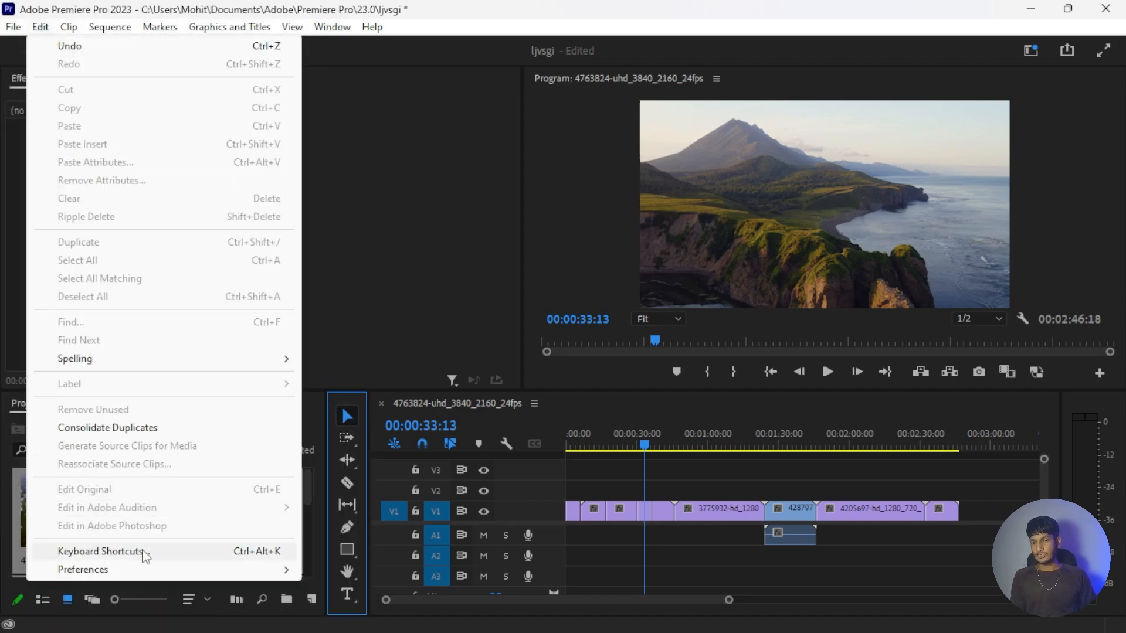
pyautogui.click(142, 551)
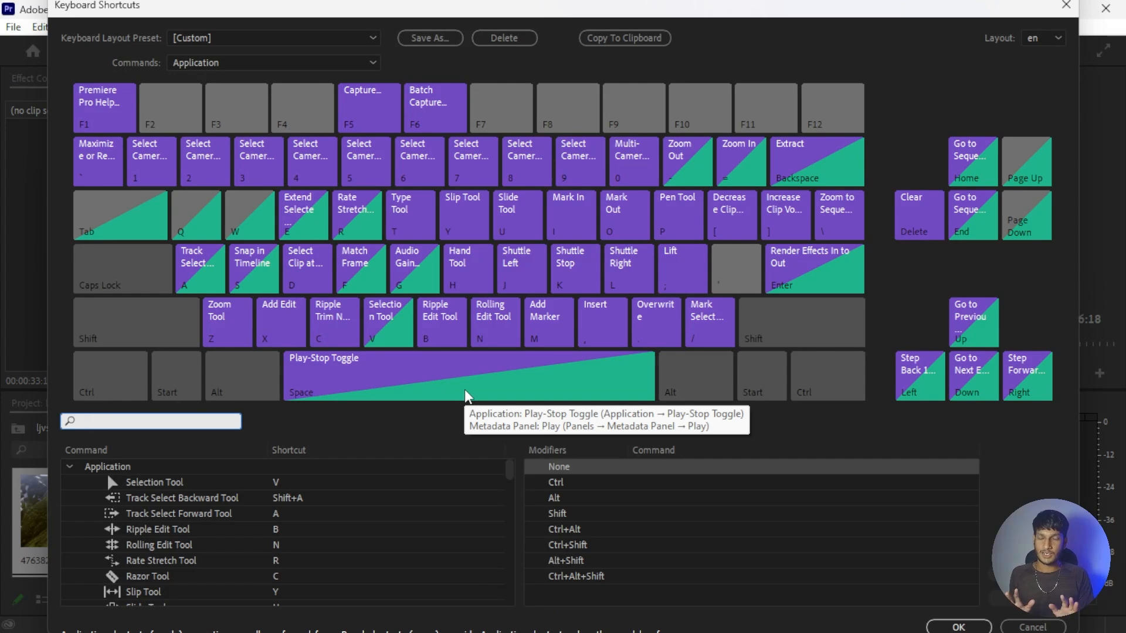
pyautogui.click(244, 323)
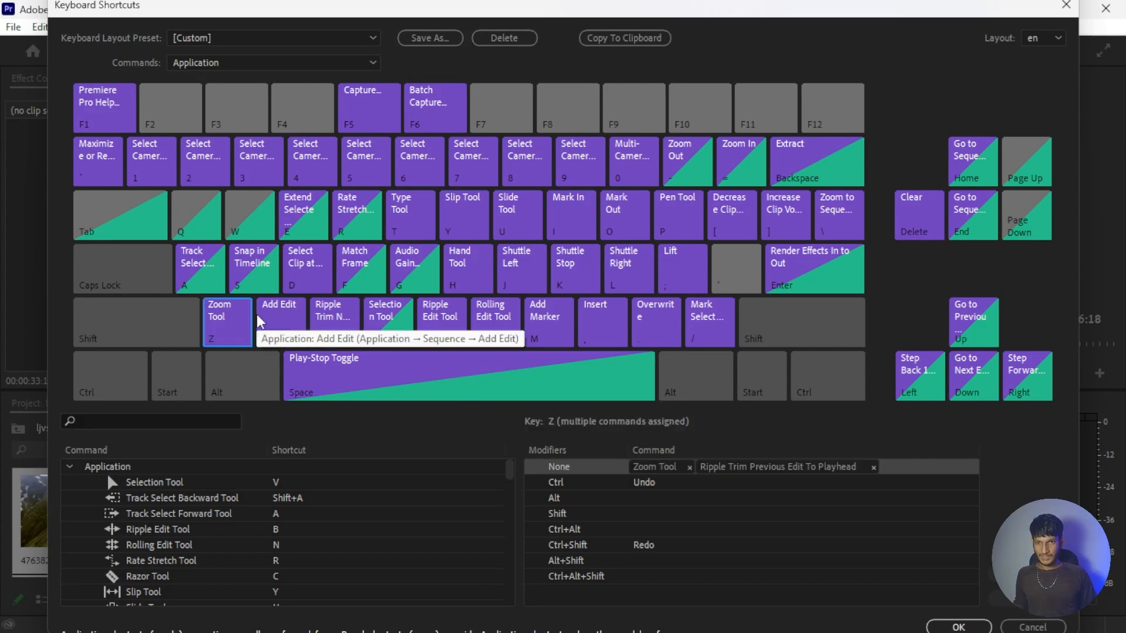
pyautogui.click(156, 417)
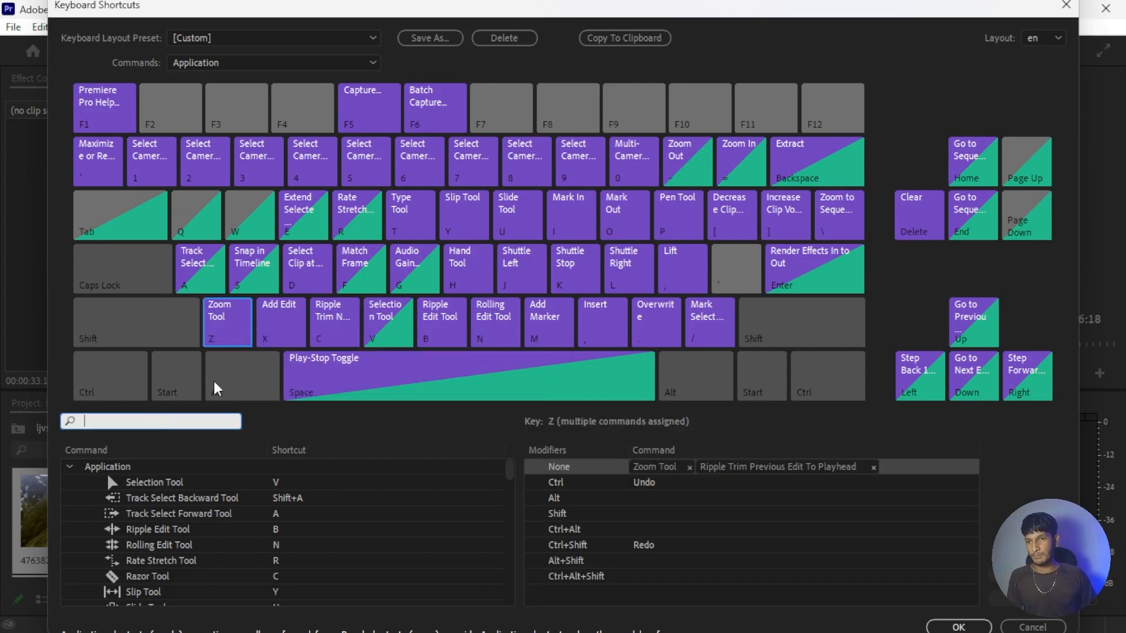
pyautogui.click(274, 329)
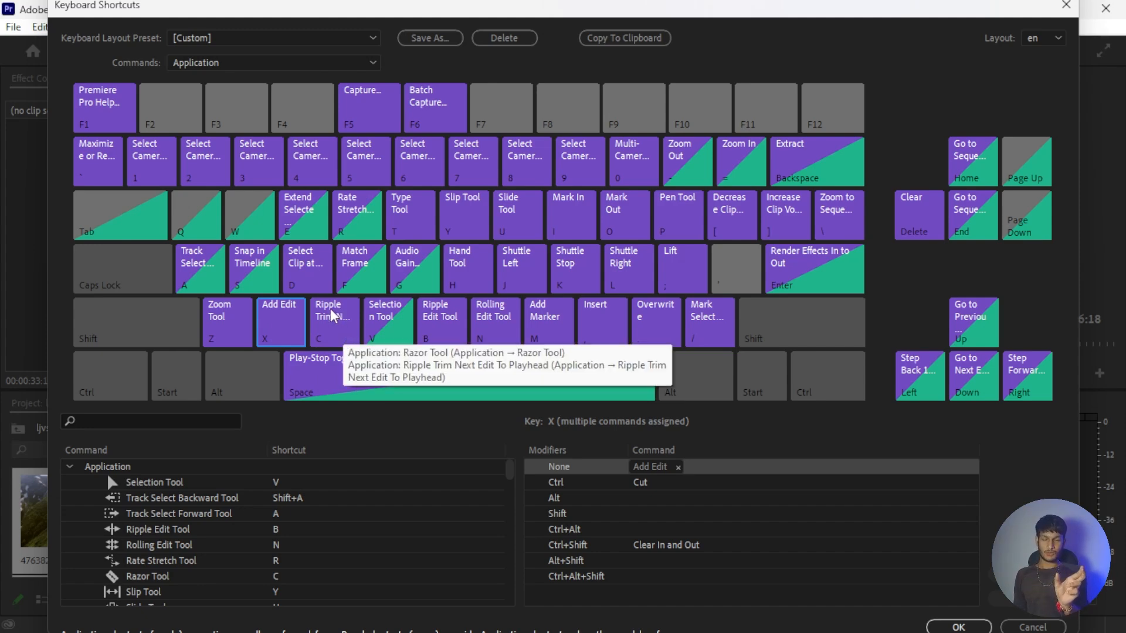
# Step: Remove the Z shortcut from the Zoom Tool, leaving Z to Ripple Trim Previous Edit To Playhead, and save the shortcuts
pyautogui.click(217, 329)
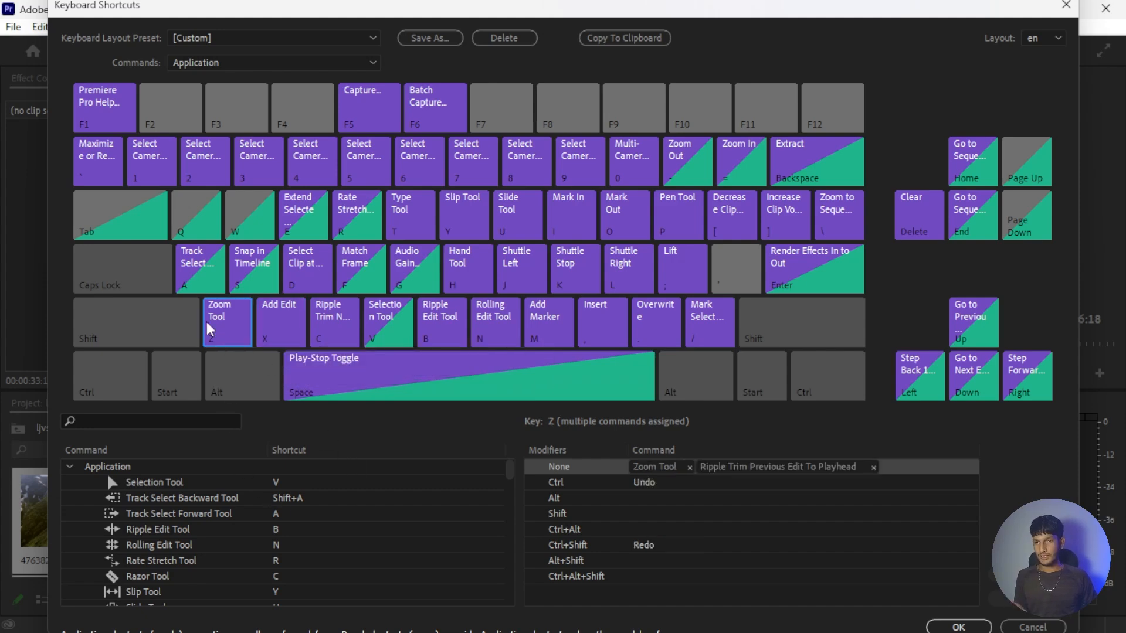
pyautogui.click(160, 422)
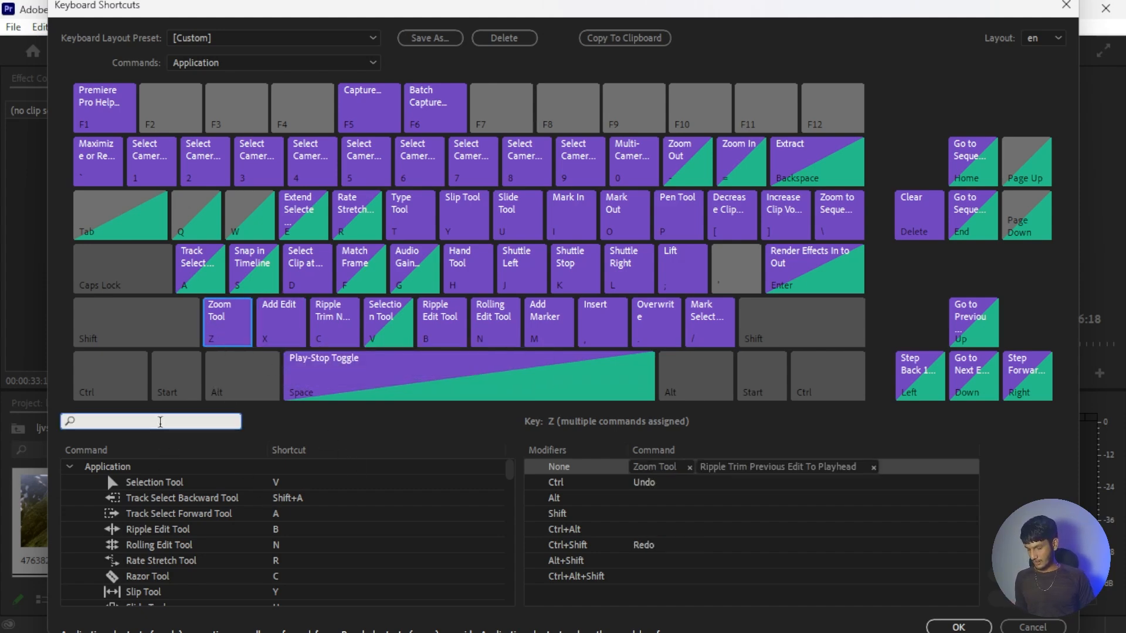
pyautogui.write('zoo')
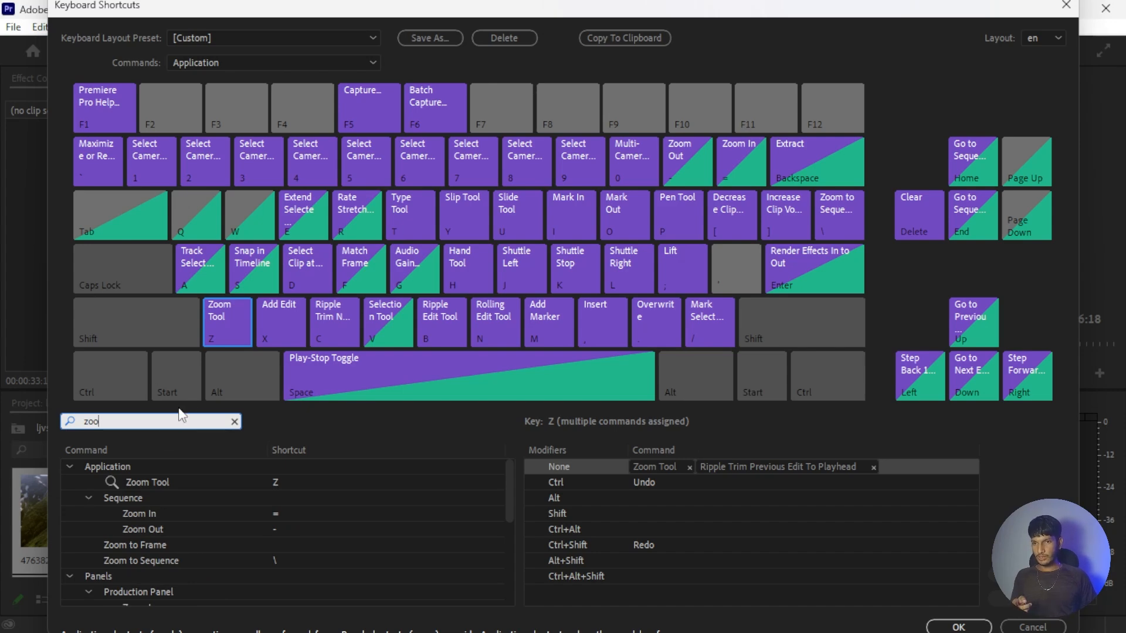
pyautogui.click(284, 482)
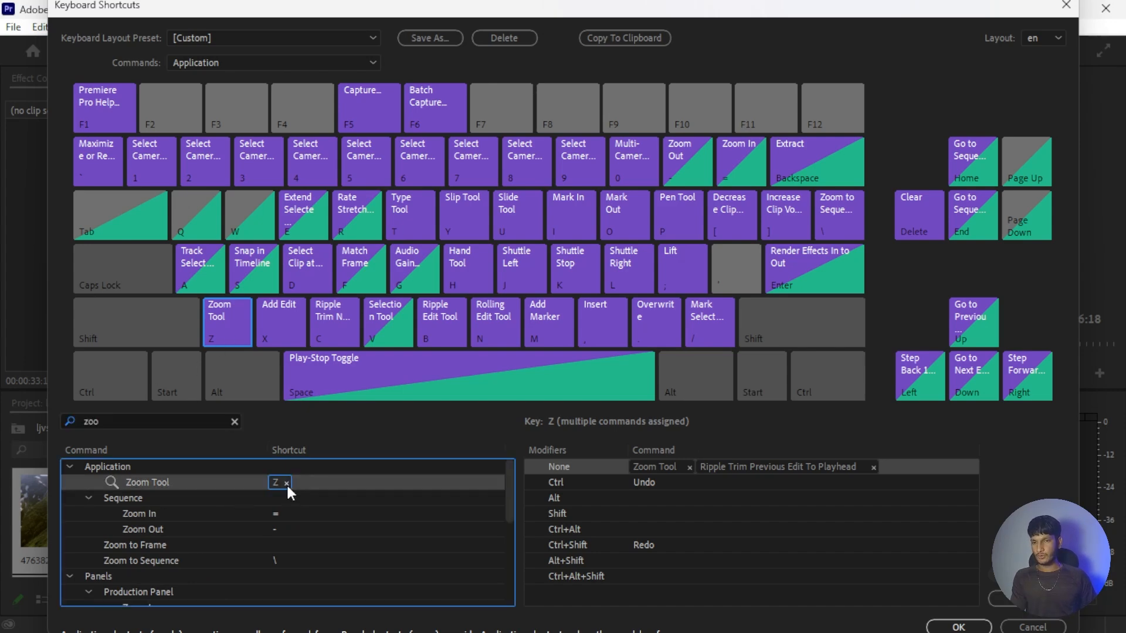
pyautogui.press('Delete')
pyautogui.doubleClick(166, 421)
pyautogui.press('BackSpace')
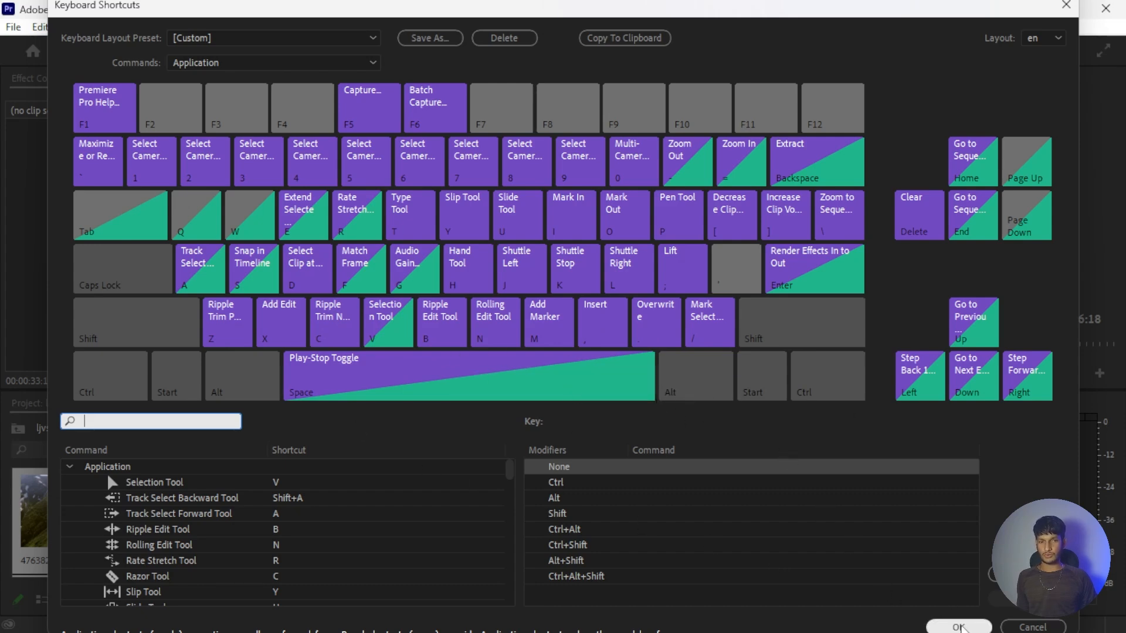
pyautogui.click(959, 627)
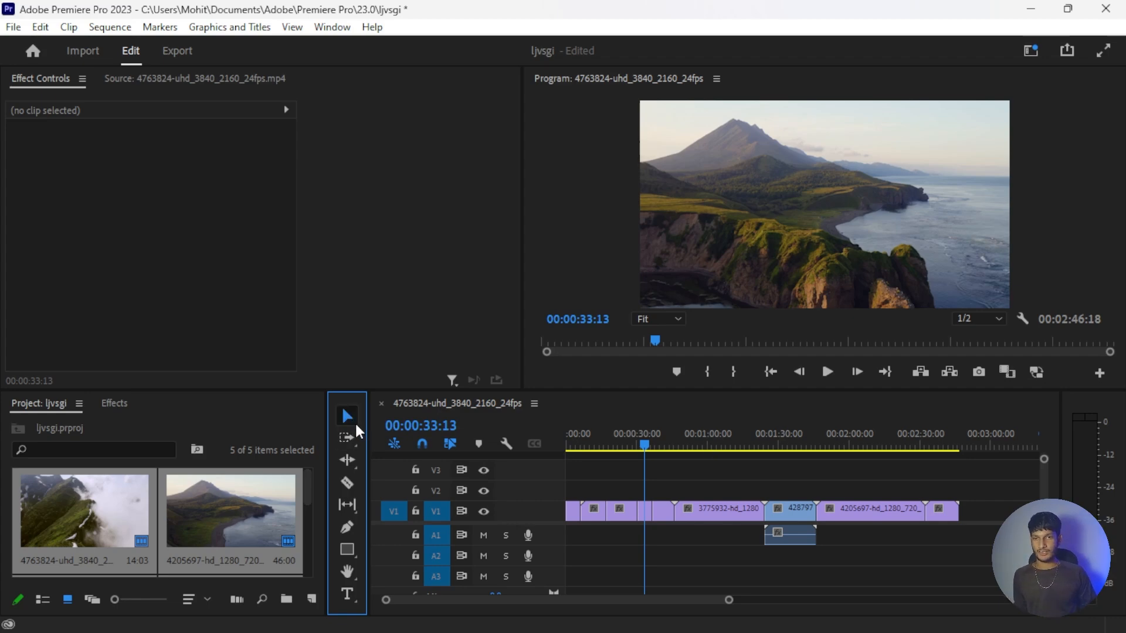
# Step: Split the 3775932 clip on V1 at 00:01:02:22 with Add Edit
pyautogui.moveTo(643, 447); pyautogui.dragTo(711, 453)
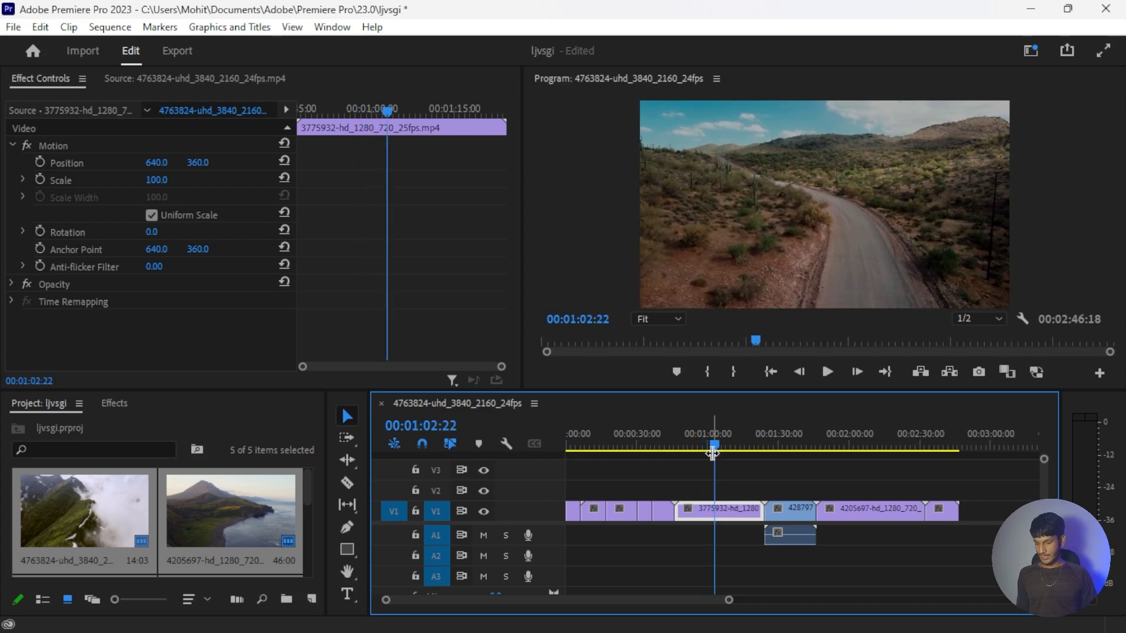
pyautogui.hotkey('ctrl', 'k')
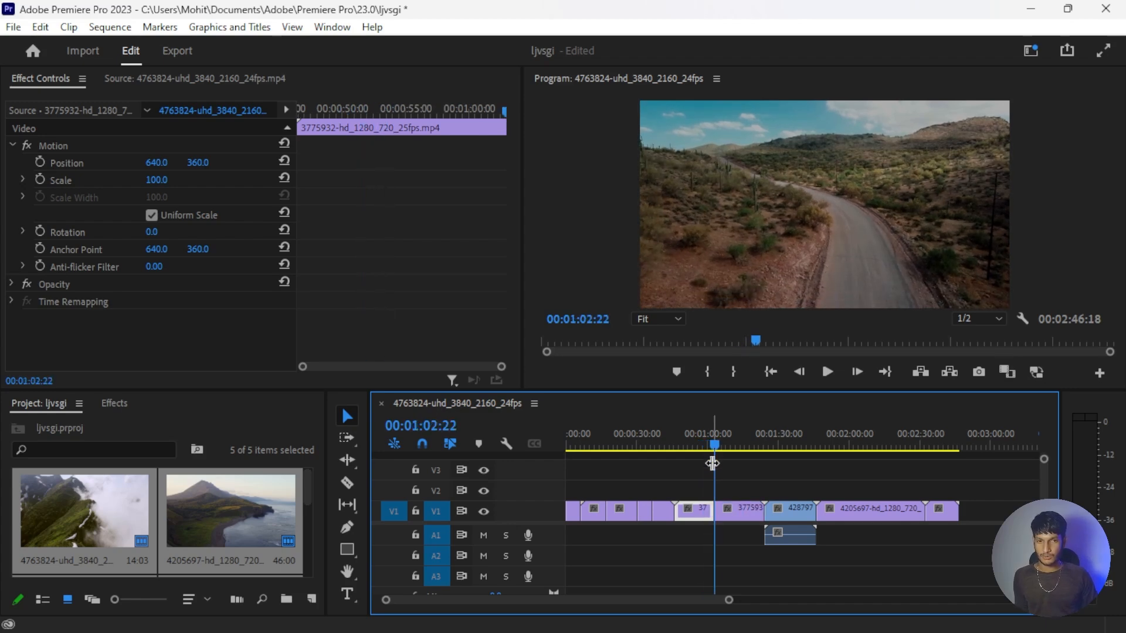
pyautogui.moveTo(712, 447); pyautogui.dragTo(709, 450)
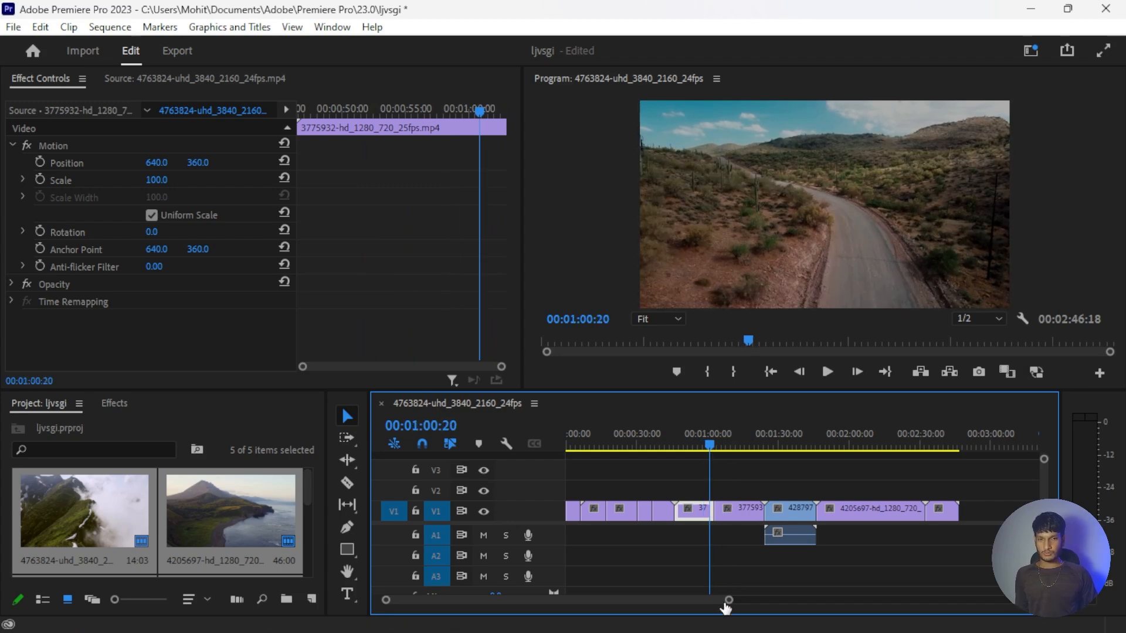
# Step: Ripple trim the end of the first 3775932 segment to 00:00:54:08, undo the trim and redo it
pyautogui.moveTo(726, 601); pyautogui.dragTo(616, 600)
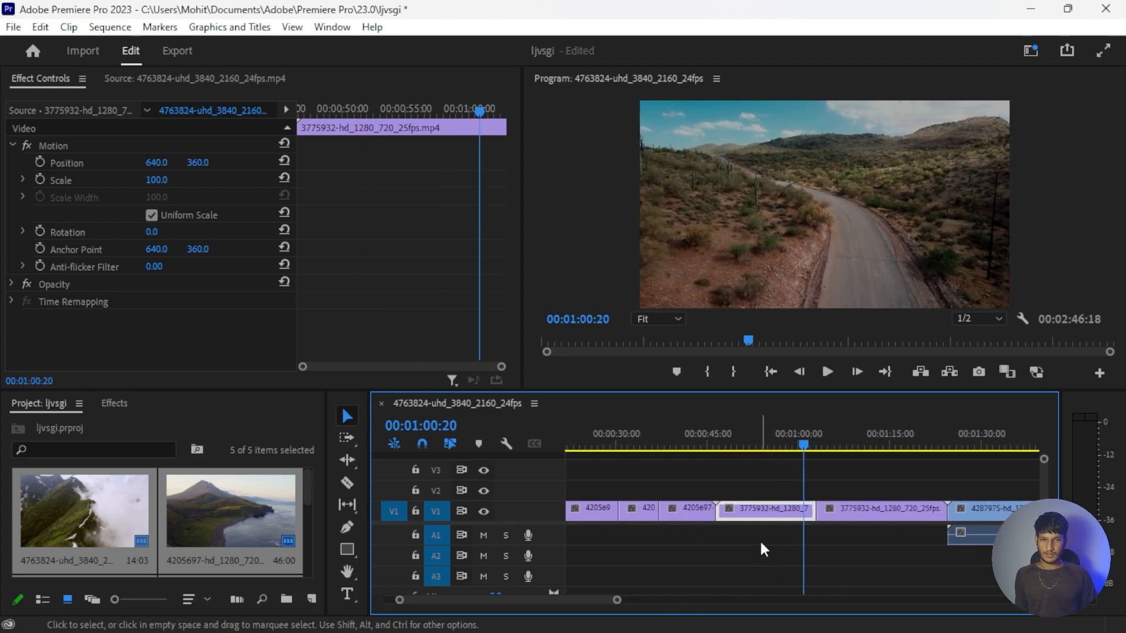
pyautogui.scroll(-5, 780, 513)
pyautogui.scroll(2, 779, 514)
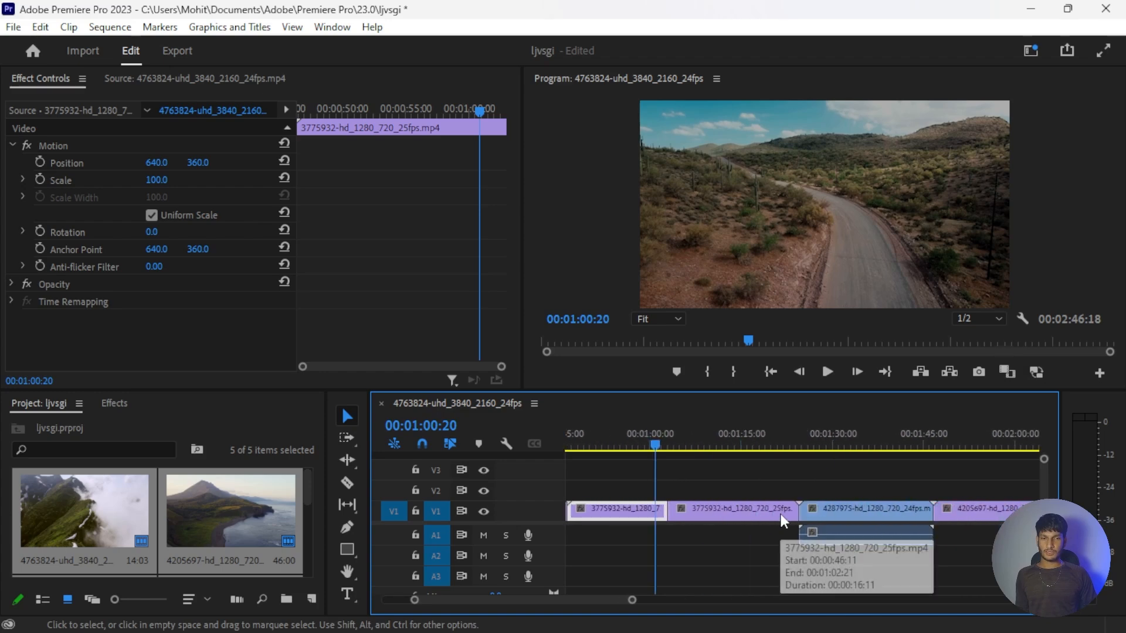
pyautogui.scroll(4, 780, 514)
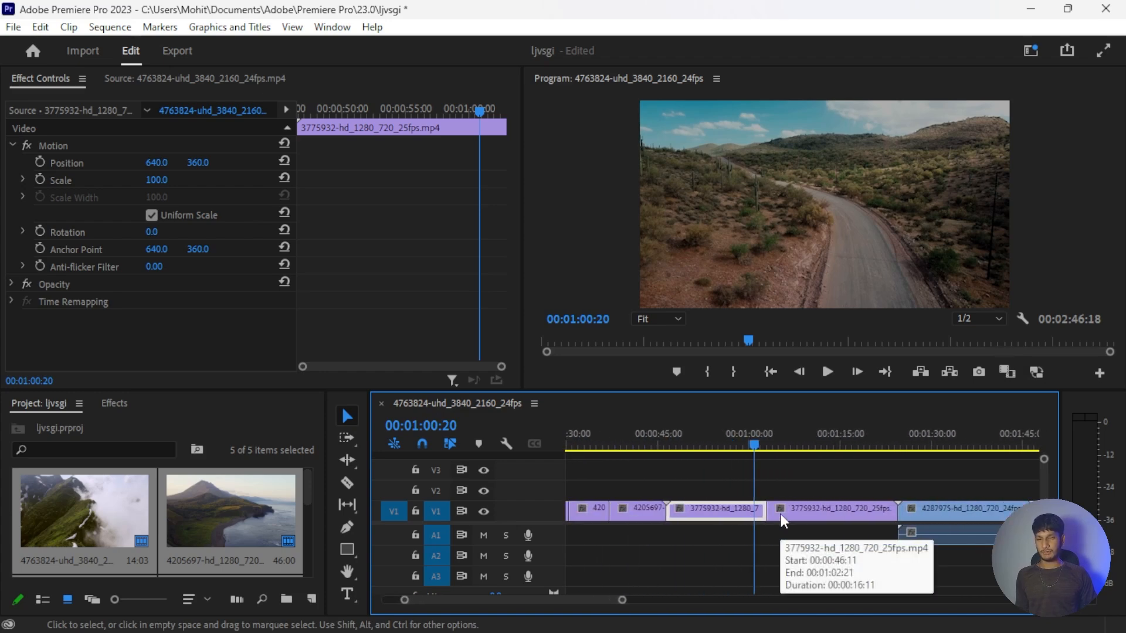
pyautogui.scroll(-6, 779, 514)
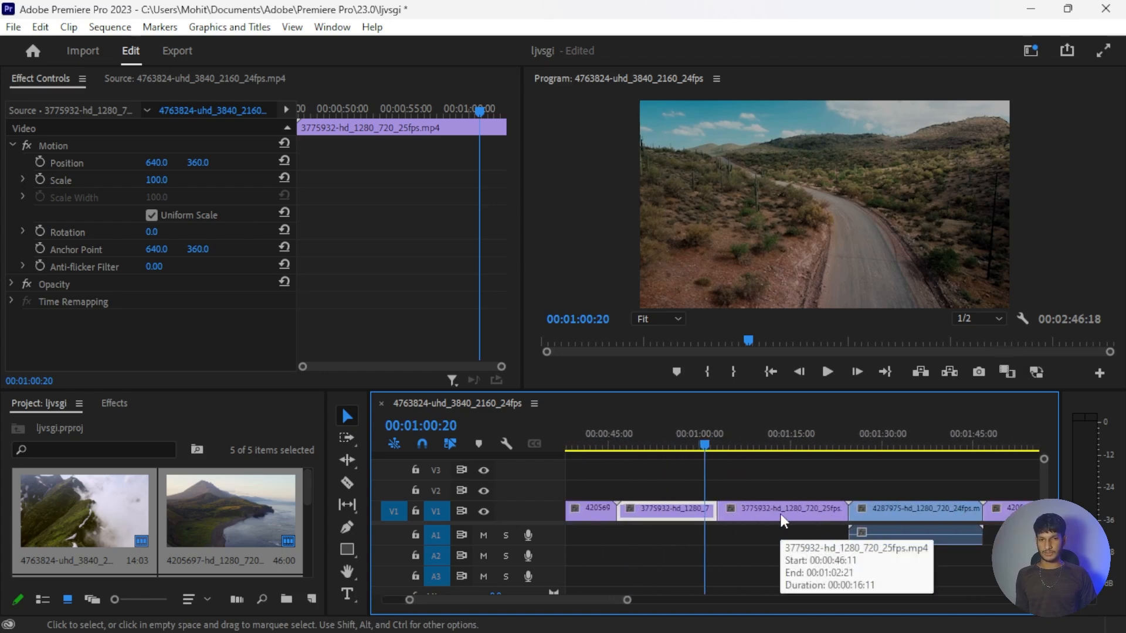
pyautogui.click(641, 444)
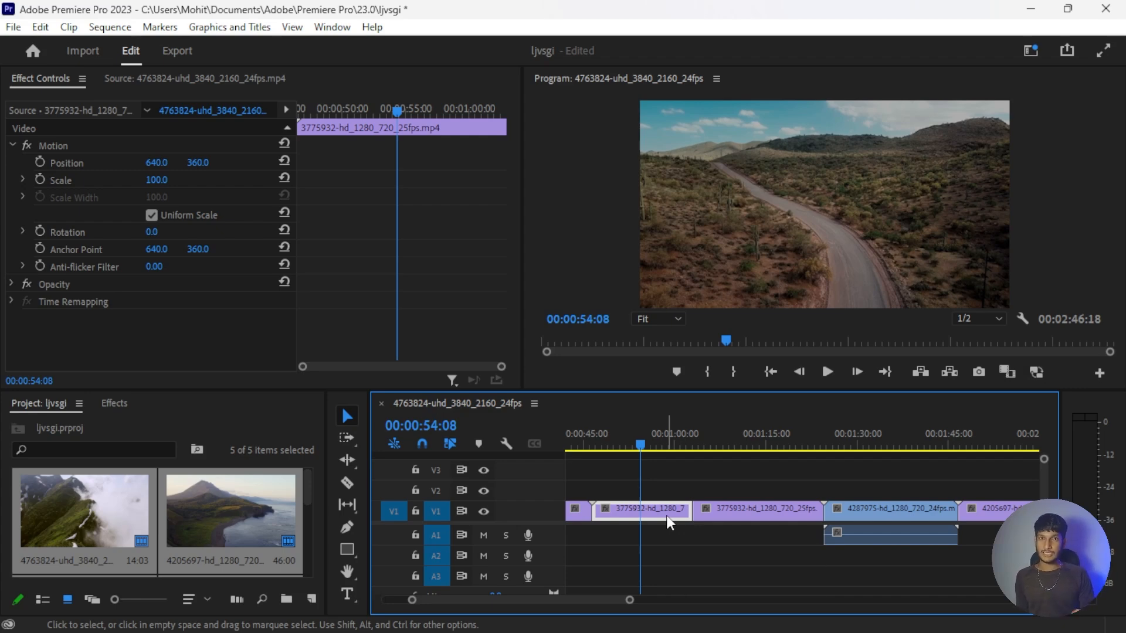
pyautogui.press('w')
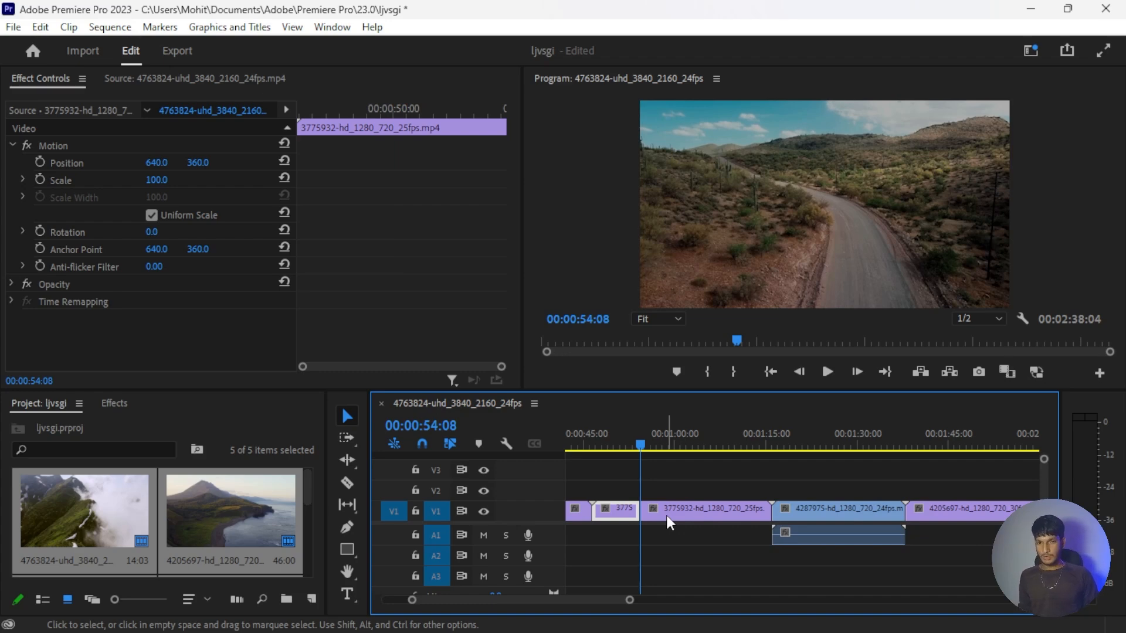
pyautogui.hotkey('ctrl', 'z')
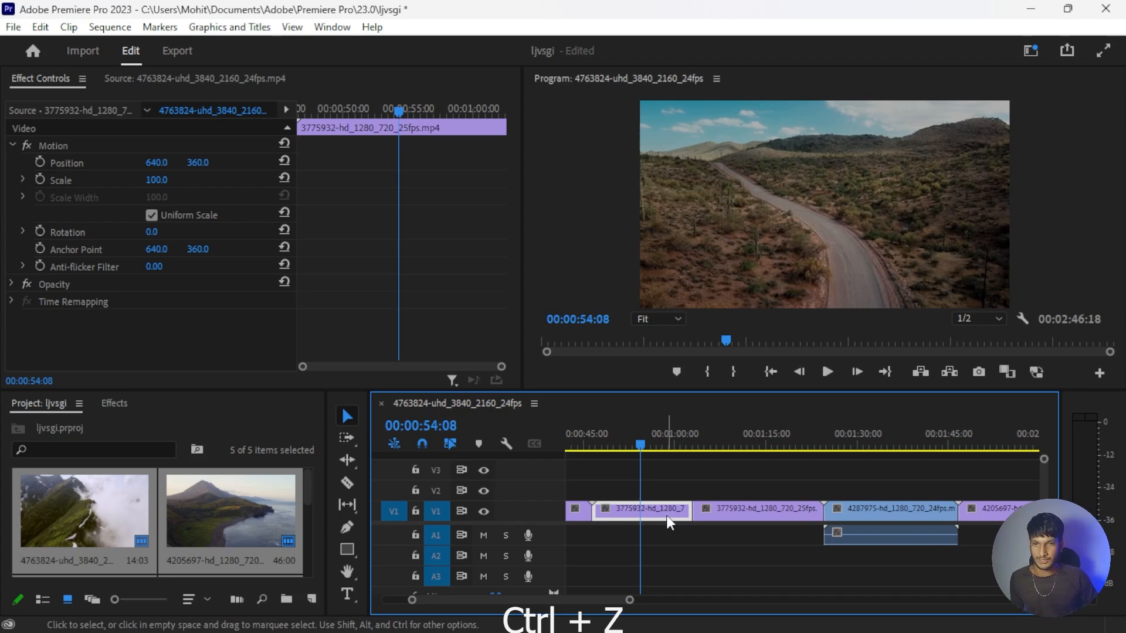
pyautogui.hotkey('ctrl', 'shift', 'z')
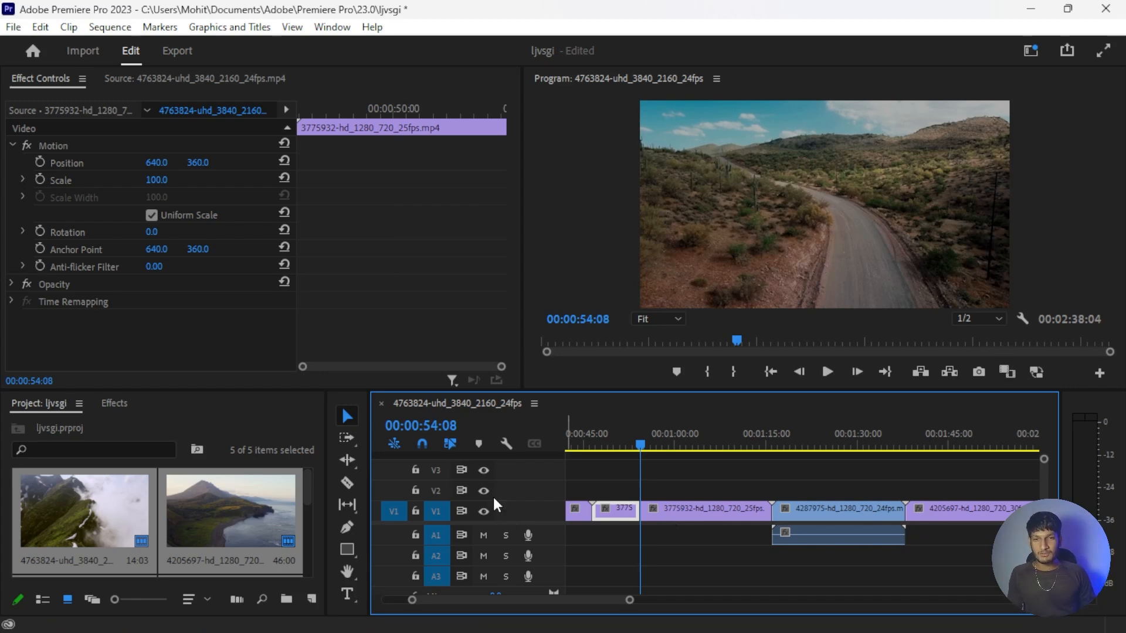
# Step: Add a text graphic reading NATURE over the last 4205697 clip at 00:01:42:21 with the Type Tool
pyautogui.scroll(-3, 690, 501)
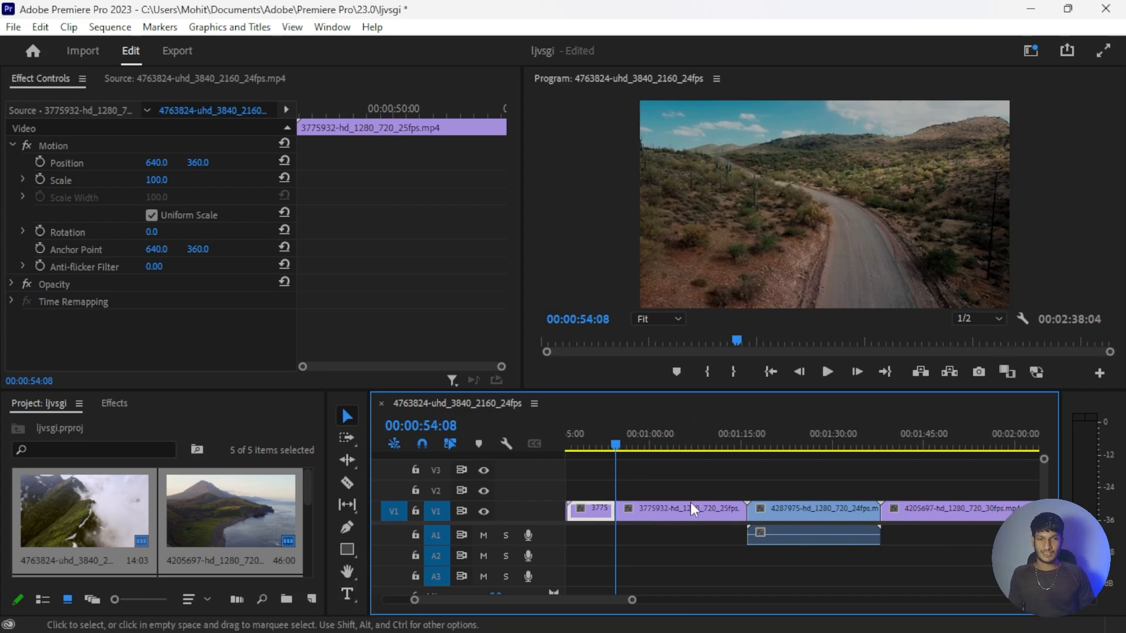
pyautogui.moveTo(803, 447)
pyautogui.mouseDown()
pyautogui.moveTo(820, 455)
pyautogui.moveTo(811, 449)
pyautogui.mouseUp()
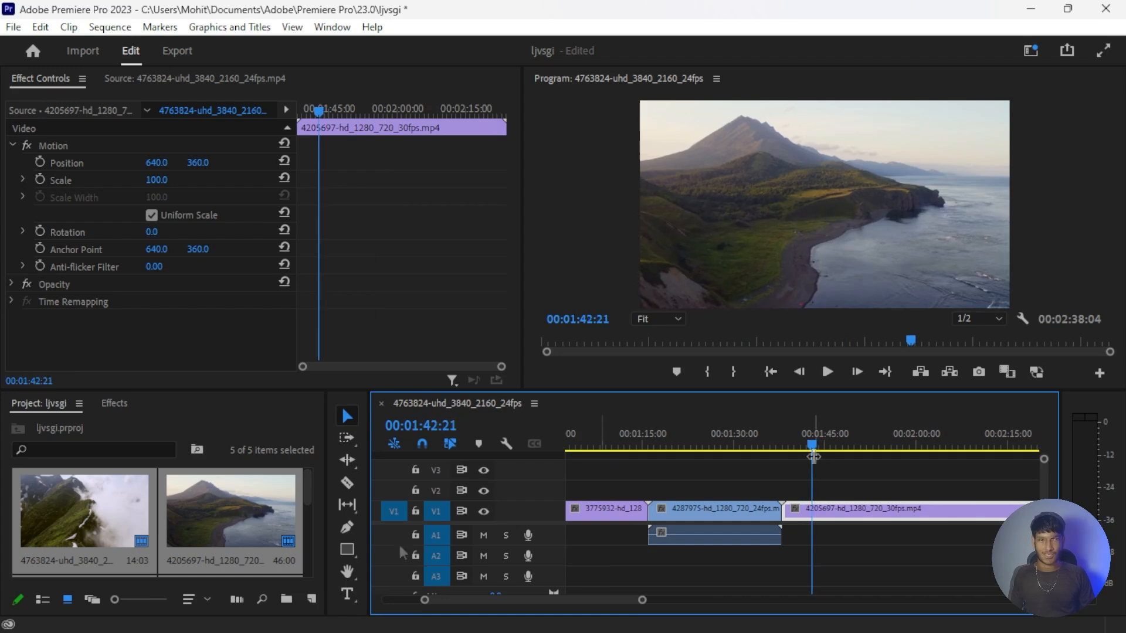
pyautogui.click(346, 593)
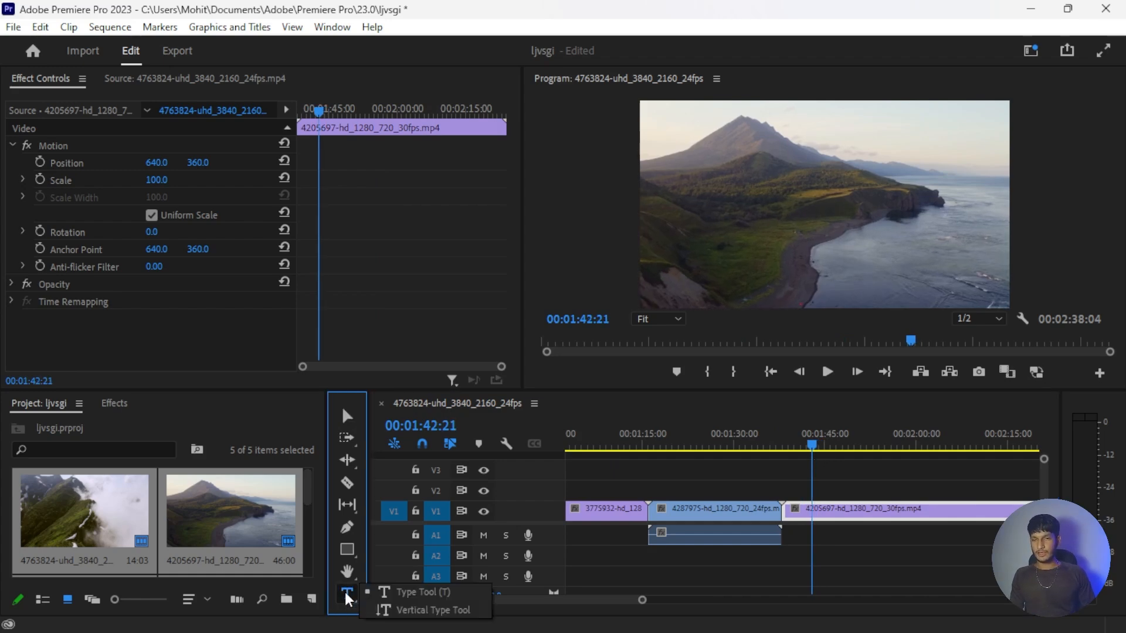
pyautogui.click(432, 594)
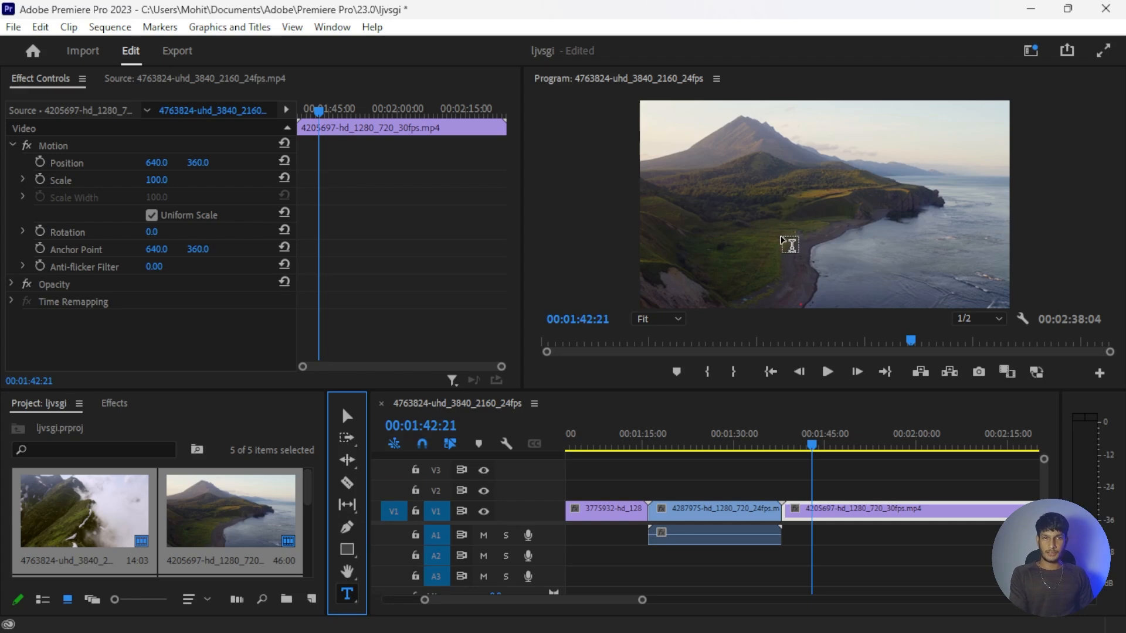
pyautogui.click(767, 252)
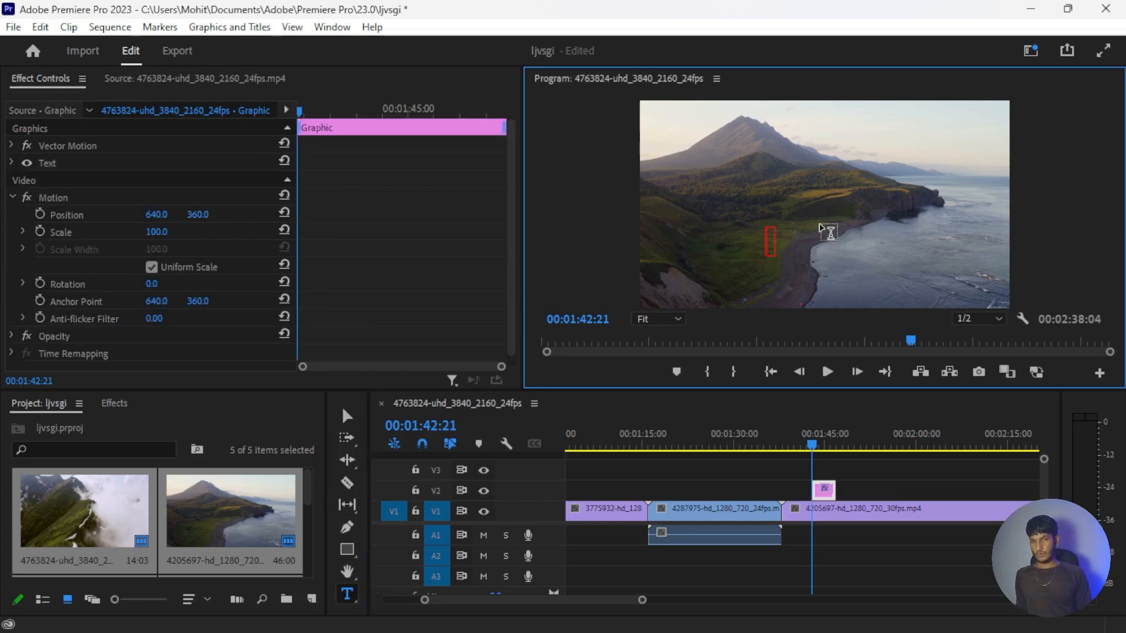
pyautogui.write('NATURE')
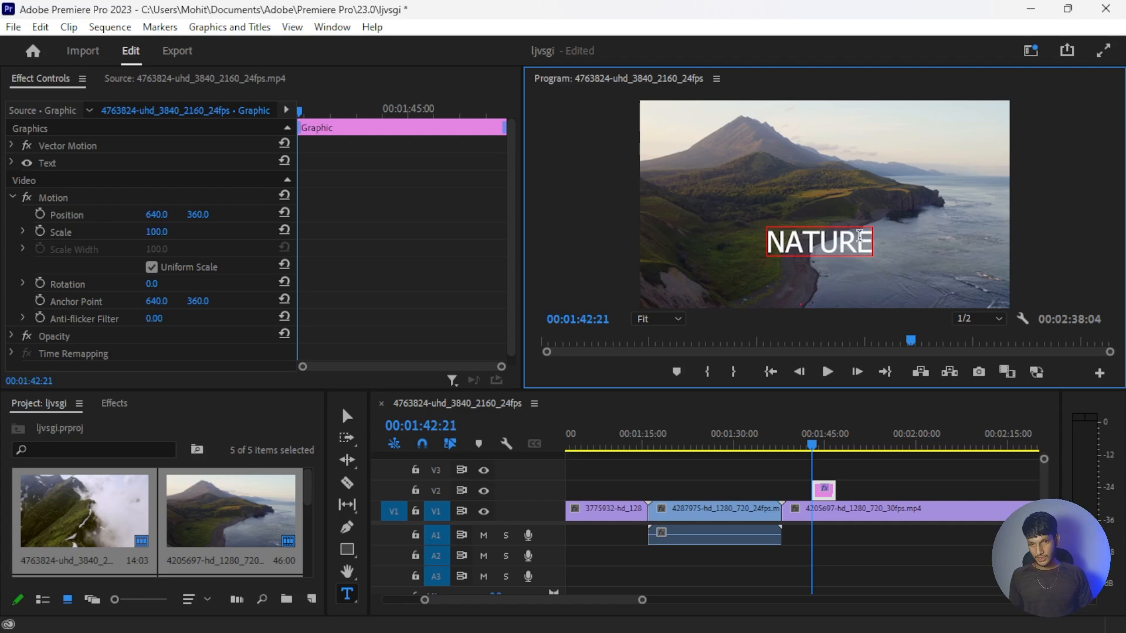
pyautogui.write('JHTJ')
pyautogui.press('BackSpace')
pyautogui.press('BackSpace')
pyautogui.press('BackSpace')
pyautogui.press('BackSpace')
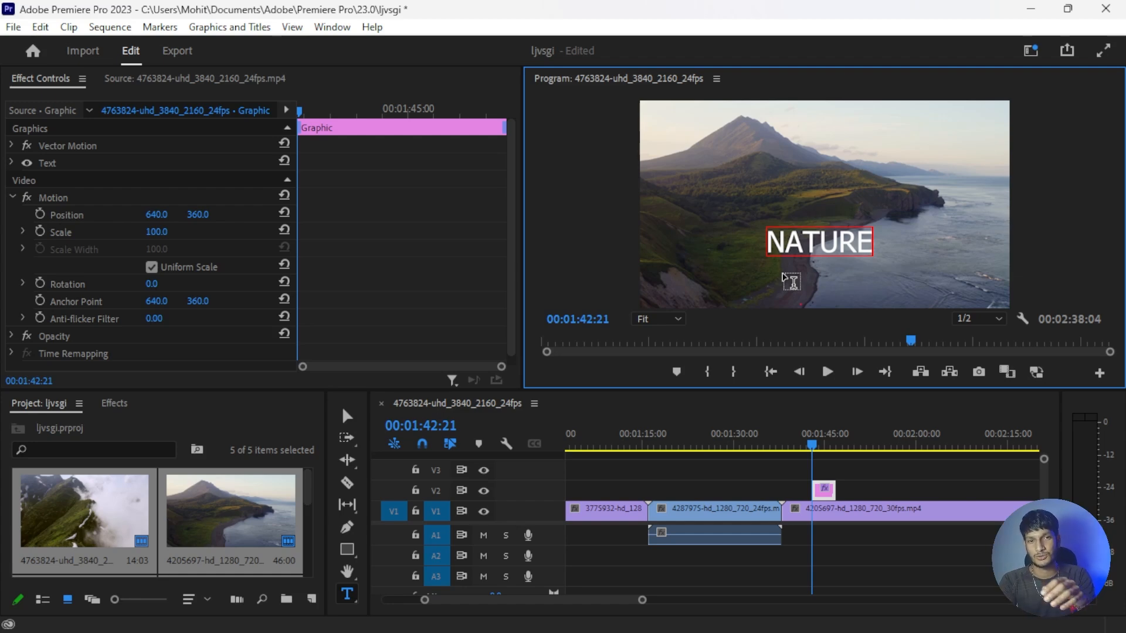
# Step: Enlarge the NATURE title in the frame and set its font to The Bold Font
pyautogui.click(347, 417)
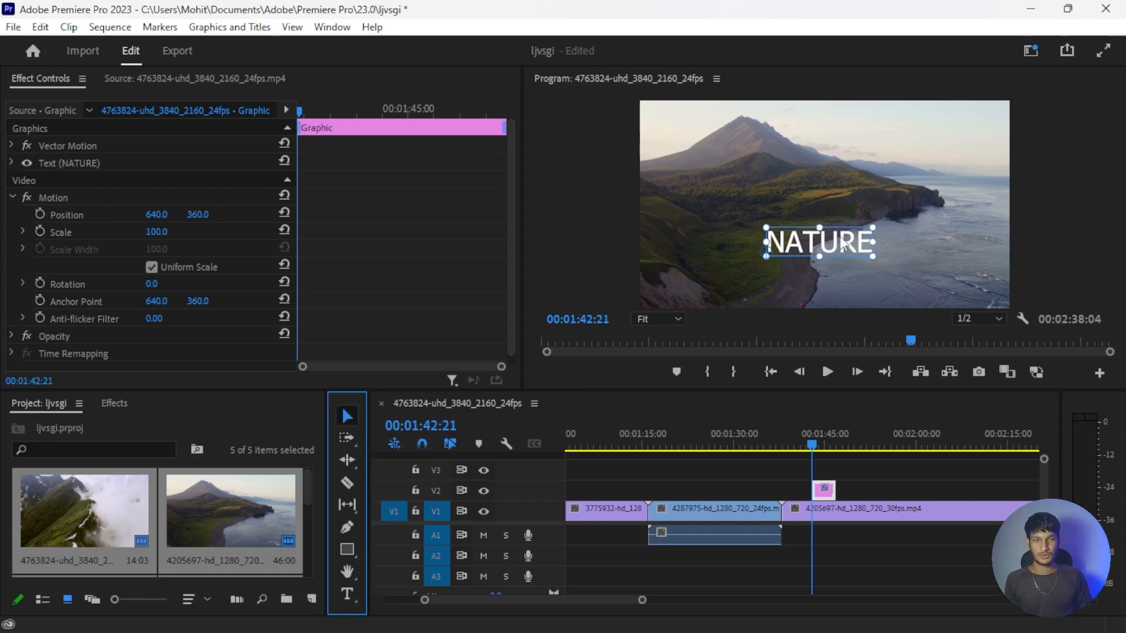
pyautogui.moveTo(872, 254); pyautogui.dragTo(921, 258)
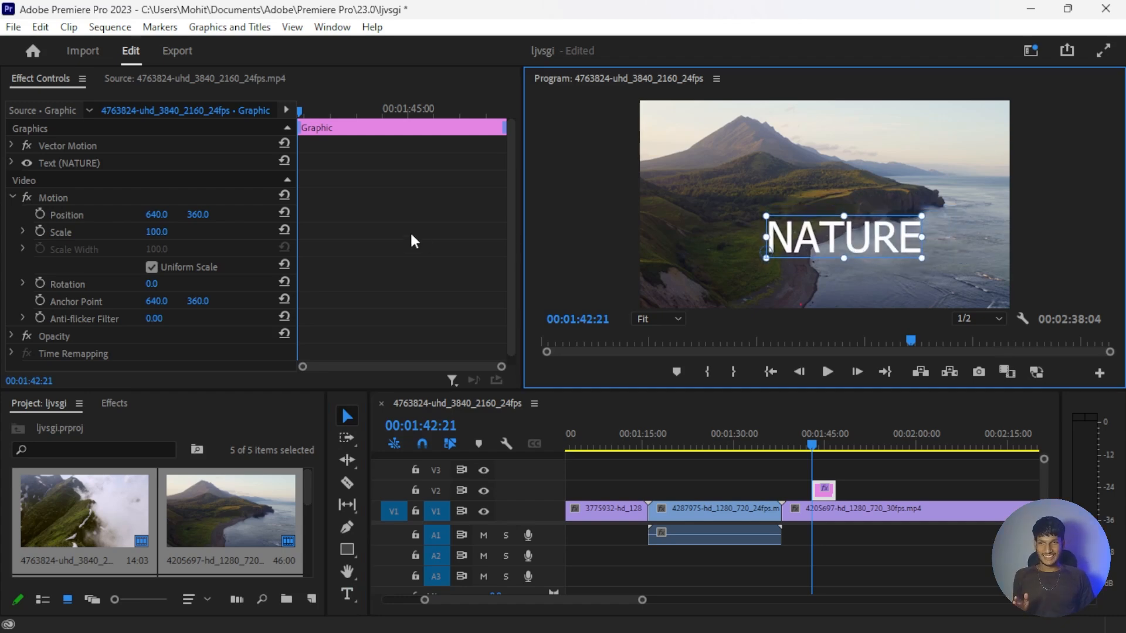
pyautogui.click(12, 196)
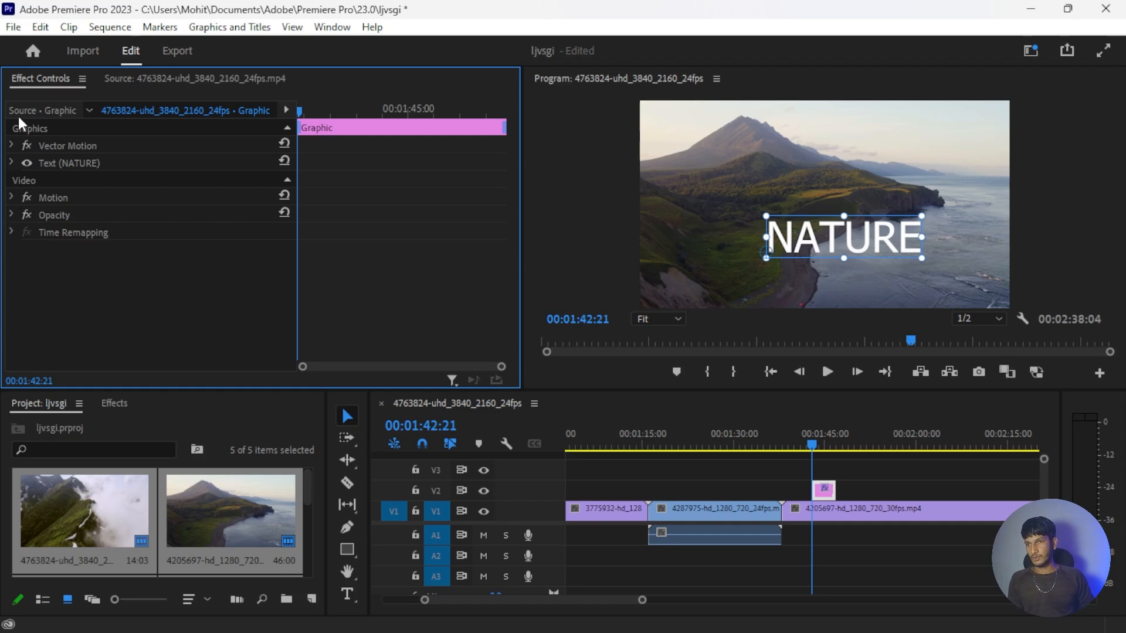
pyautogui.click(12, 159)
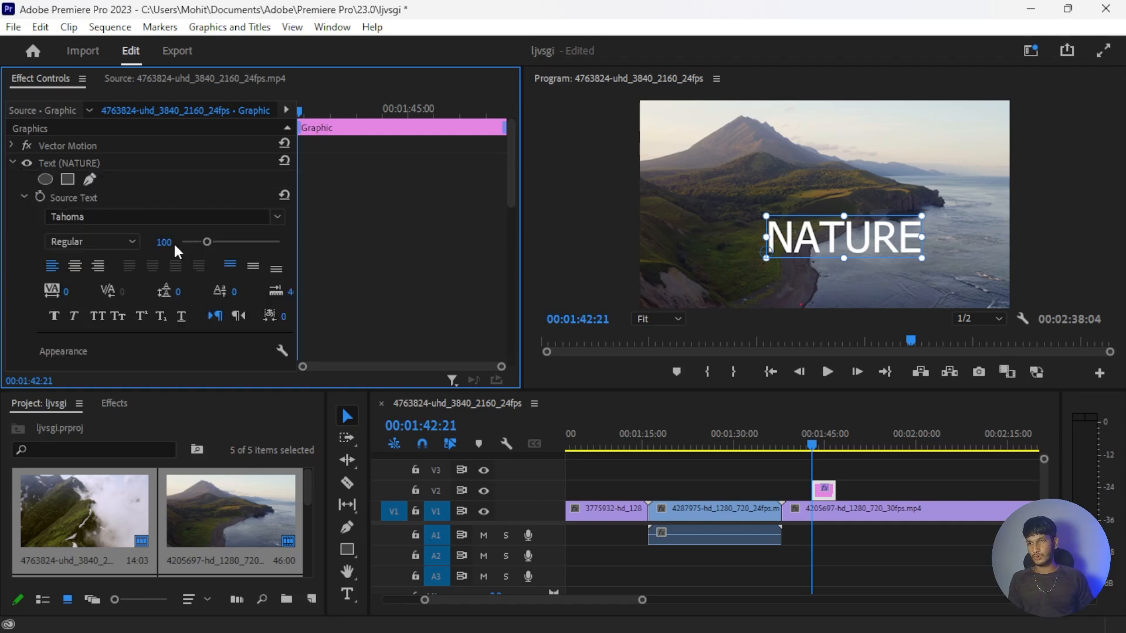
pyautogui.click(276, 220)
pyautogui.click(280, 296)
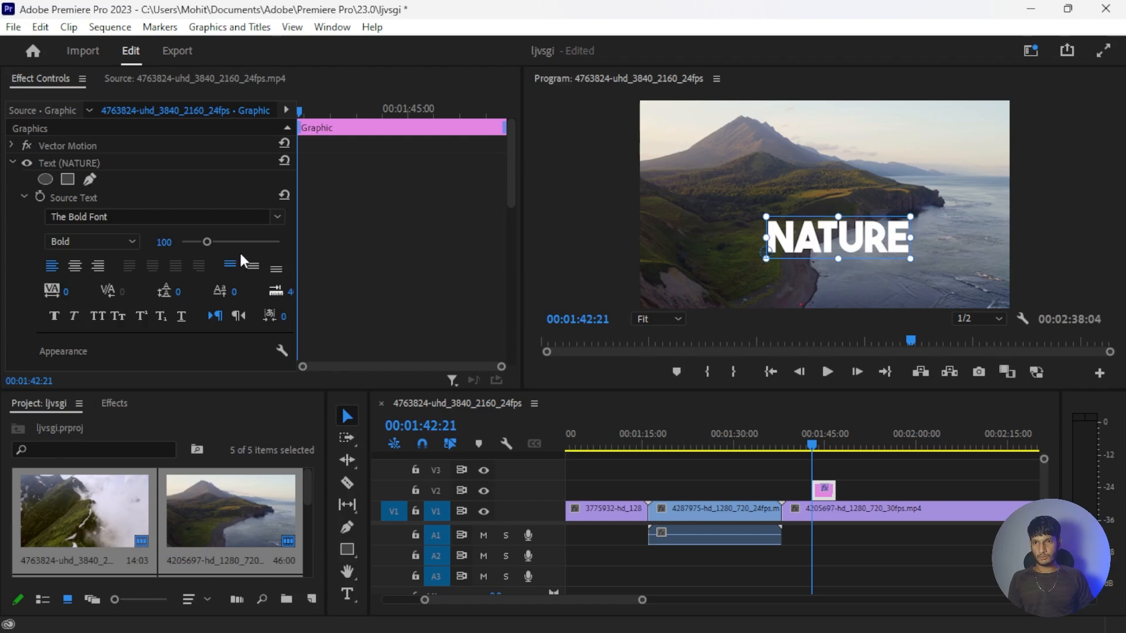
pyautogui.click(276, 219)
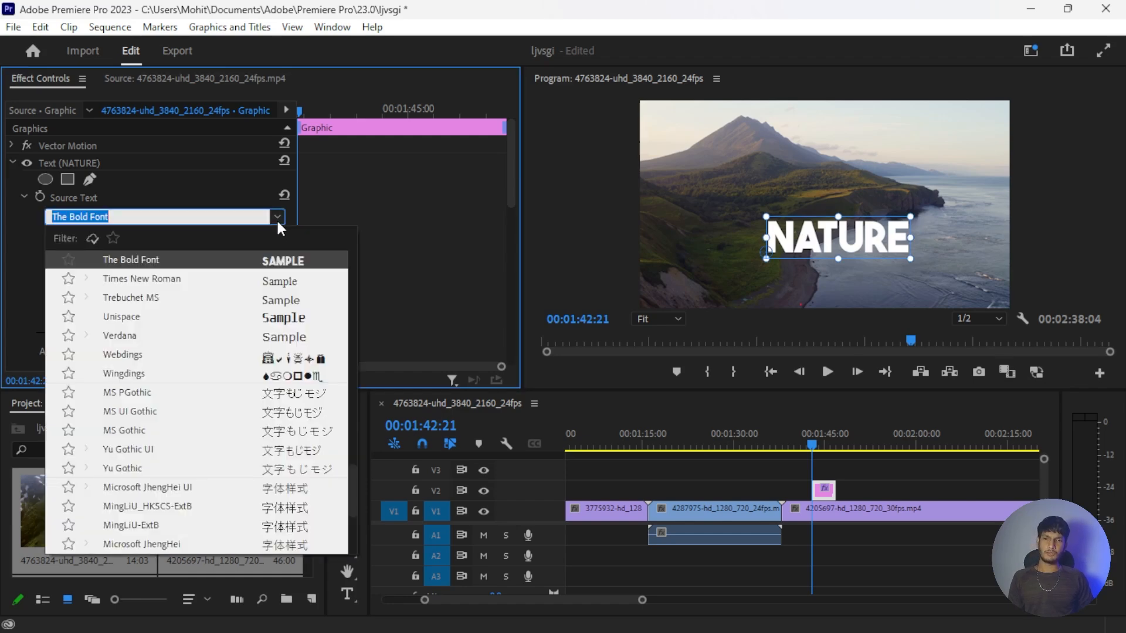
pyautogui.click(276, 219)
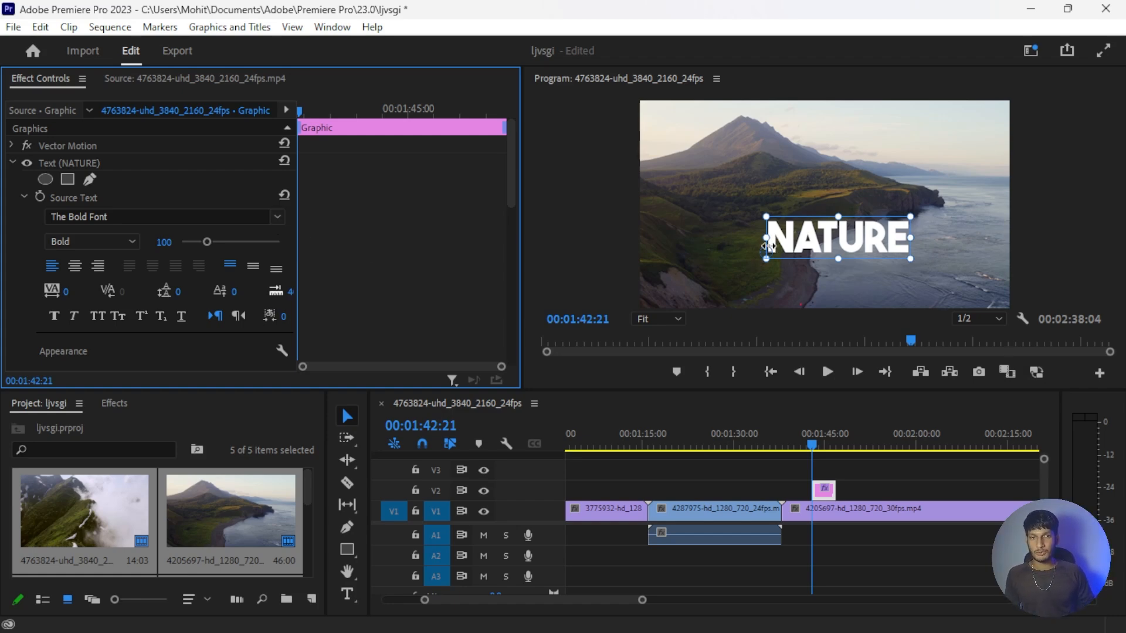
# Step: Center-align the NATURE text, and shrink and reposition it in the middle of the frame
pyautogui.click(74, 266)
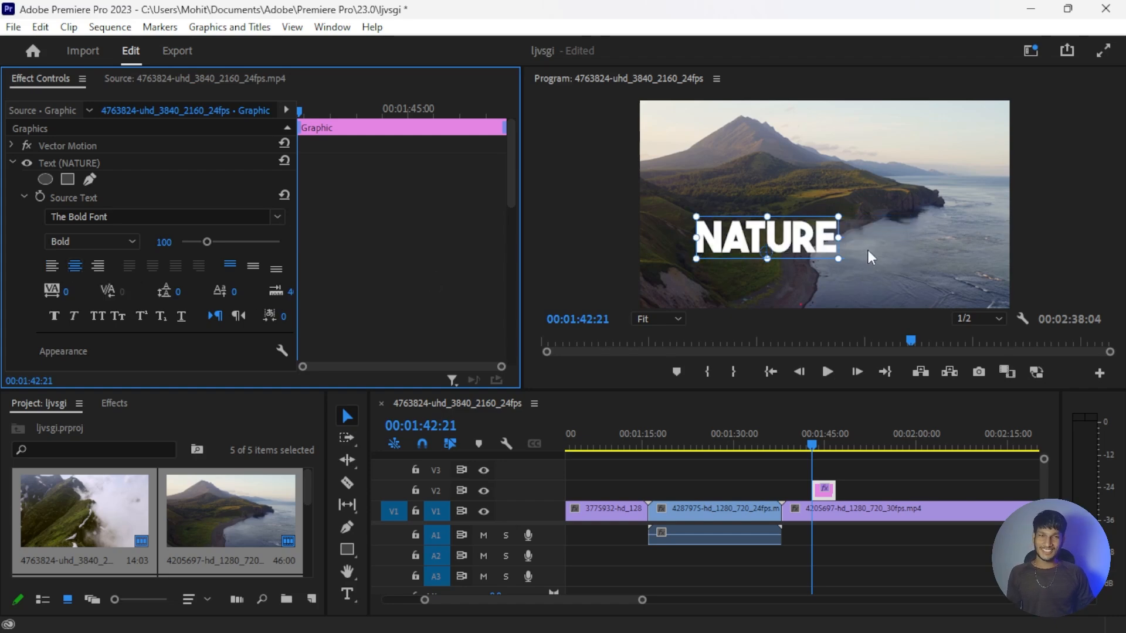
pyautogui.moveTo(839, 259); pyautogui.dragTo(840, 198)
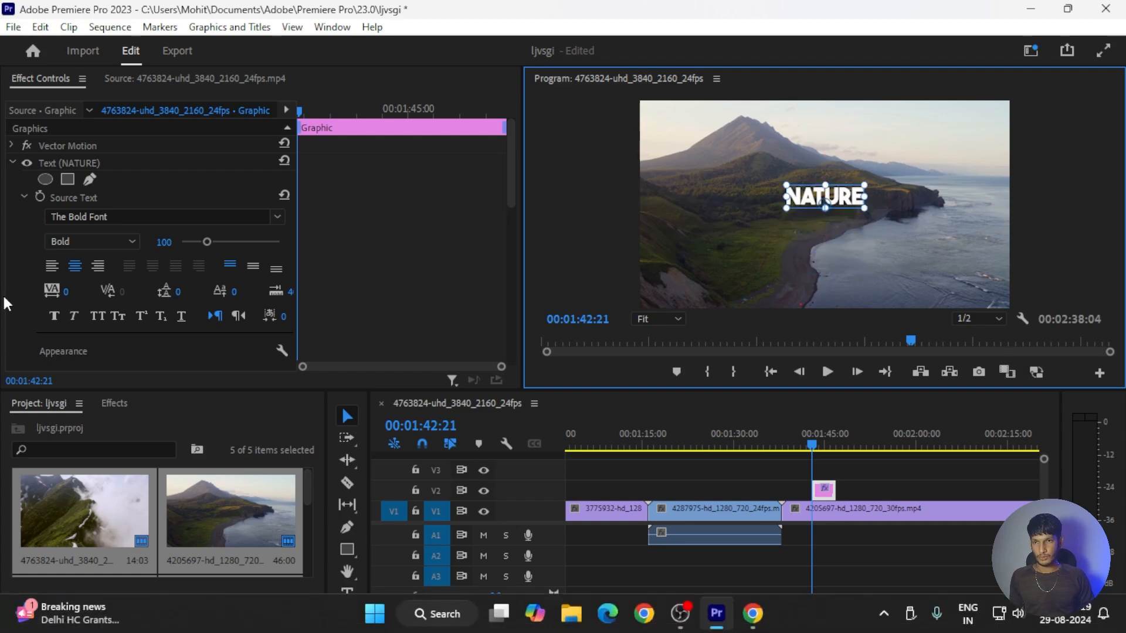
# Step: Lower the NATURE title slightly by moving its Vector Motion position to 640, 382
pyautogui.click(14, 150)
pyautogui.click(13, 146)
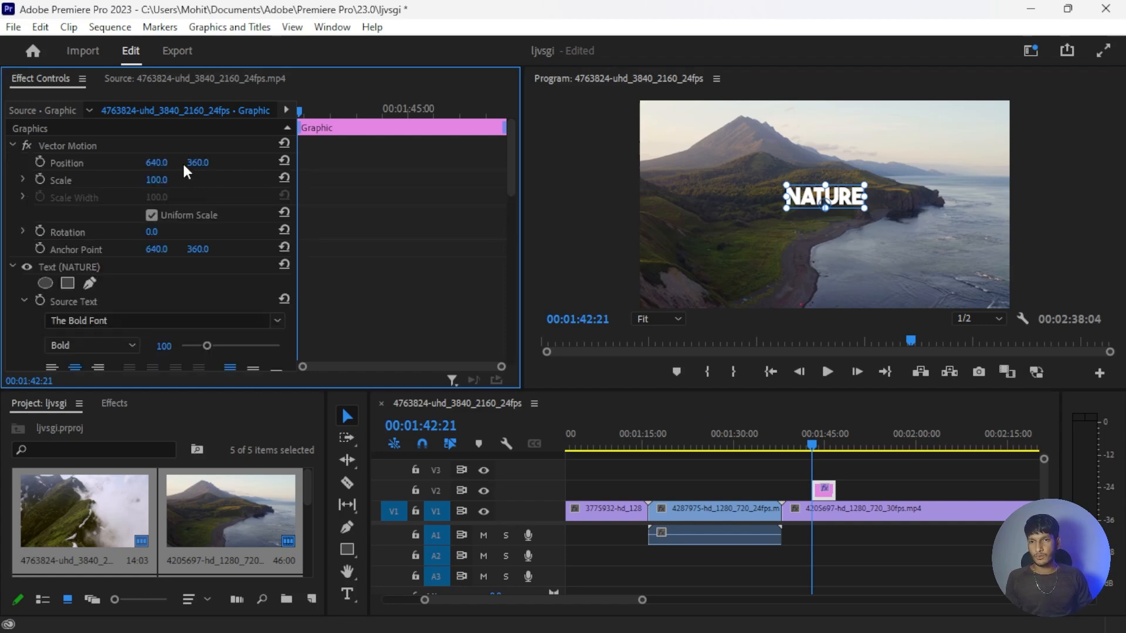
pyautogui.moveTo(825, 202); pyautogui.dragTo(823, 208)
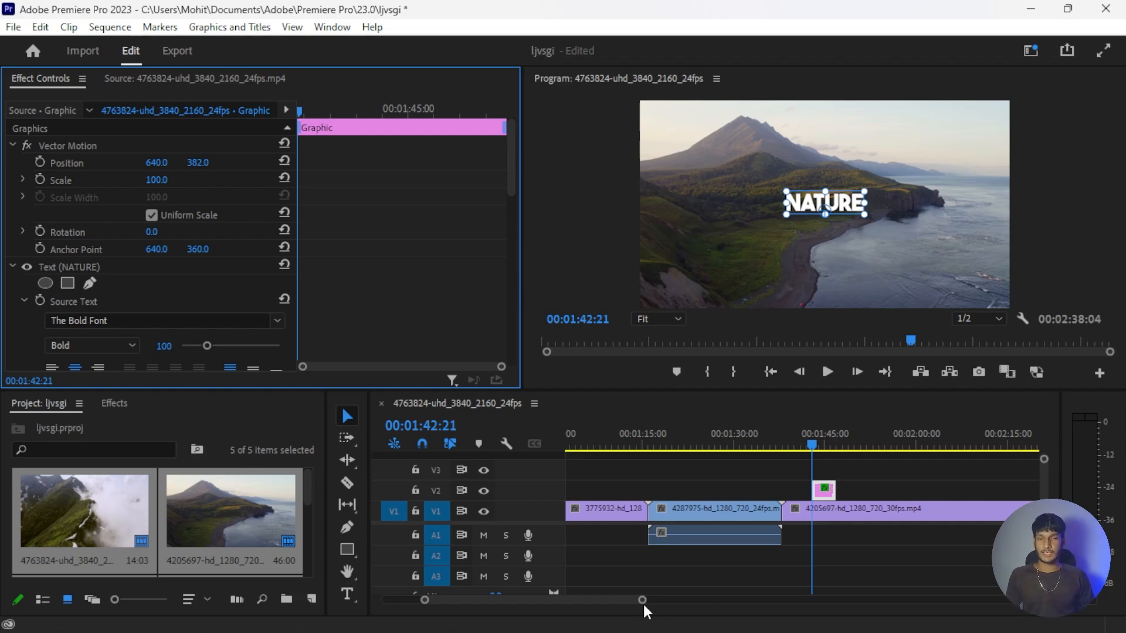
# Step: Examine the NATURE title's text formatting, fill, stroke, background, shadow and transform properties in its effect settings
pyautogui.moveTo(643, 604); pyautogui.dragTo(570, 597)
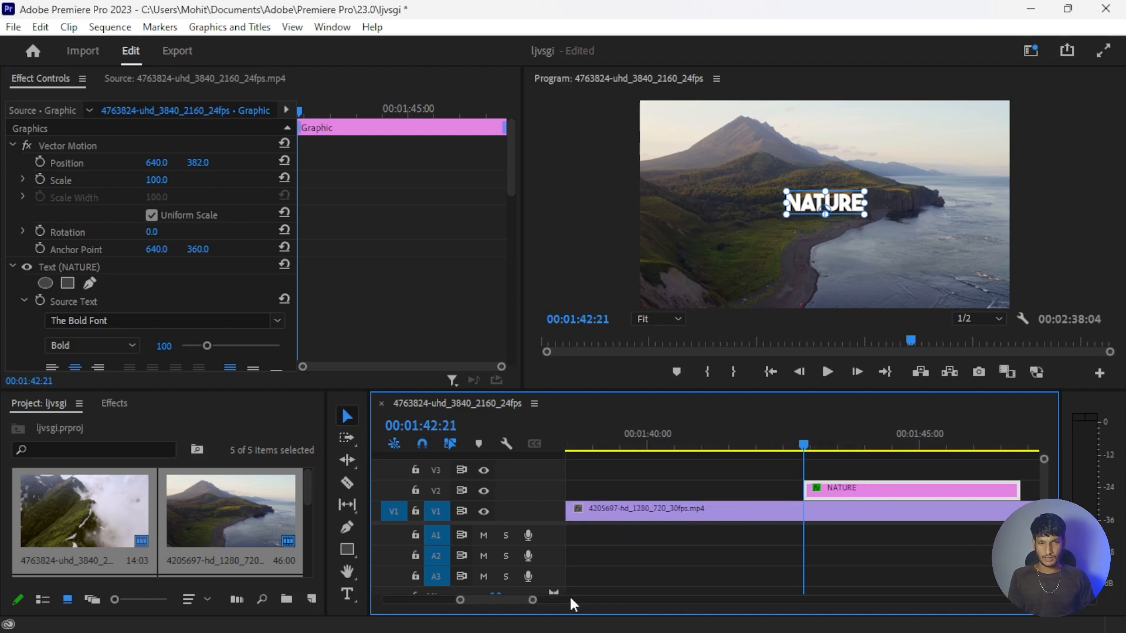
pyautogui.scroll(-4, 759, 505)
pyautogui.scroll(1, 759, 506)
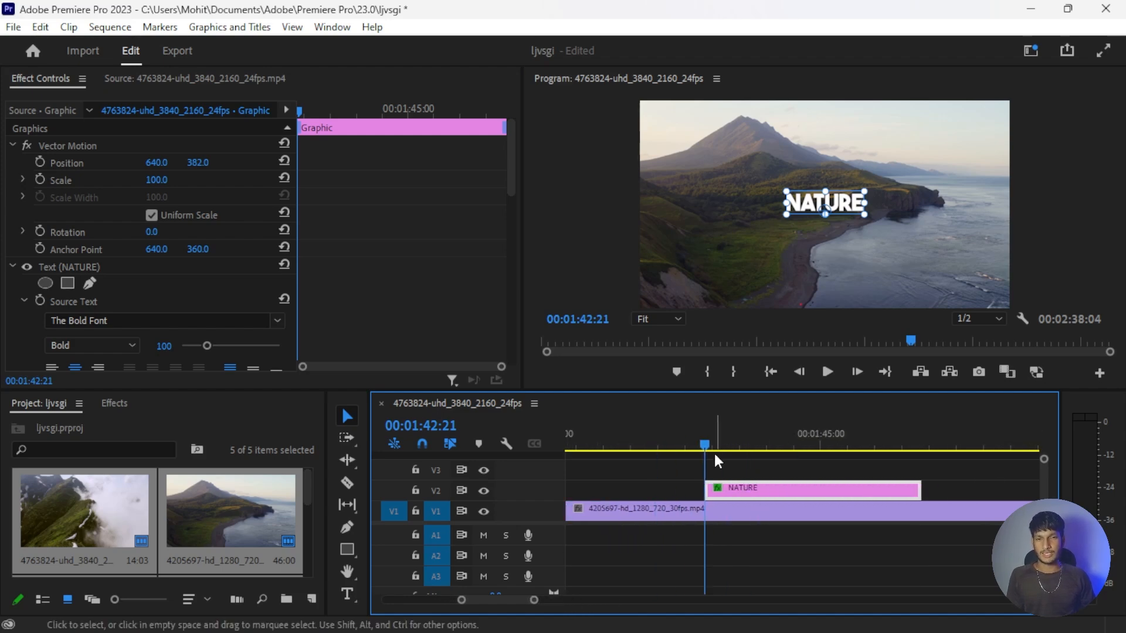
pyautogui.click(747, 444)
pyautogui.scroll(-2, 83, 276)
pyautogui.scroll(-4, 83, 276)
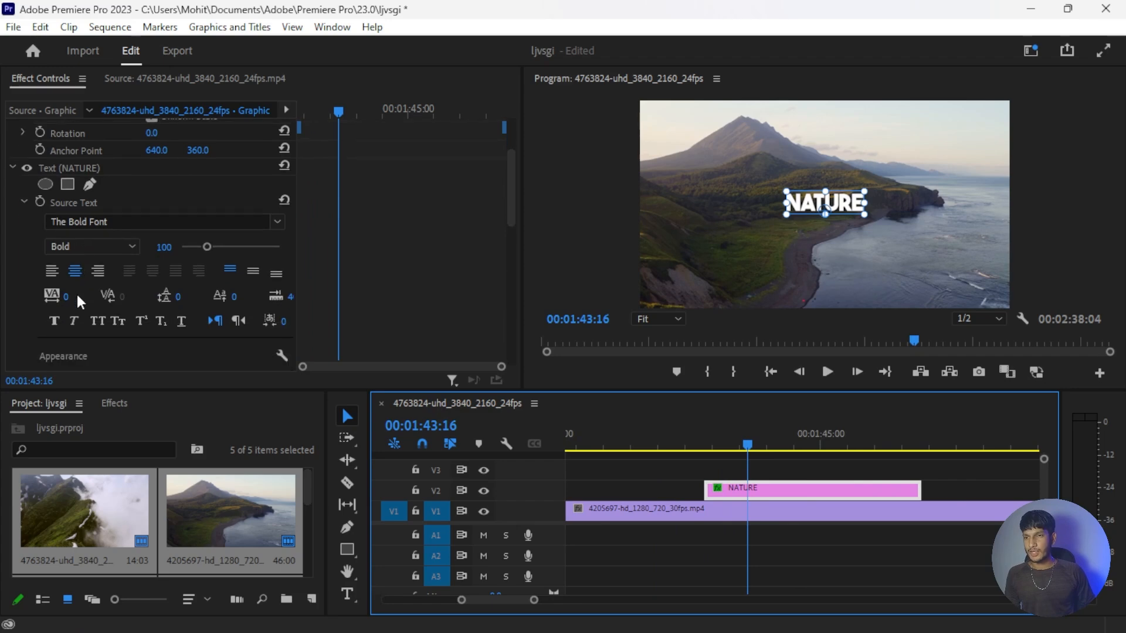
pyautogui.scroll(-5, 79, 324)
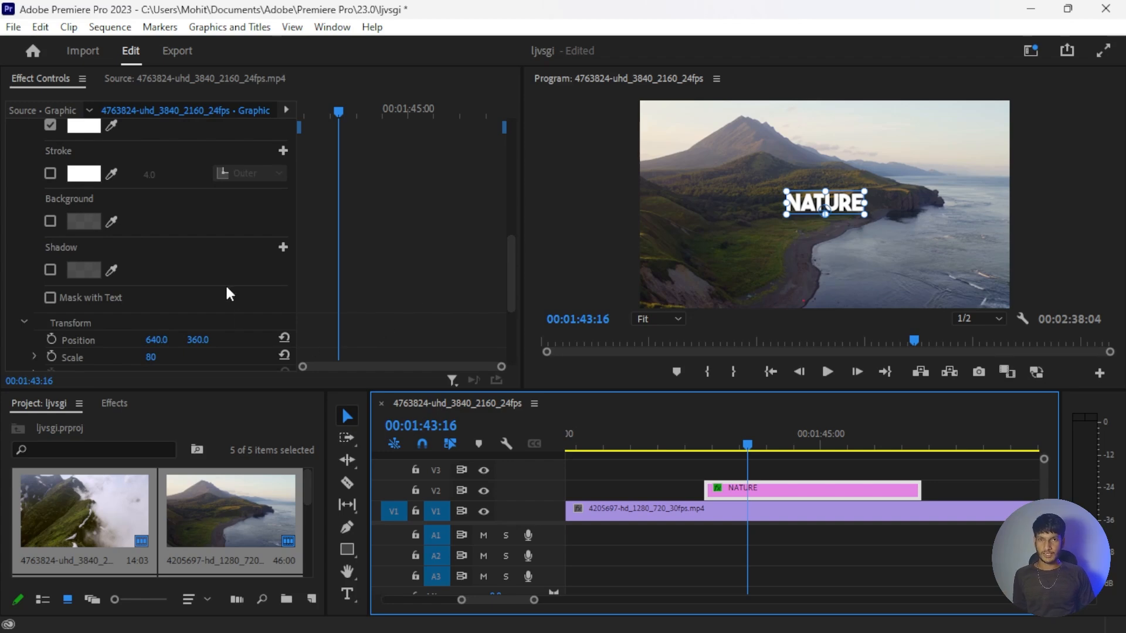
pyautogui.scroll(5, 315, 266)
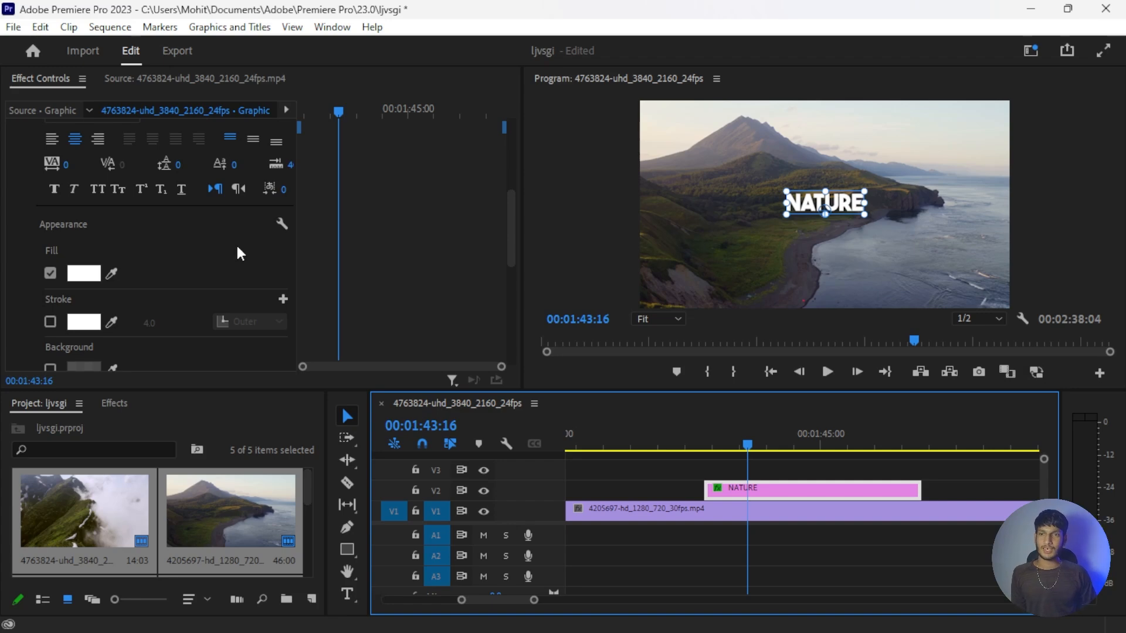
pyautogui.scroll(3, 168, 268)
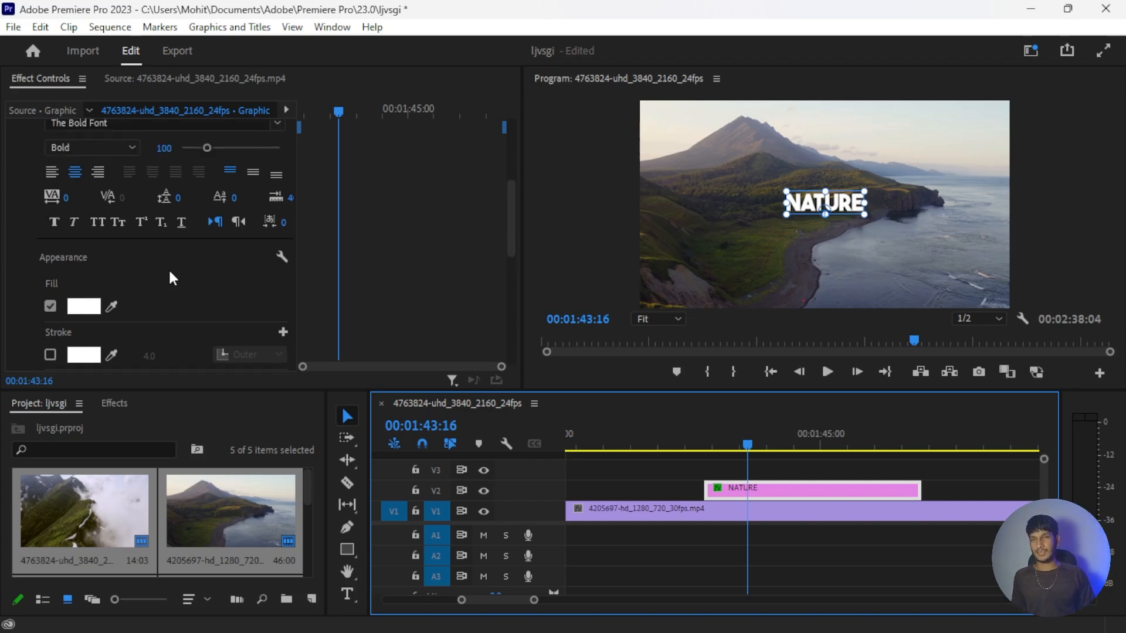
pyautogui.scroll(2, 168, 269)
# Step: Enable Opacity keyframing in the NATURE text's Transform properties and set the keyframe at 00:01:42:21 to 0%
pyautogui.click(704, 447)
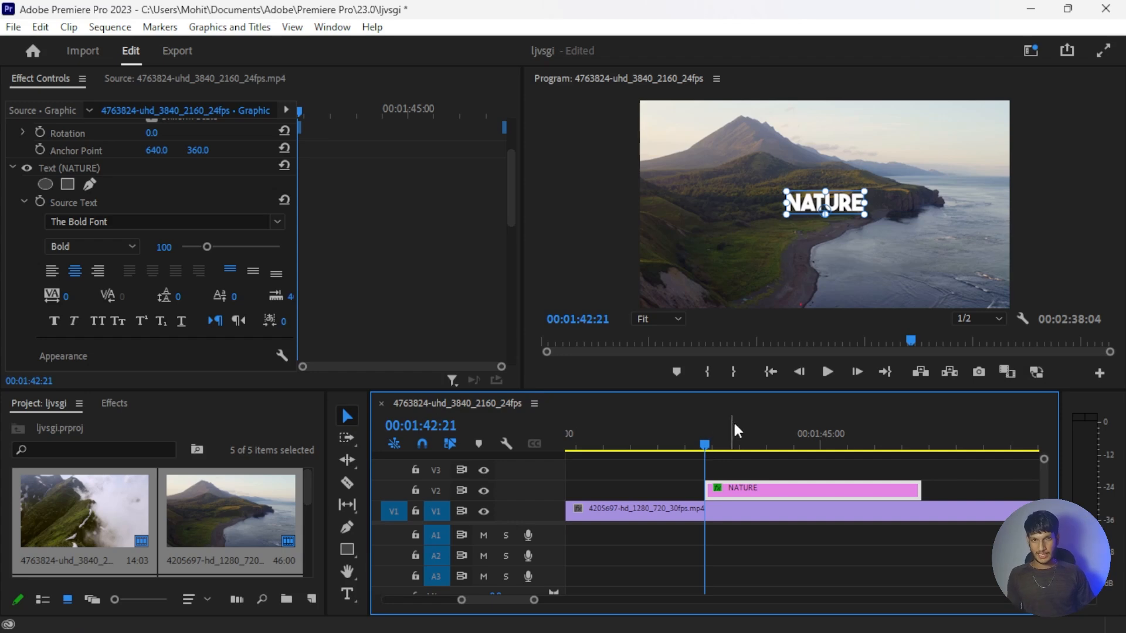
pyautogui.scroll(4, 390, 294)
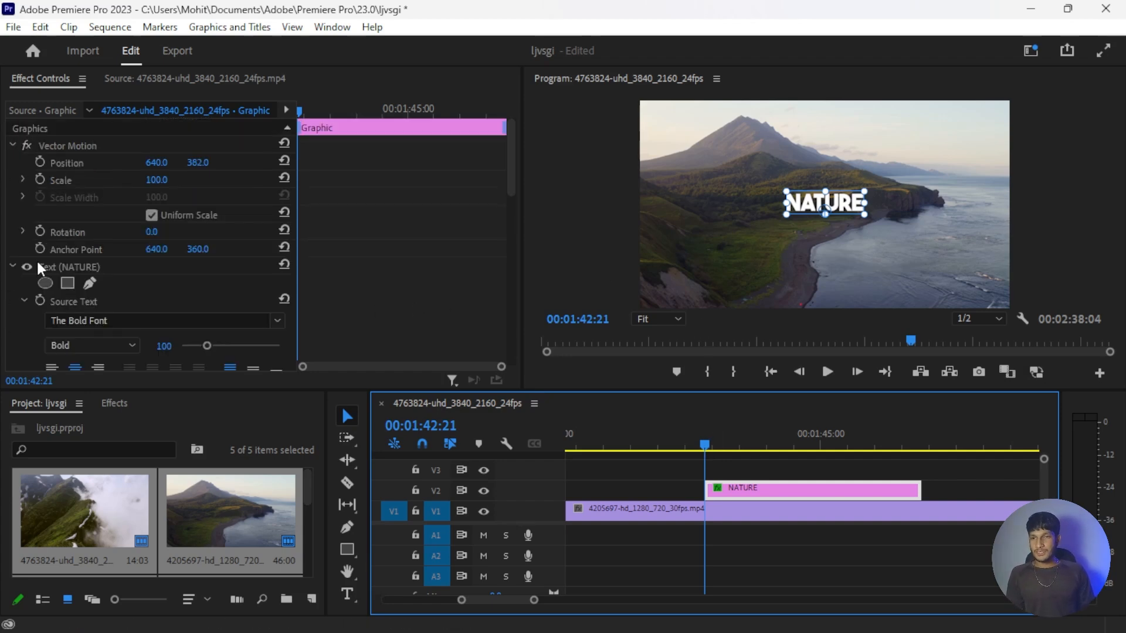
pyautogui.click(11, 144)
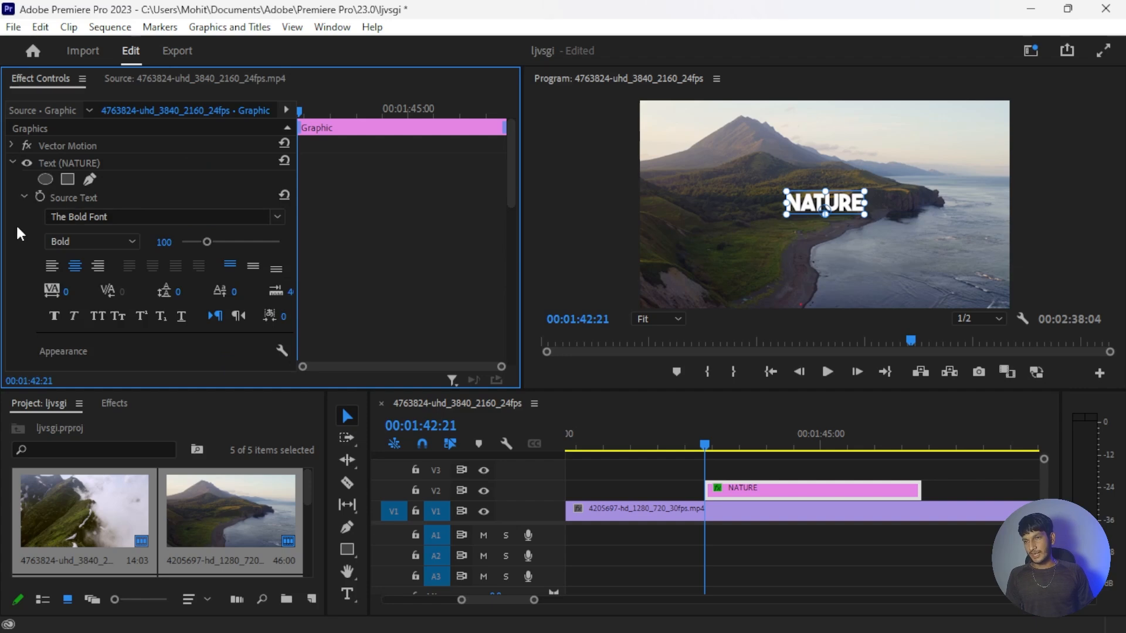
pyautogui.scroll(-5, 17, 228)
pyautogui.scroll(-3, 17, 234)
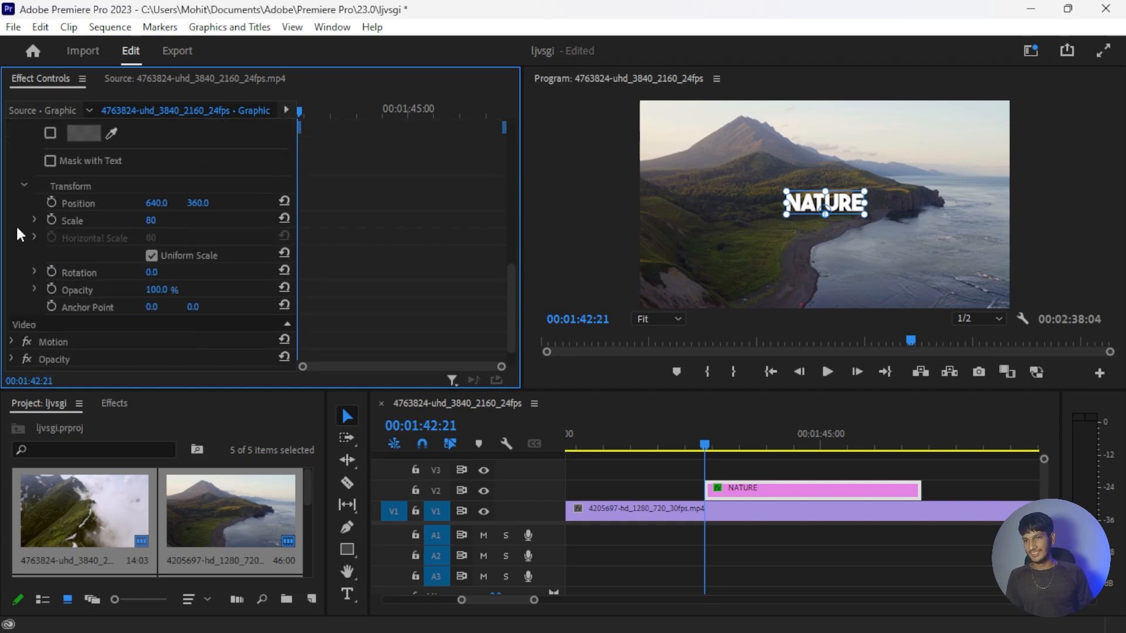
pyautogui.moveTo(157, 290); pyautogui.dragTo(599, 231)
pyautogui.moveTo(328, 115); pyautogui.dragTo(279, 150)
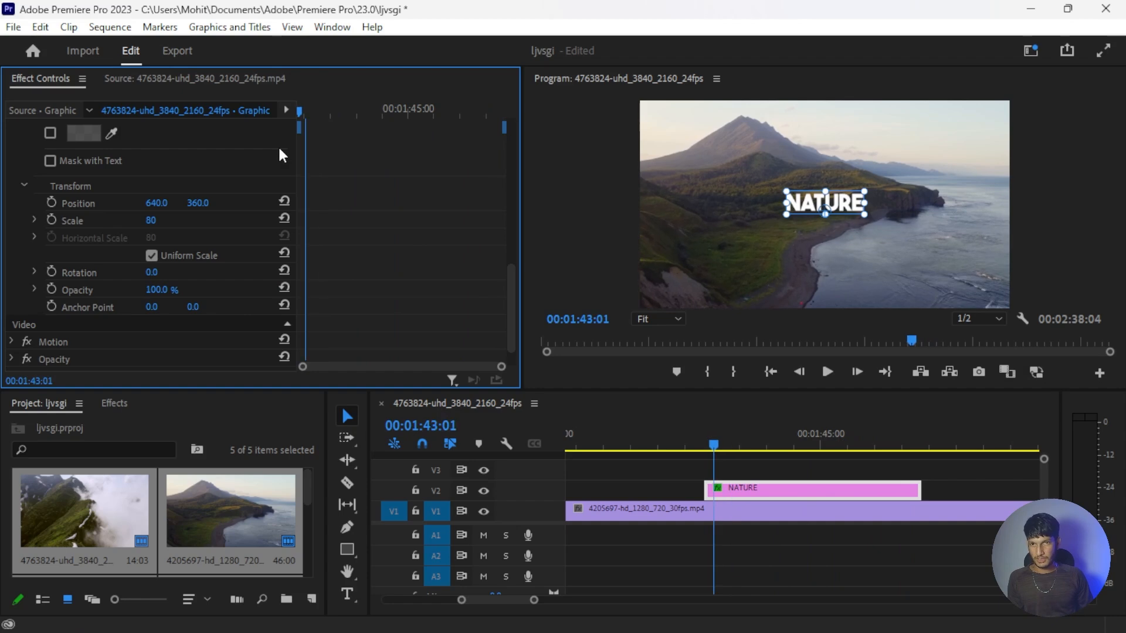
pyautogui.click(52, 289)
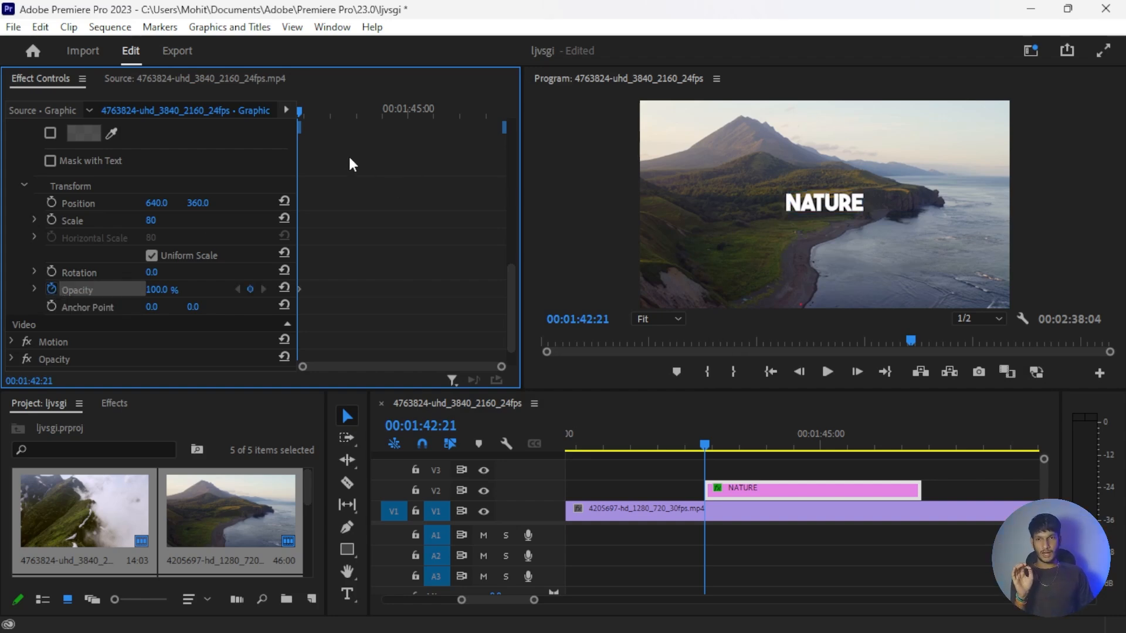
pyautogui.click(251, 289)
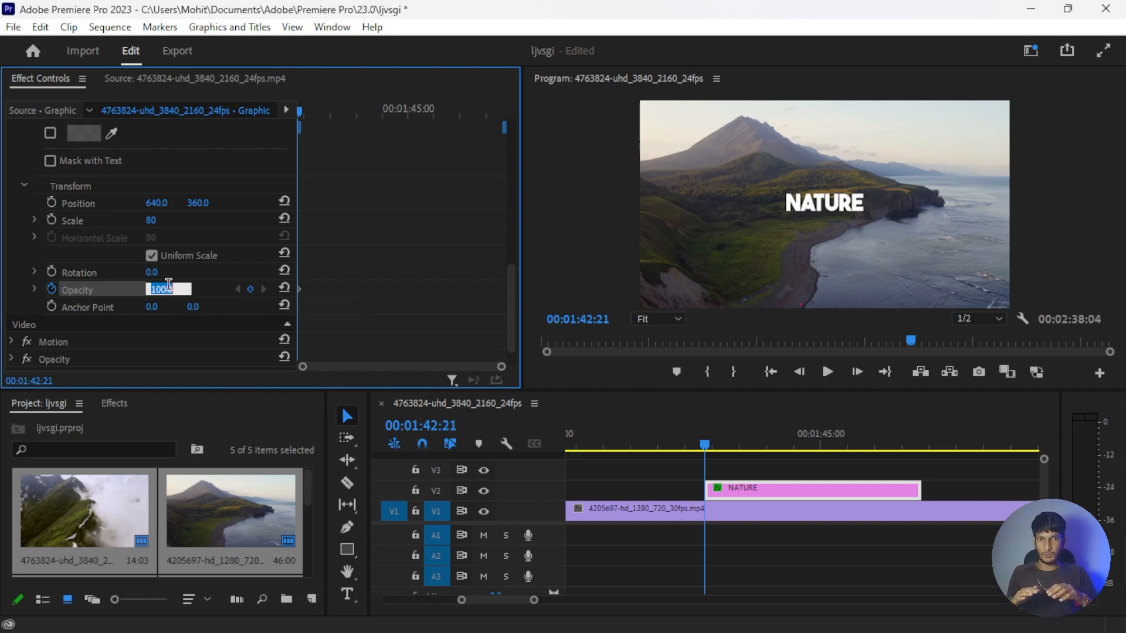
pyautogui.write('0')
pyautogui.press('Return')
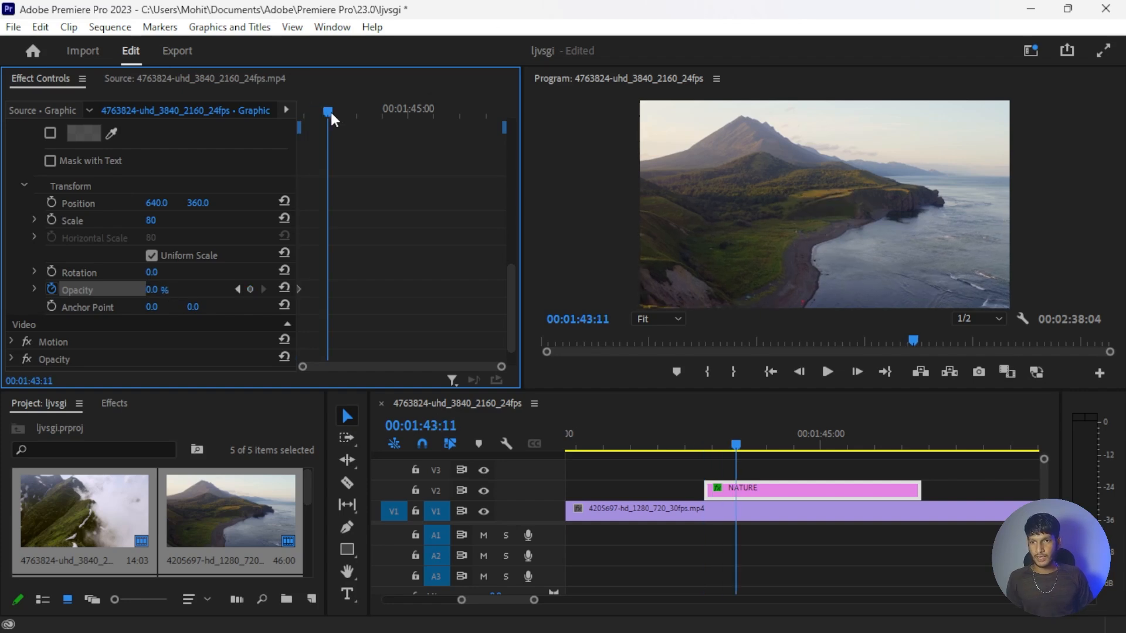
# Step: Add a second text Opacity keyframe at 00:01:43:11 and set it to 100% to complete the title's fade-in
pyautogui.click(251, 289)
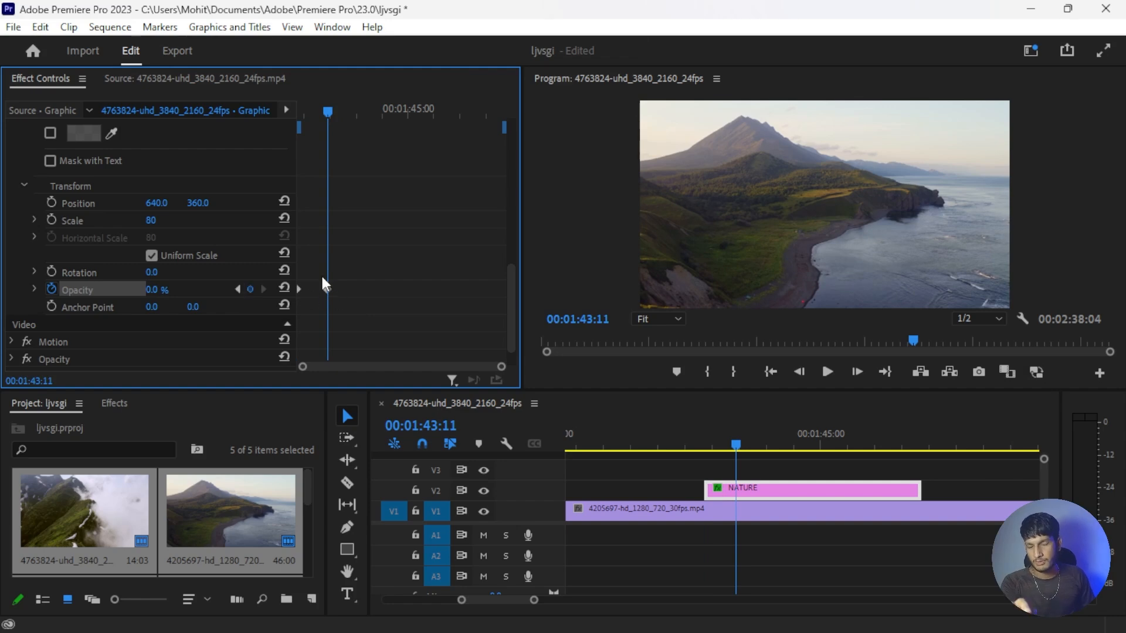
pyautogui.click(151, 290)
pyautogui.write('100')
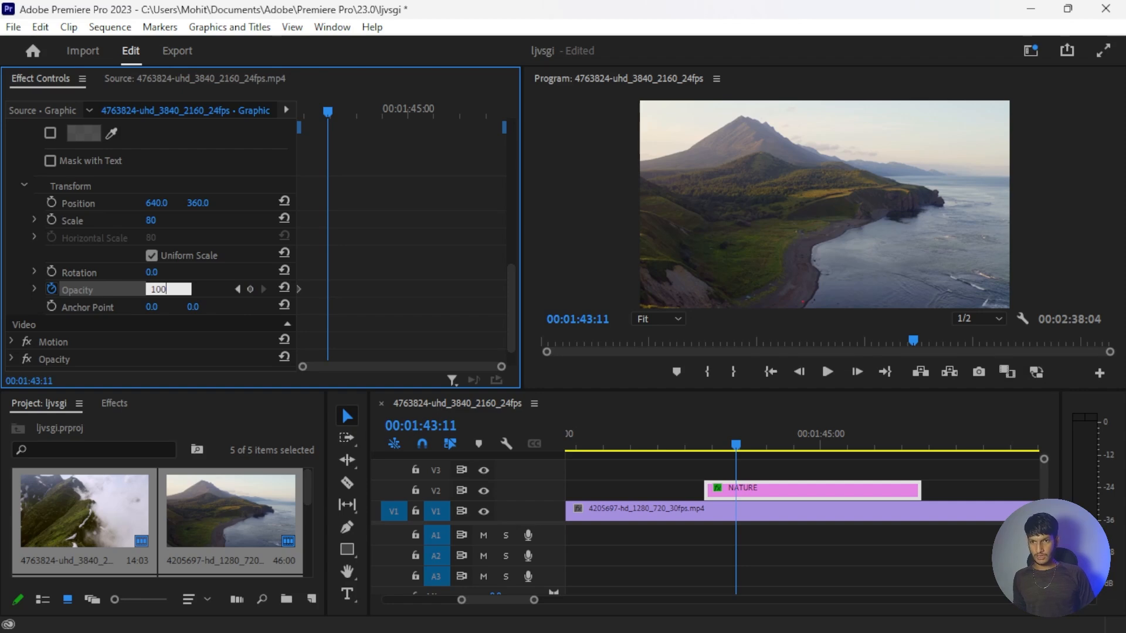
pyautogui.press('Return')
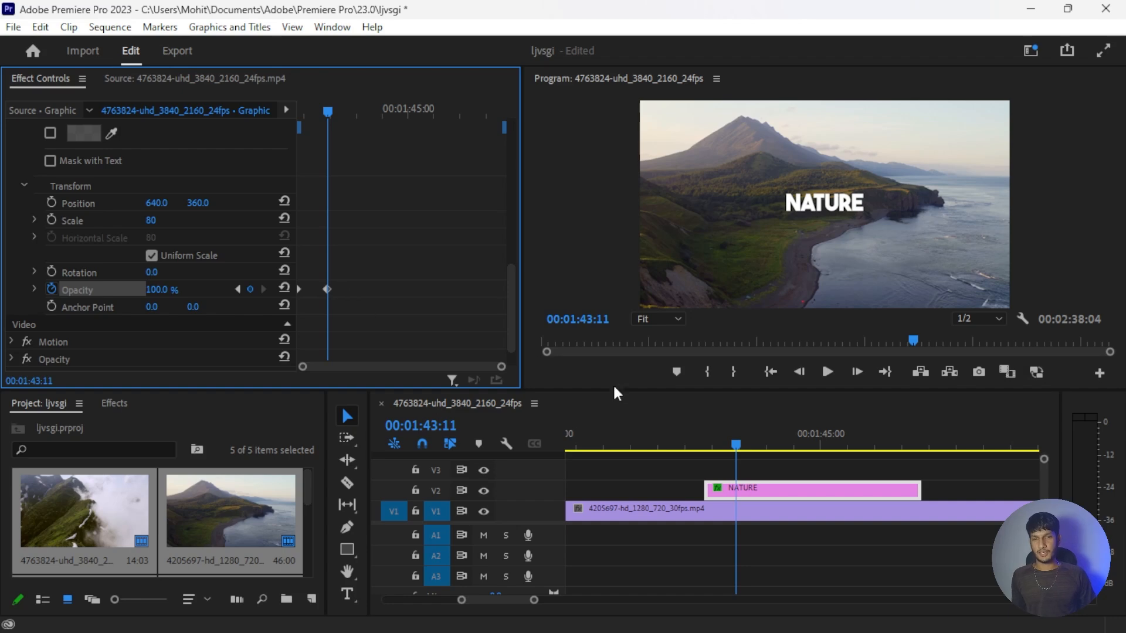
# Step: Play back the NATURE title's opening from 00:01:42:19 to check the fade-in
pyautogui.moveTo(738, 443); pyautogui.dragTo(701, 445)
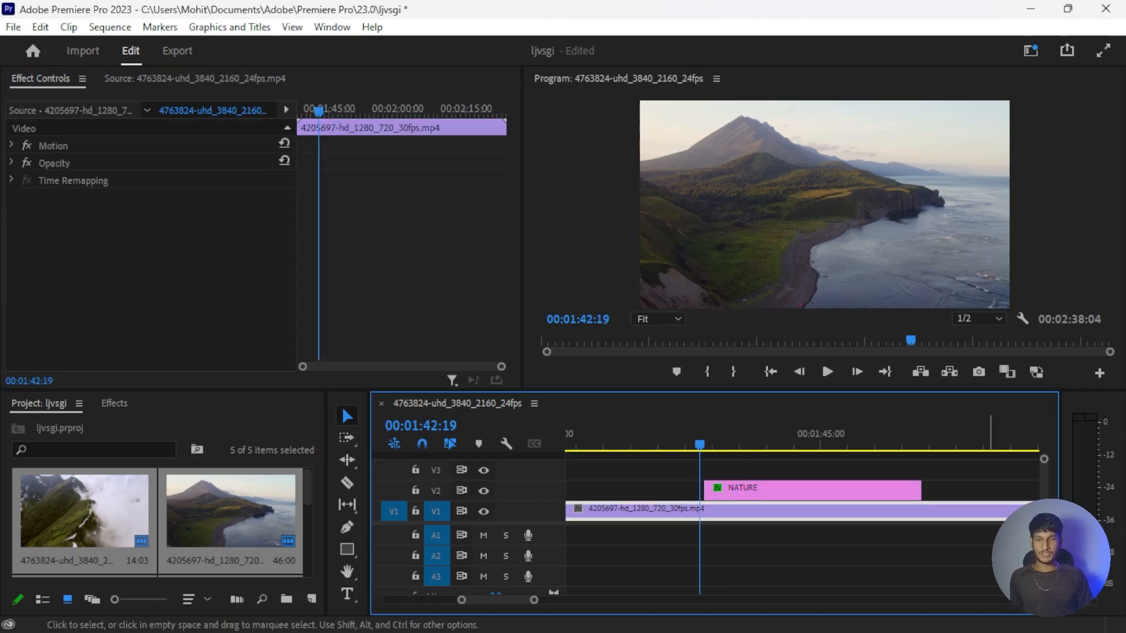
pyautogui.press('space')
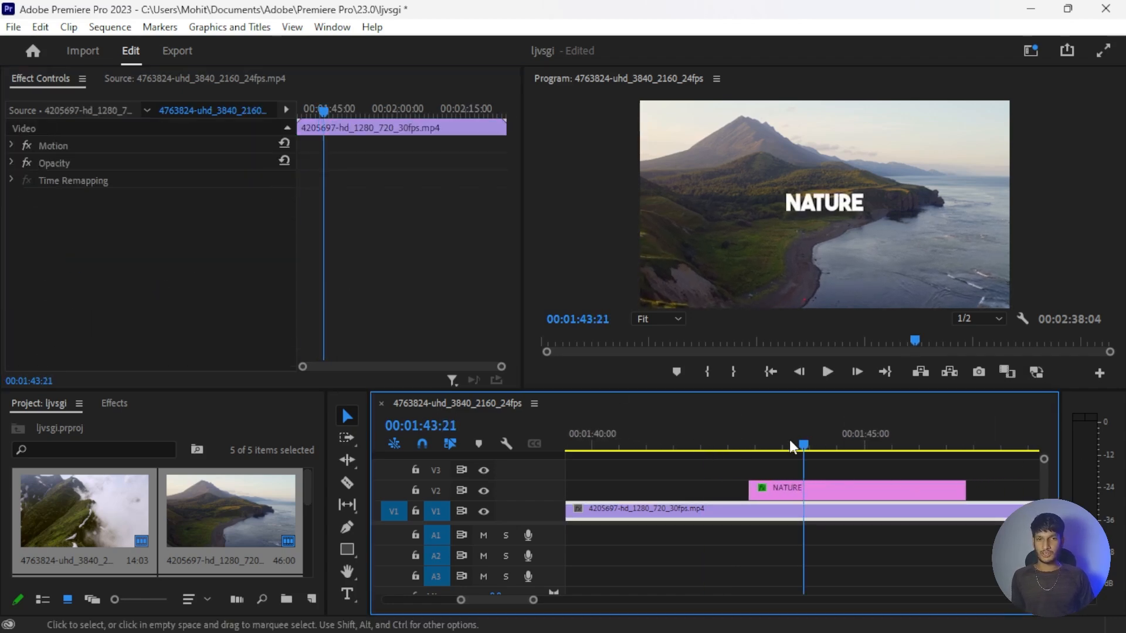
pyautogui.moveTo(789, 441); pyautogui.dragTo(765, 442)
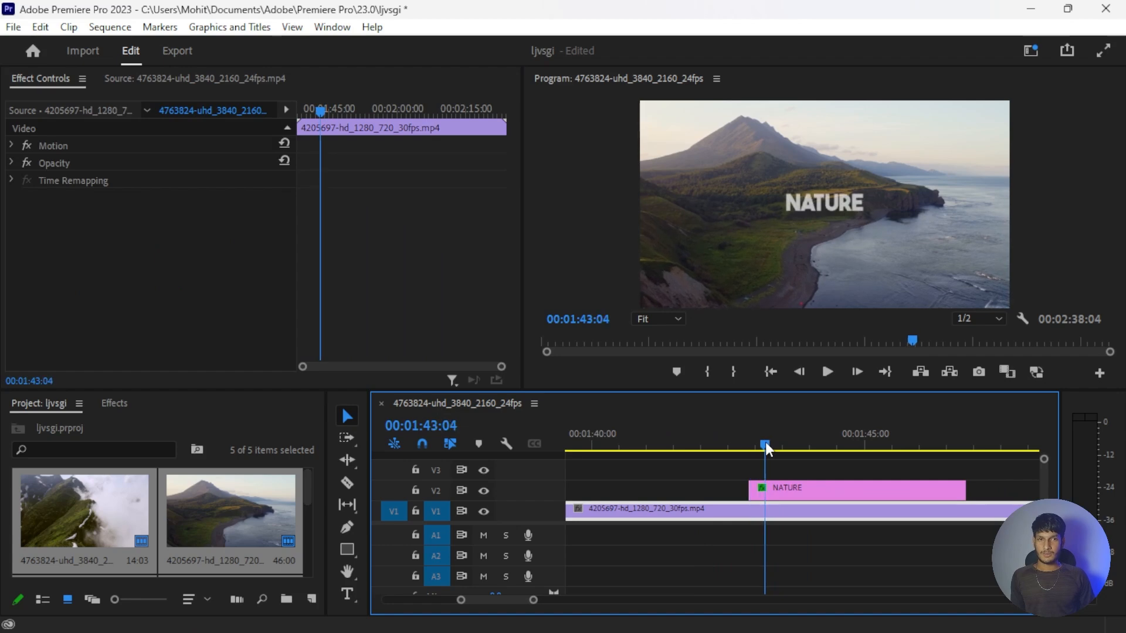
# Step: Enable Vector Motion Scale keyframing on the NATURE graphic, with a keyframe of 100 near its start
pyautogui.click(790, 490)
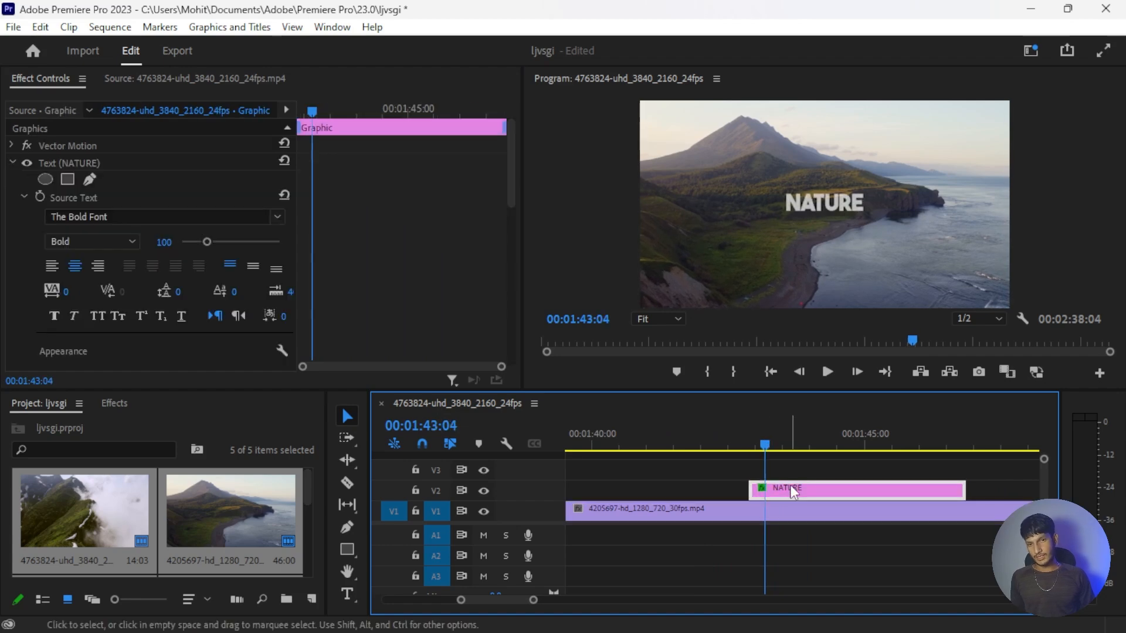
pyautogui.click(12, 163)
pyautogui.click(12, 145)
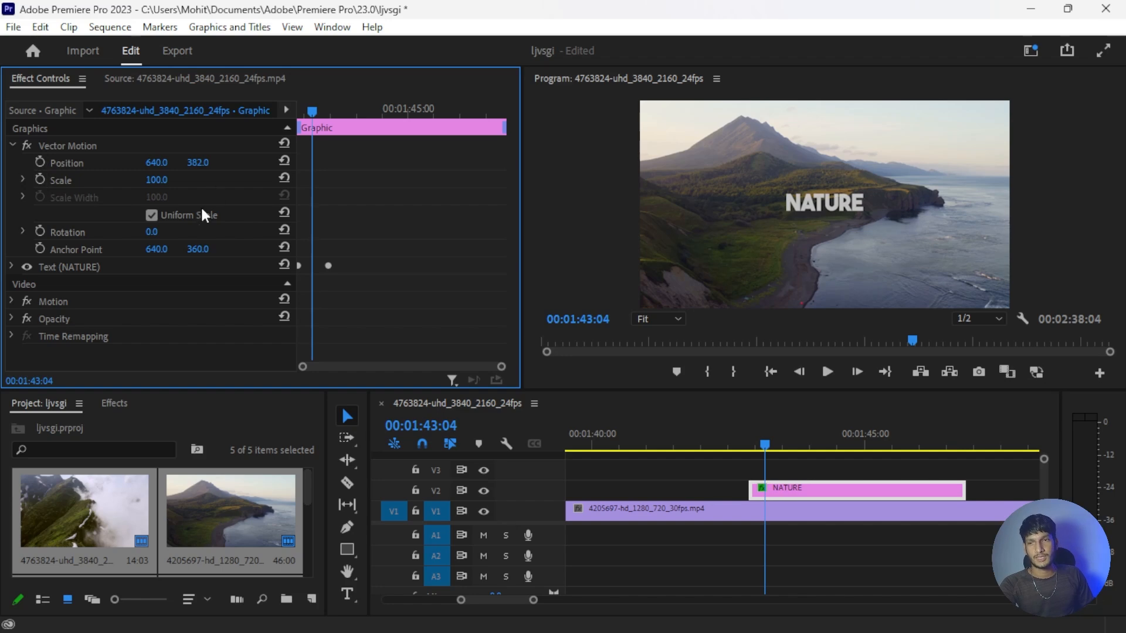
pyautogui.click(66, 163)
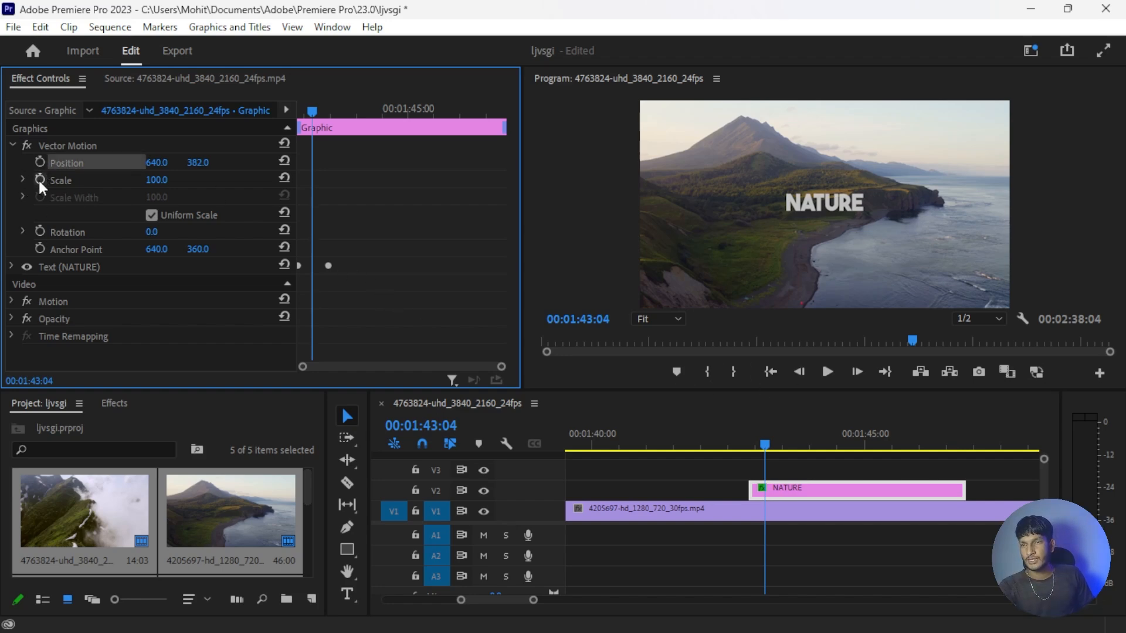
pyautogui.click(40, 180)
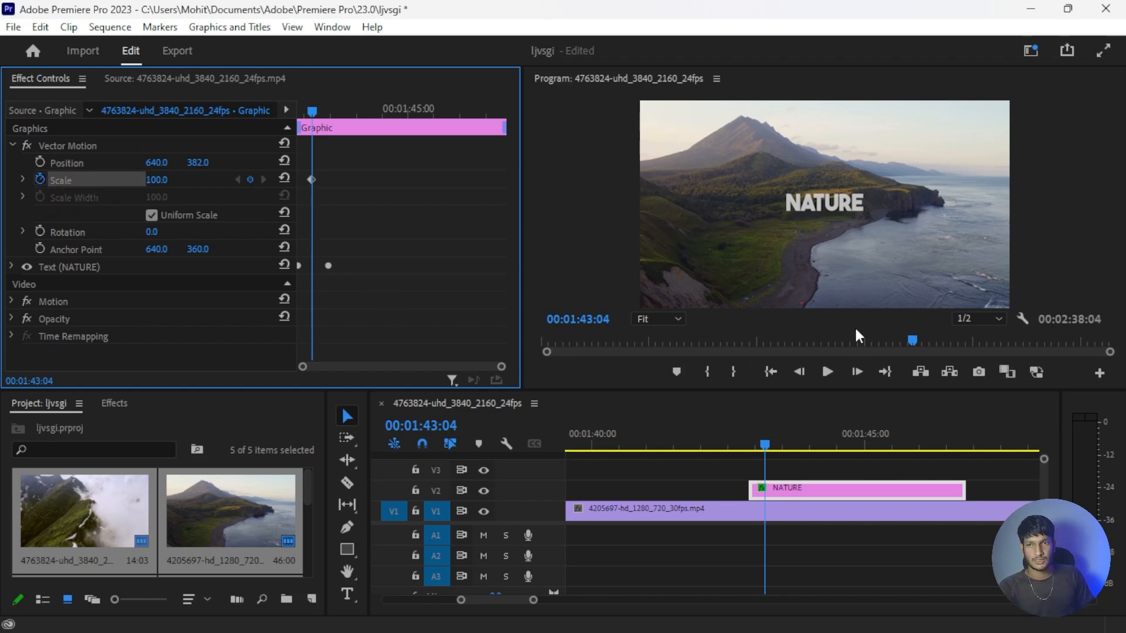
# Step: Add a Scale keyframe near the end of the NATURE graphic at 00:01:46:15 and set it to 150
pyautogui.moveTo(312, 111); pyautogui.dragTo(410, 136)
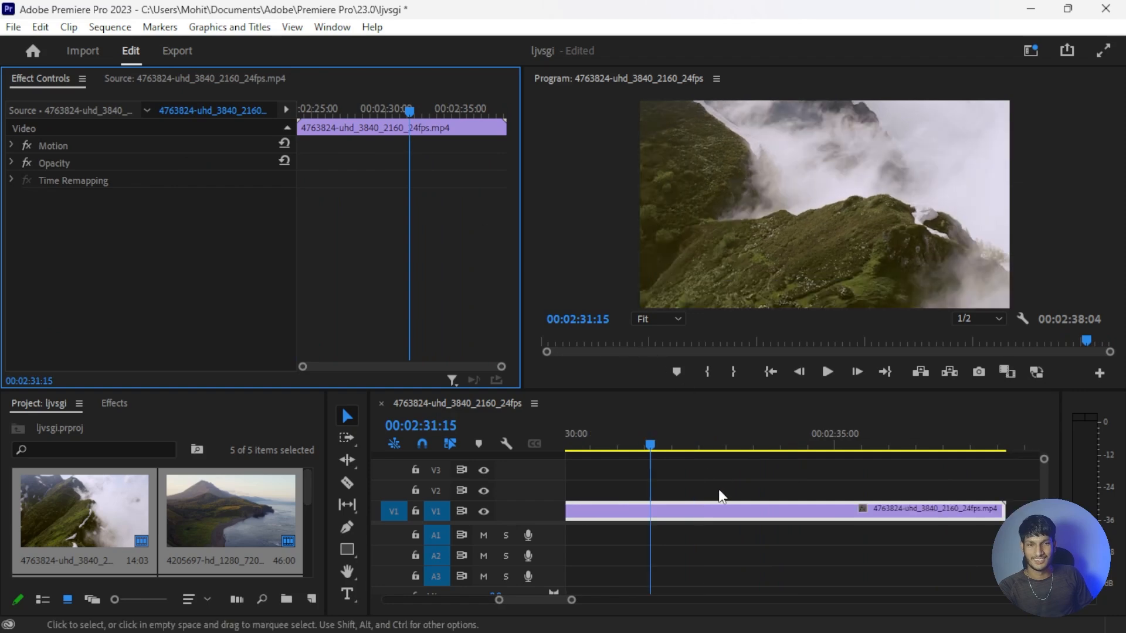
pyautogui.scroll(3, 719, 488)
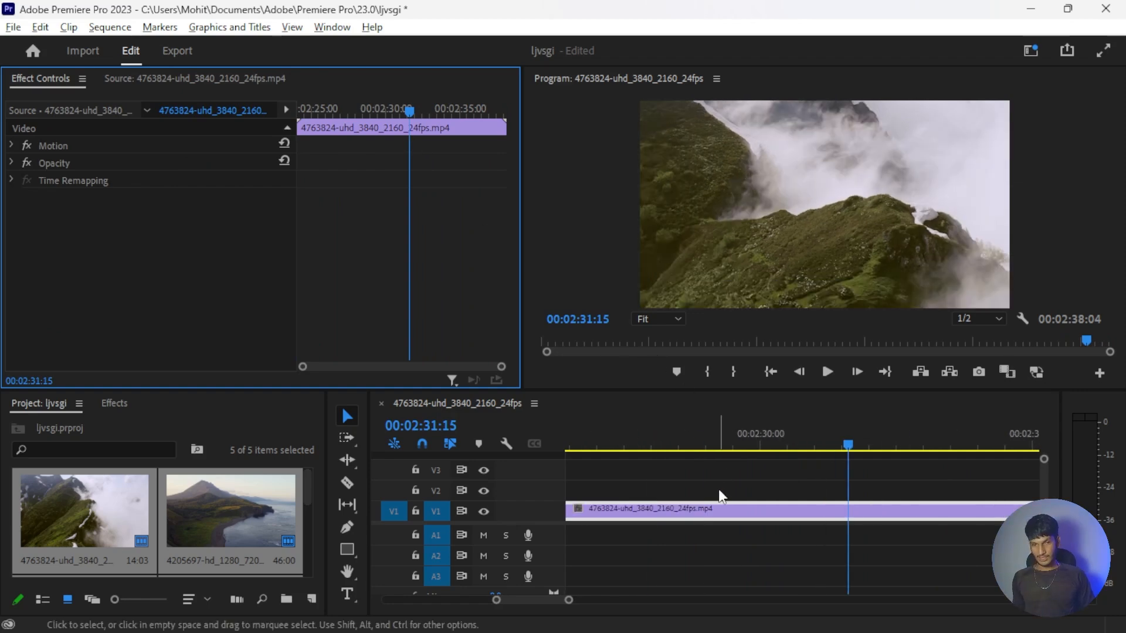
pyautogui.scroll(-5, 721, 490)
pyautogui.scroll(5, 722, 498)
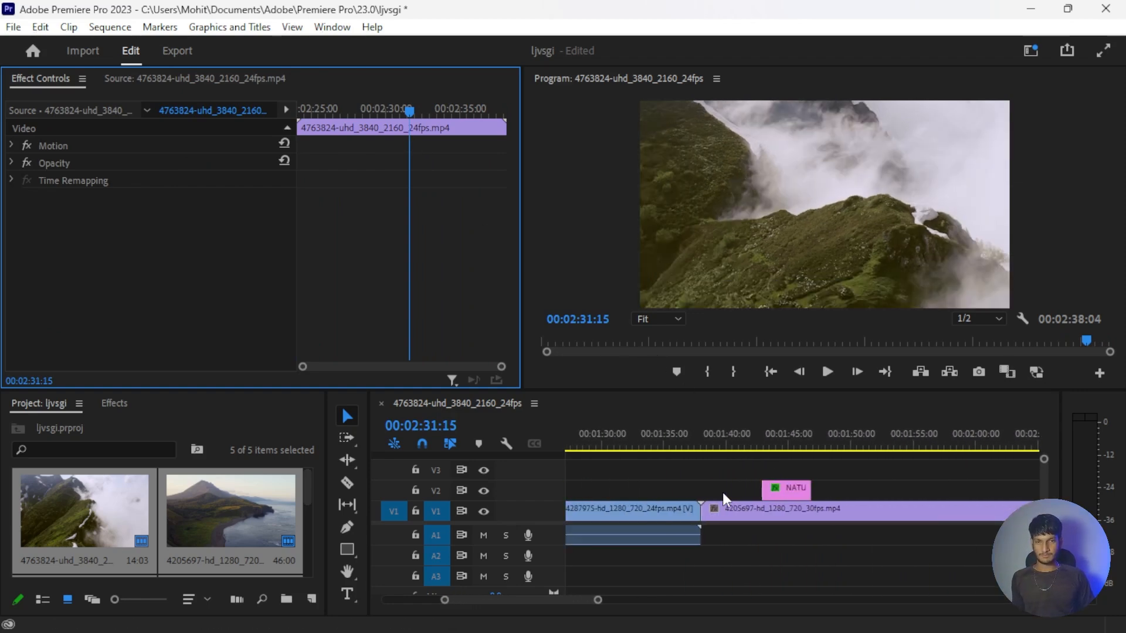
pyautogui.click(795, 438)
pyautogui.click(779, 486)
pyautogui.click(493, 110)
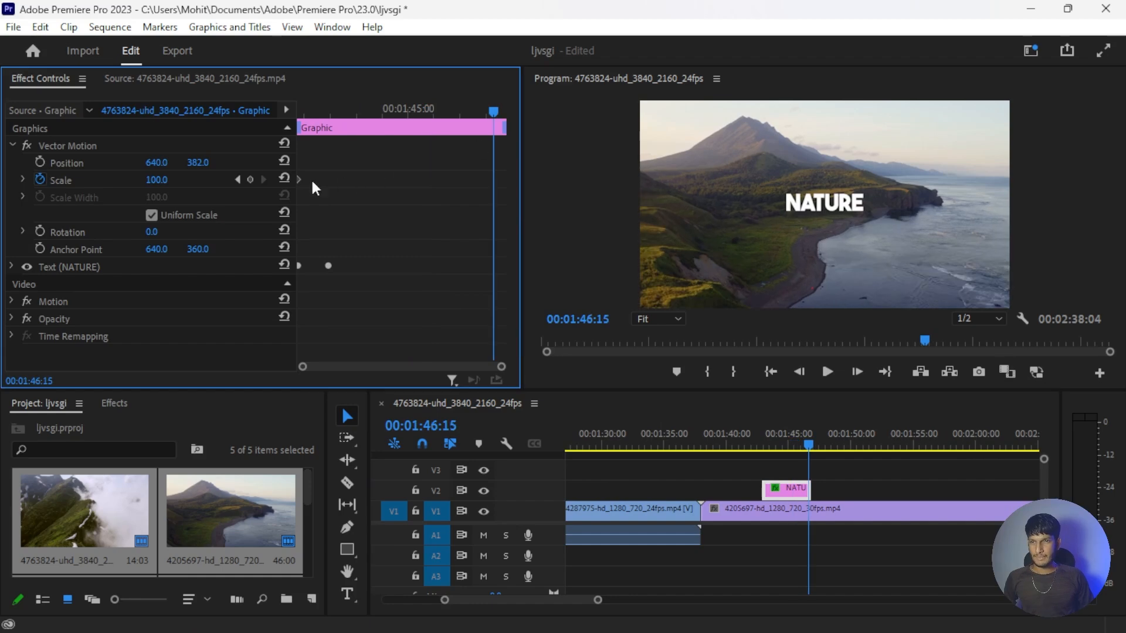
pyautogui.click(250, 180)
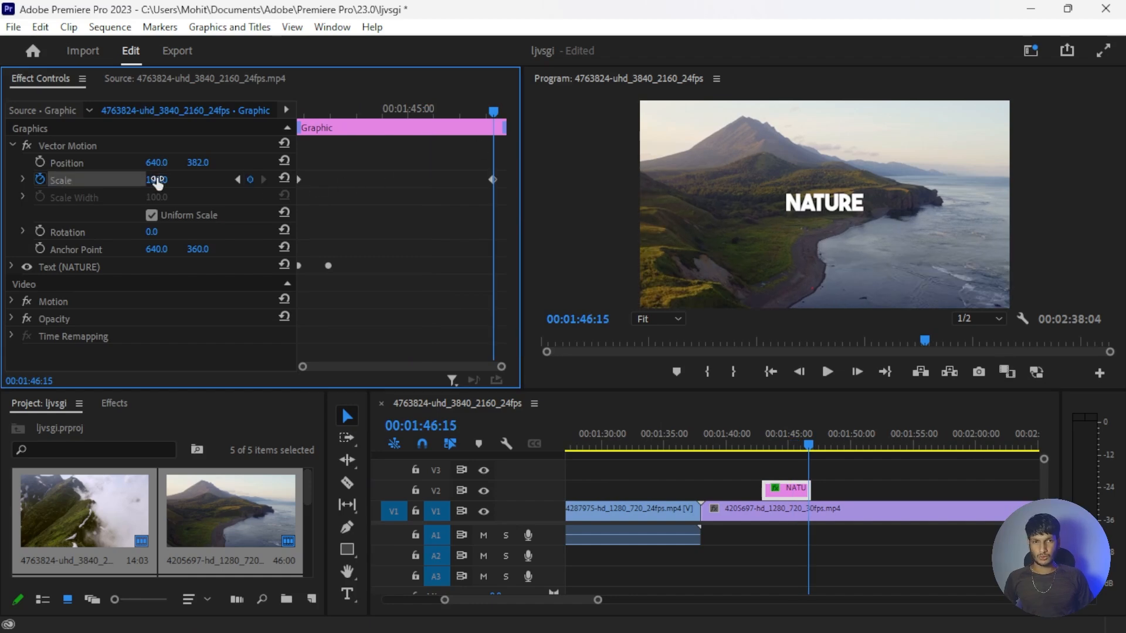
pyautogui.moveTo(157, 179); pyautogui.dragTo(189, 180)
pyautogui.click(158, 180)
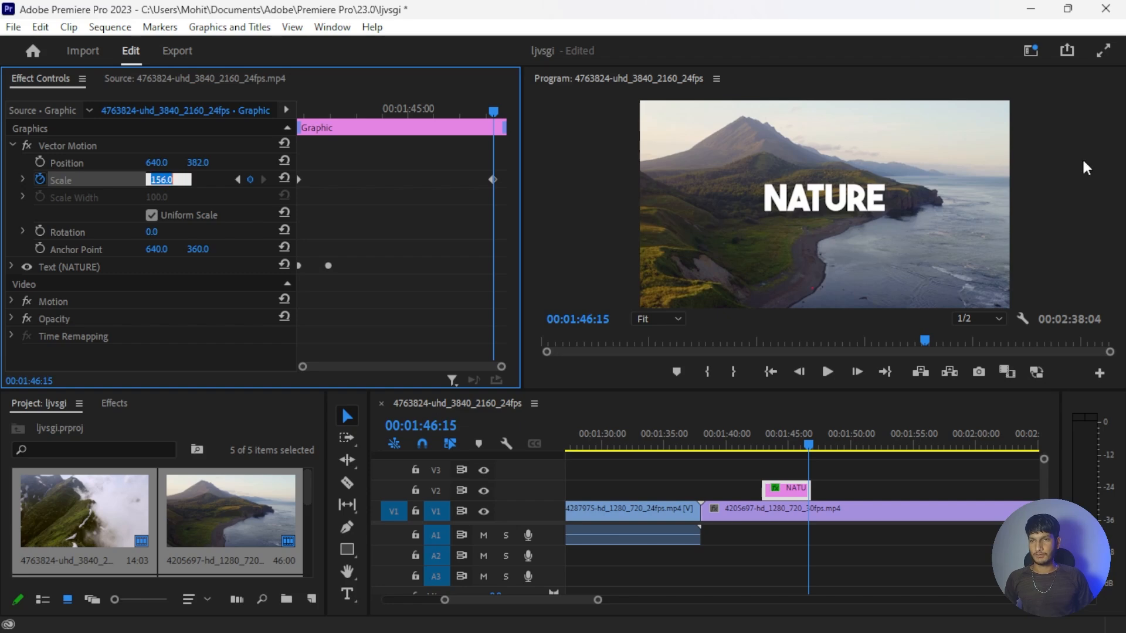
pyautogui.write('150')
pyautogui.press('Return')
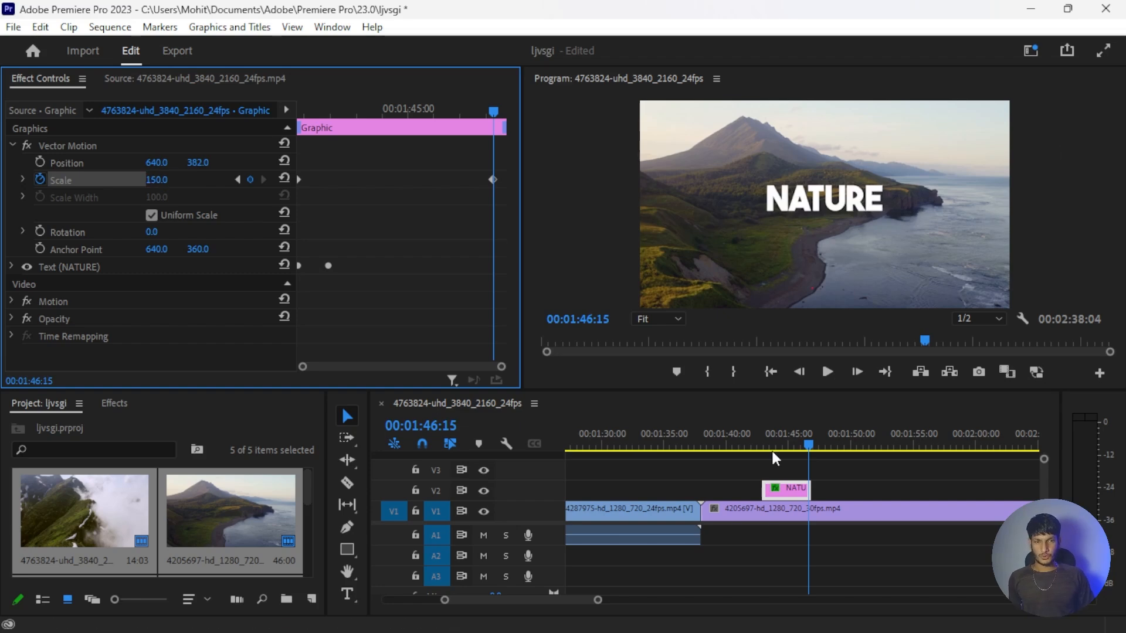
# Step: Play back the NATURE graphic from near its start to check the scale animation
pyautogui.moveTo(772, 448); pyautogui.dragTo(773, 444)
pyautogui.press('space')
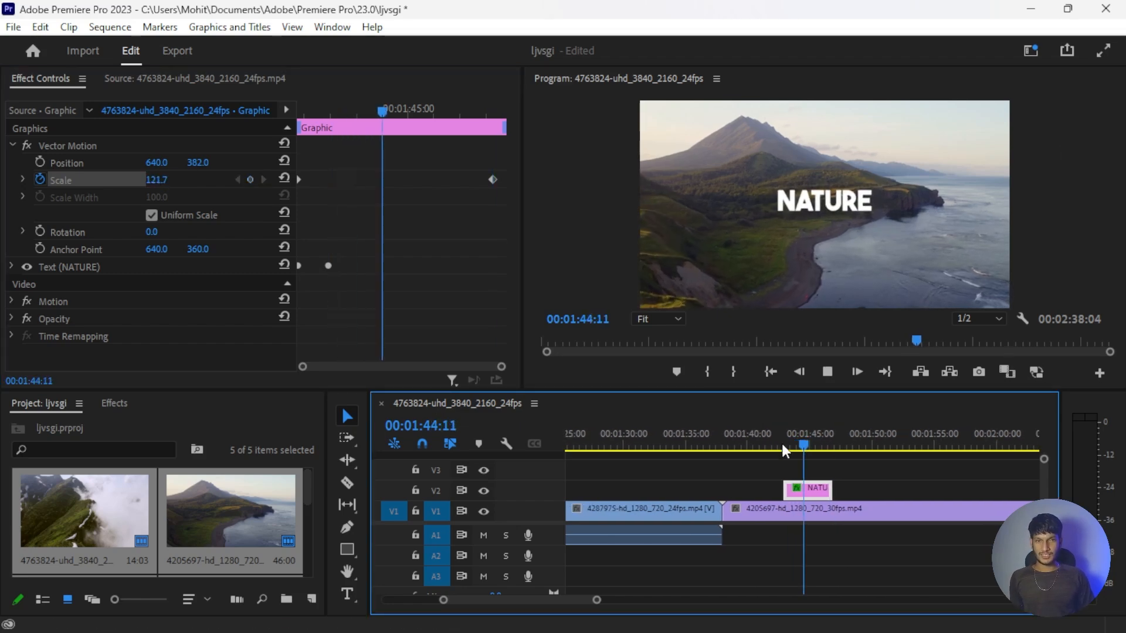
pyautogui.press('space')
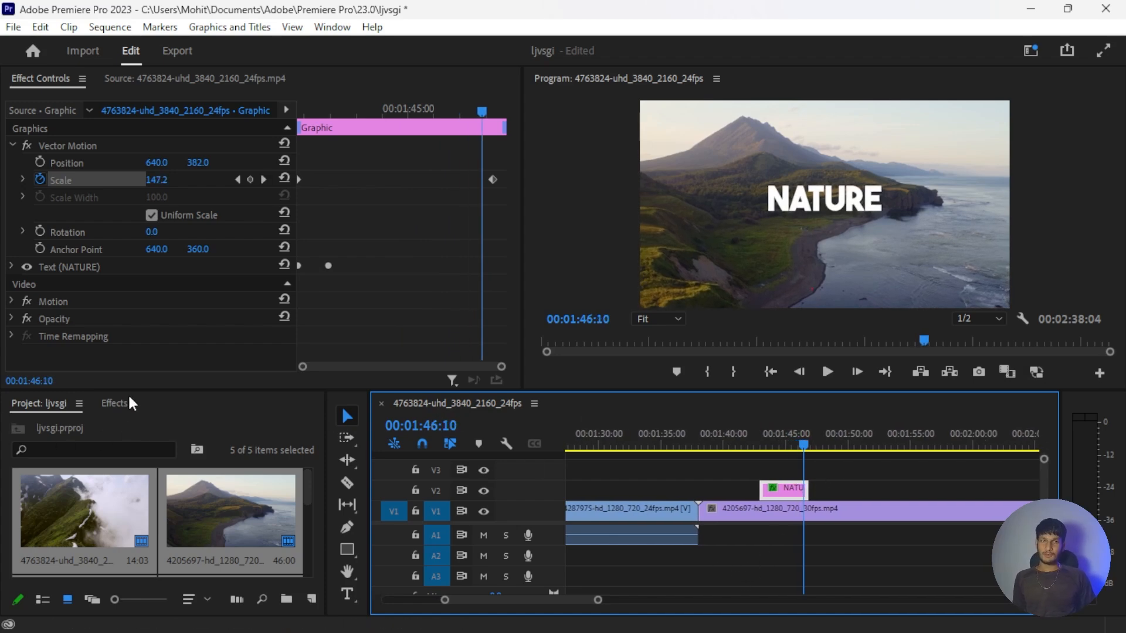
# Step: Open Lumetri Color for the 4205697 clip at 00:00:20:08 and widen the Program monitor
pyautogui.click(115, 403)
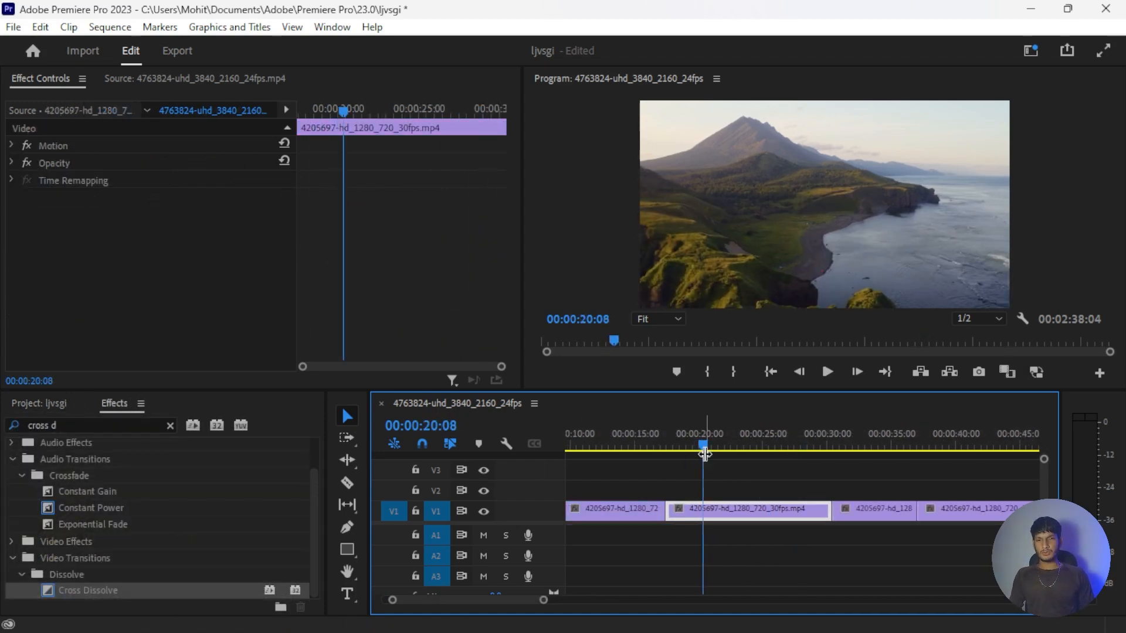
pyautogui.click(331, 27)
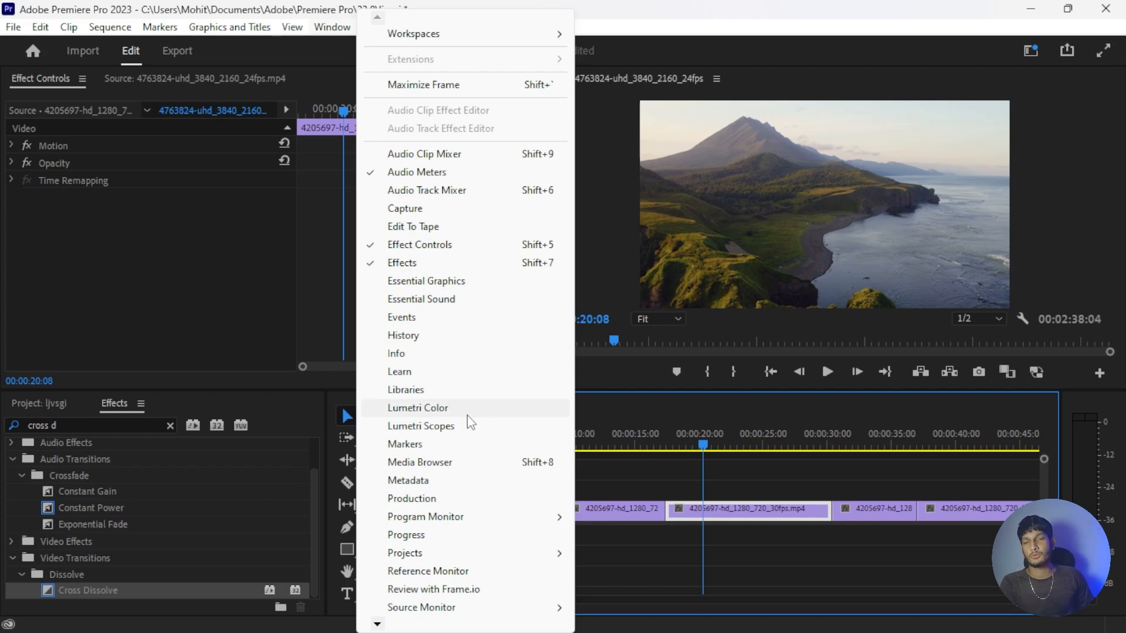
pyautogui.click(434, 408)
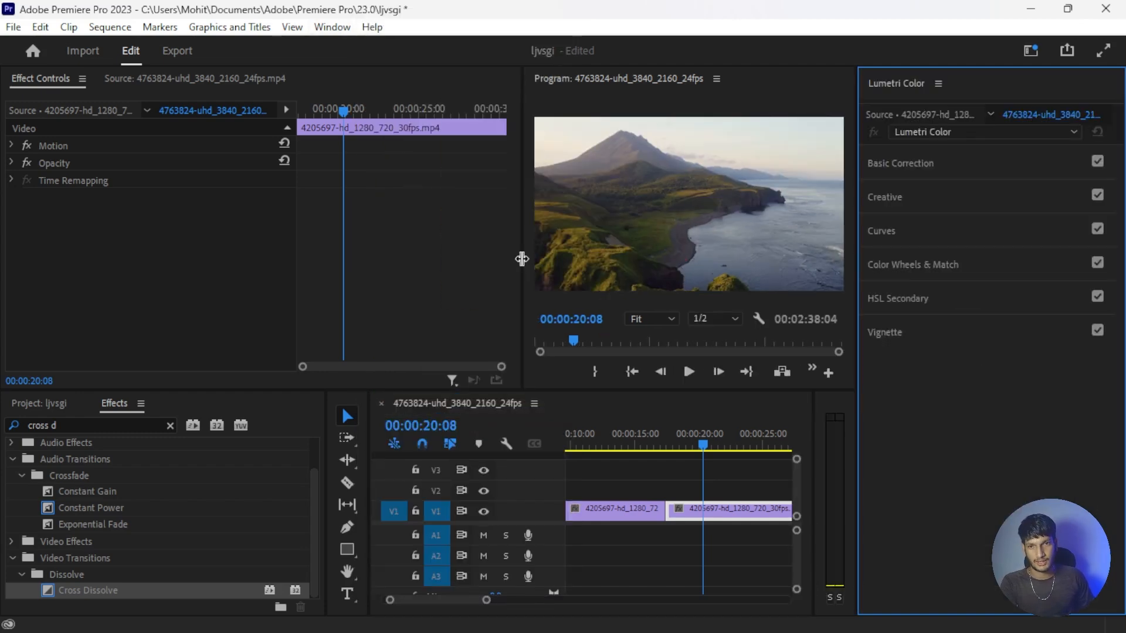
pyautogui.moveTo(521, 259); pyautogui.dragTo(329, 267)
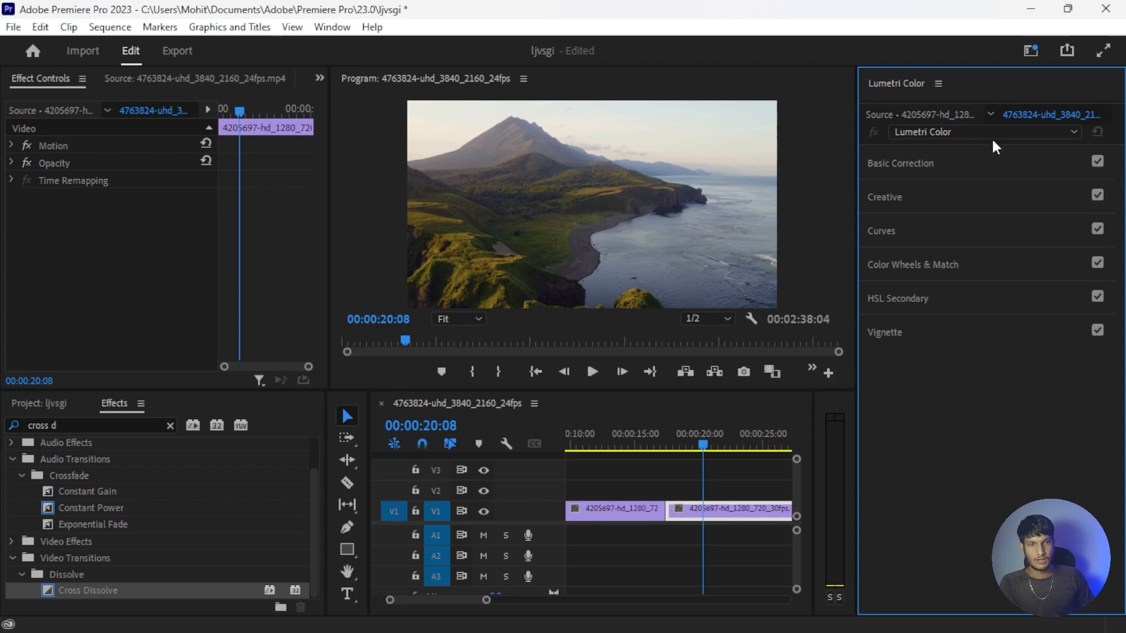
# Step: Try a different Basic Correction Temperature on the selected 4205697 clip and return it to 0.0
pyautogui.click(1055, 166)
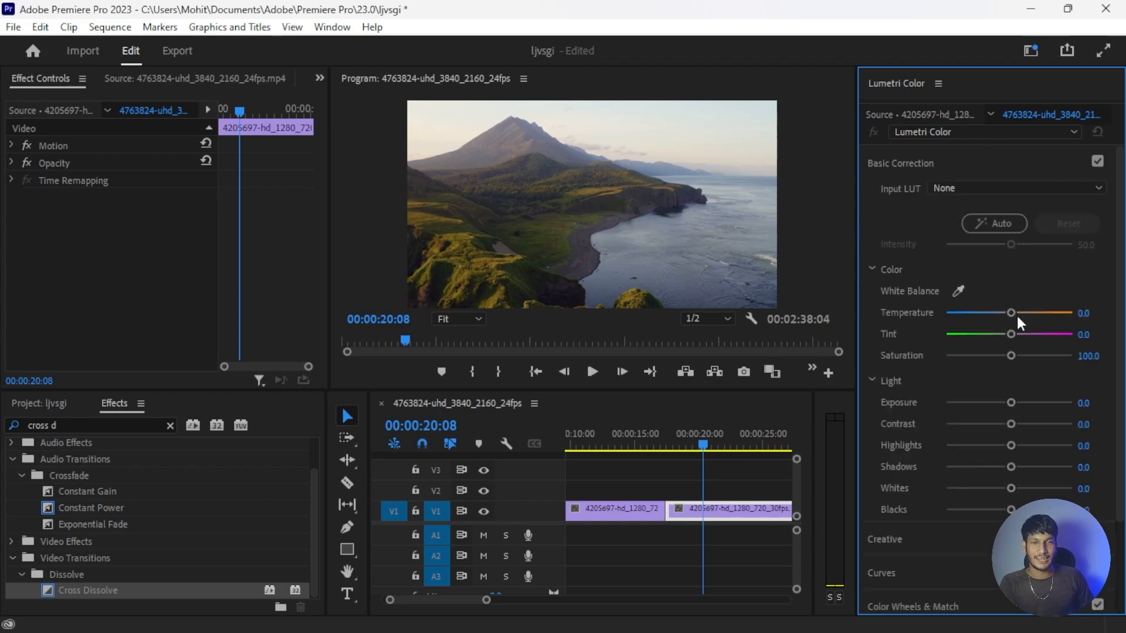
pyautogui.moveTo(1011, 313); pyautogui.dragTo(1026, 344)
pyautogui.click(1091, 311)
pyautogui.press('Return')
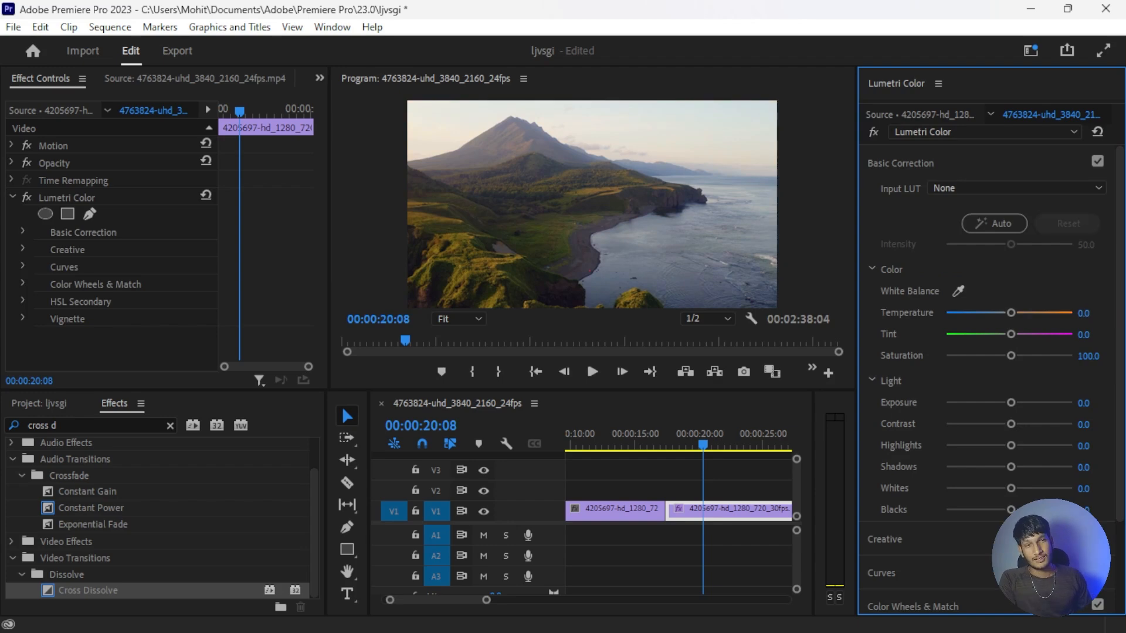
# Step: Collapse the Basic Correction settings and close Lumetri Color
pyautogui.click(1002, 160)
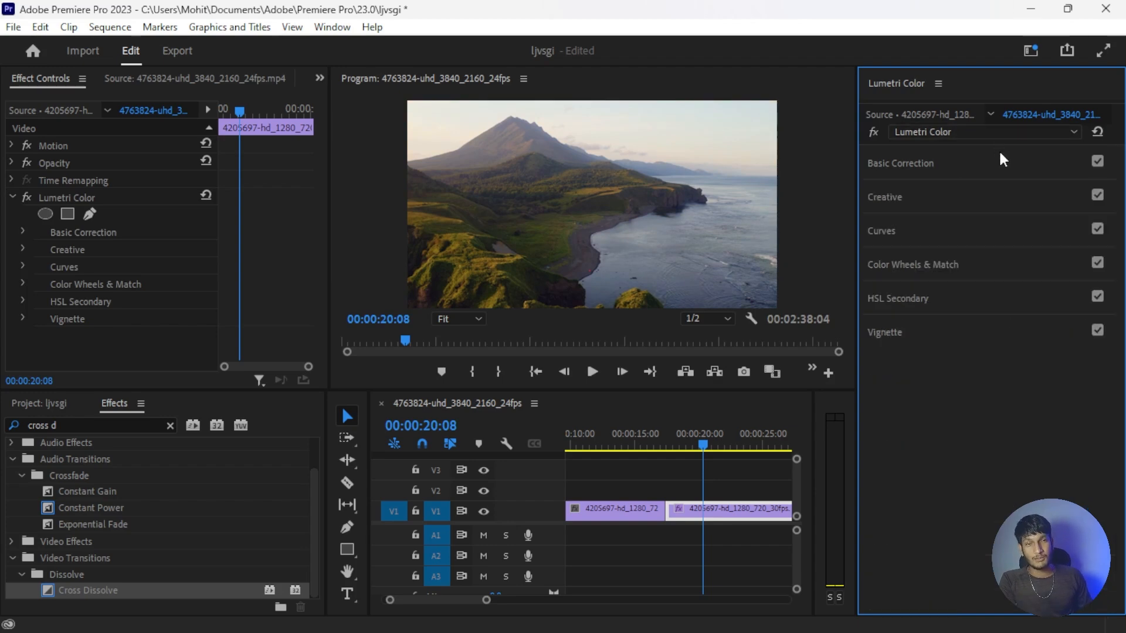
pyautogui.click(939, 83)
pyautogui.click(883, 93)
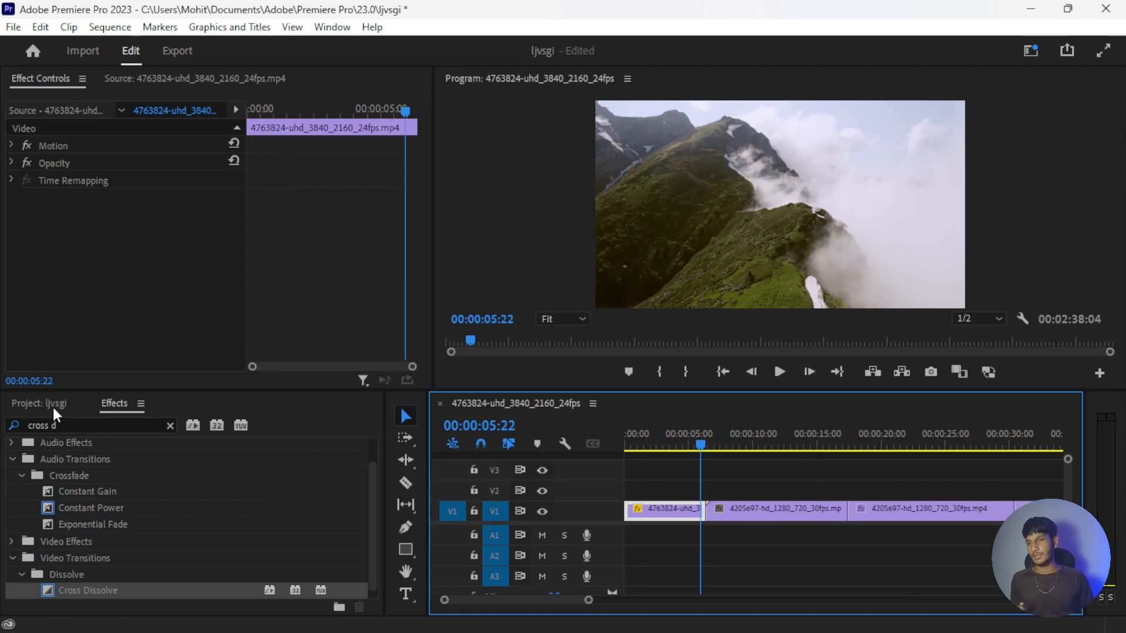
# Step: Import the "G Shit (Full Video) Sidhu Moose Wala" MP3 from Downloads and place it on track A1 at the start of the sequence
pyautogui.click(36, 404)
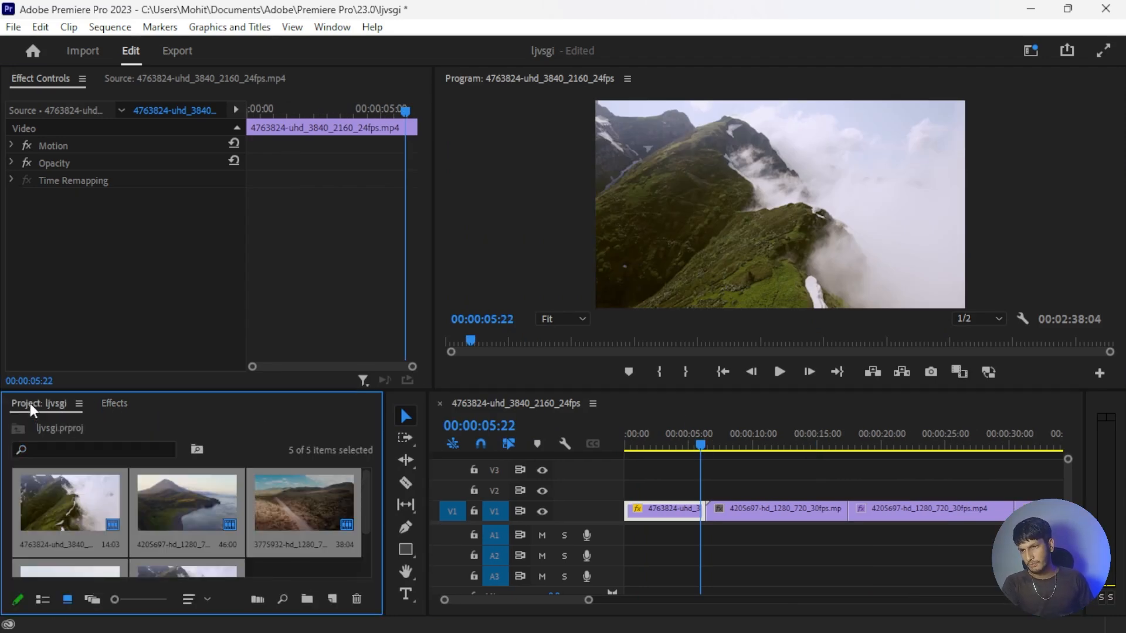
pyautogui.click(113, 403)
pyautogui.click(66, 403)
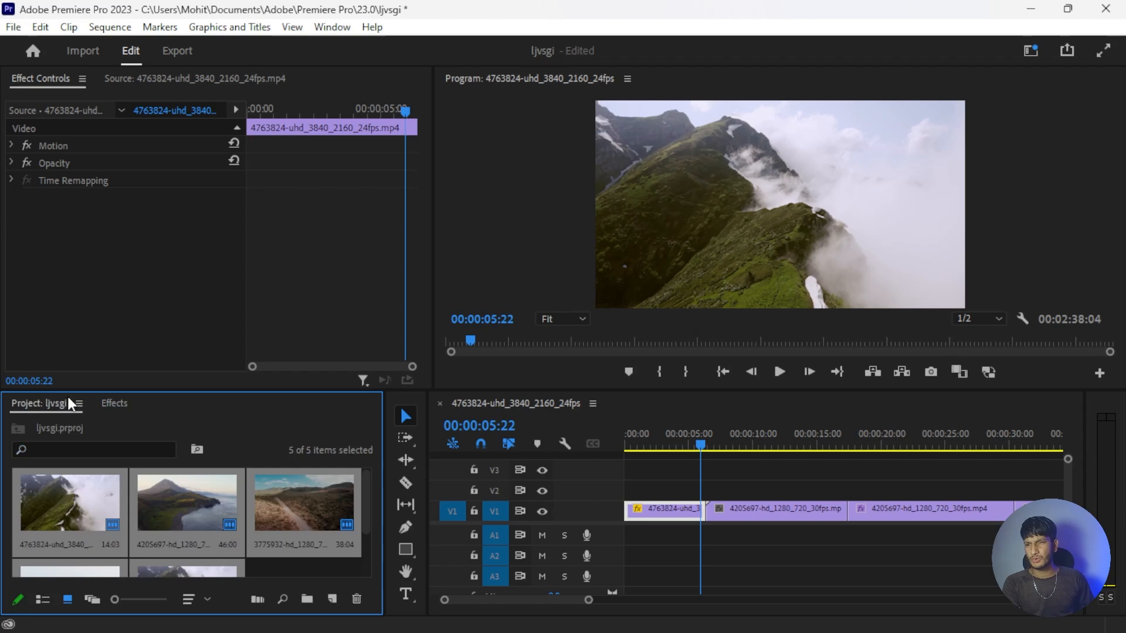
pyautogui.click(113, 403)
pyautogui.hotkey('ctrl', 'i')
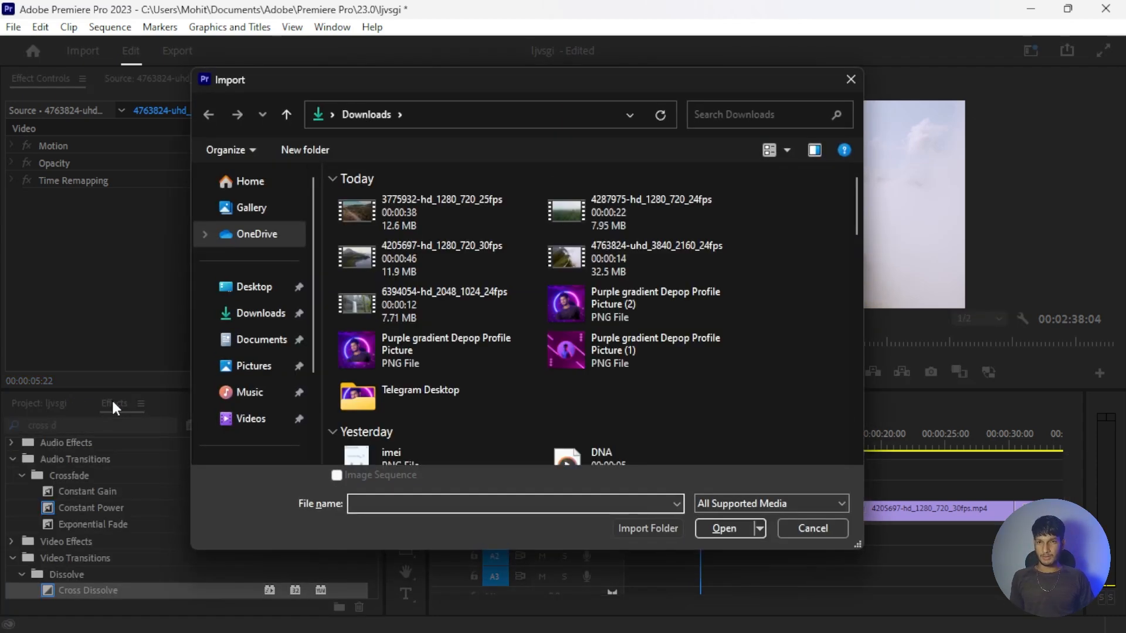
pyautogui.scroll(-5, 519, 346)
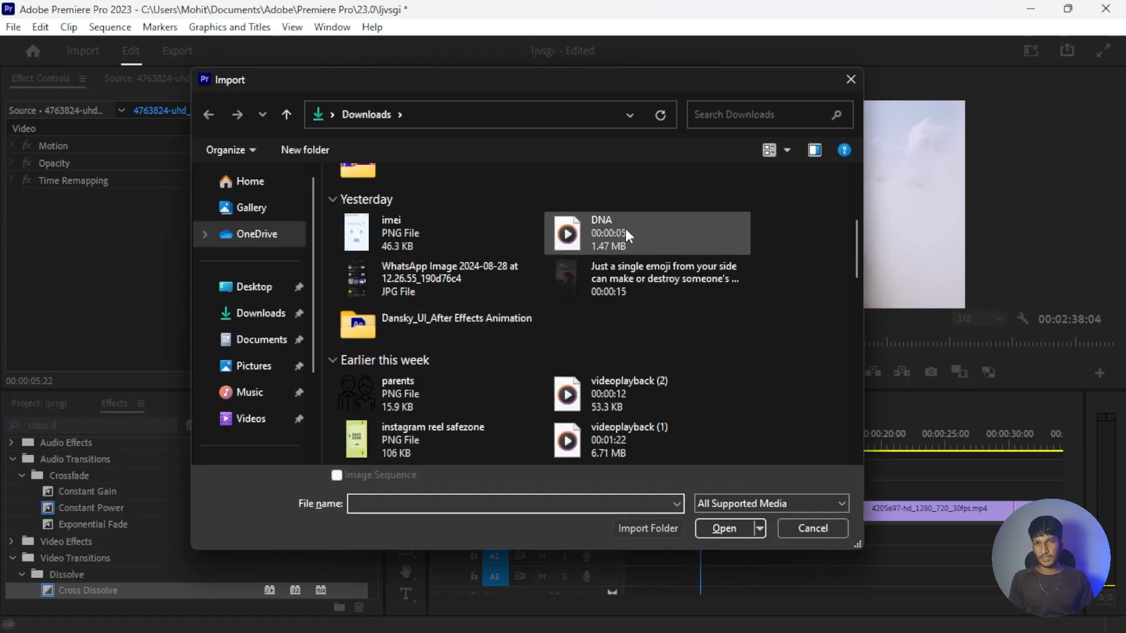
pyautogui.scroll(-5, 656, 322)
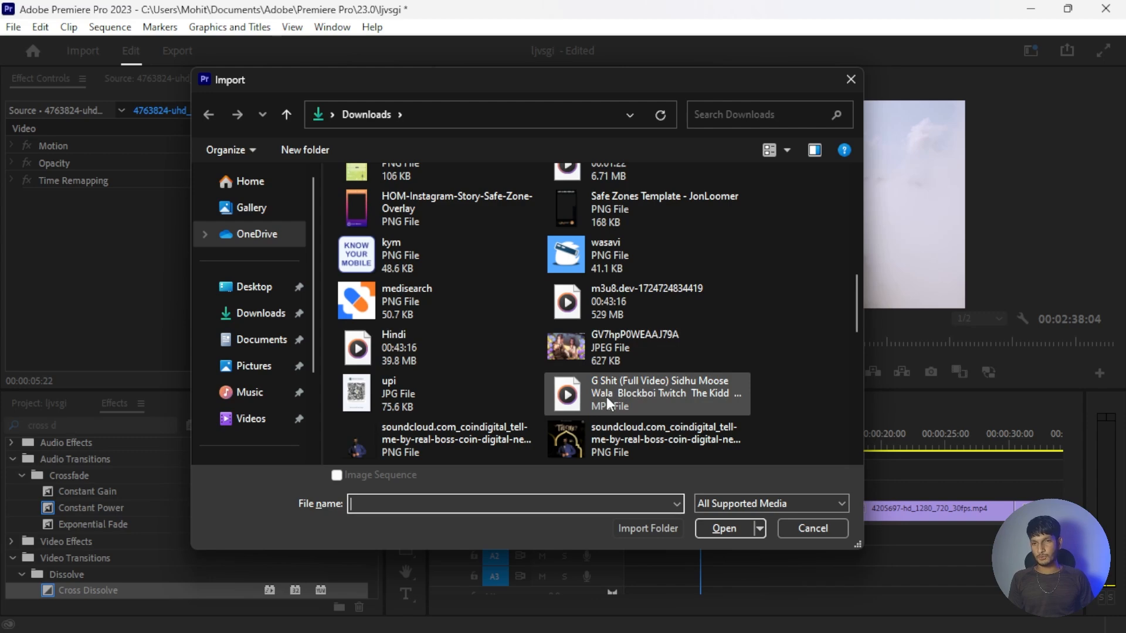
pyautogui.doubleClick(606, 396)
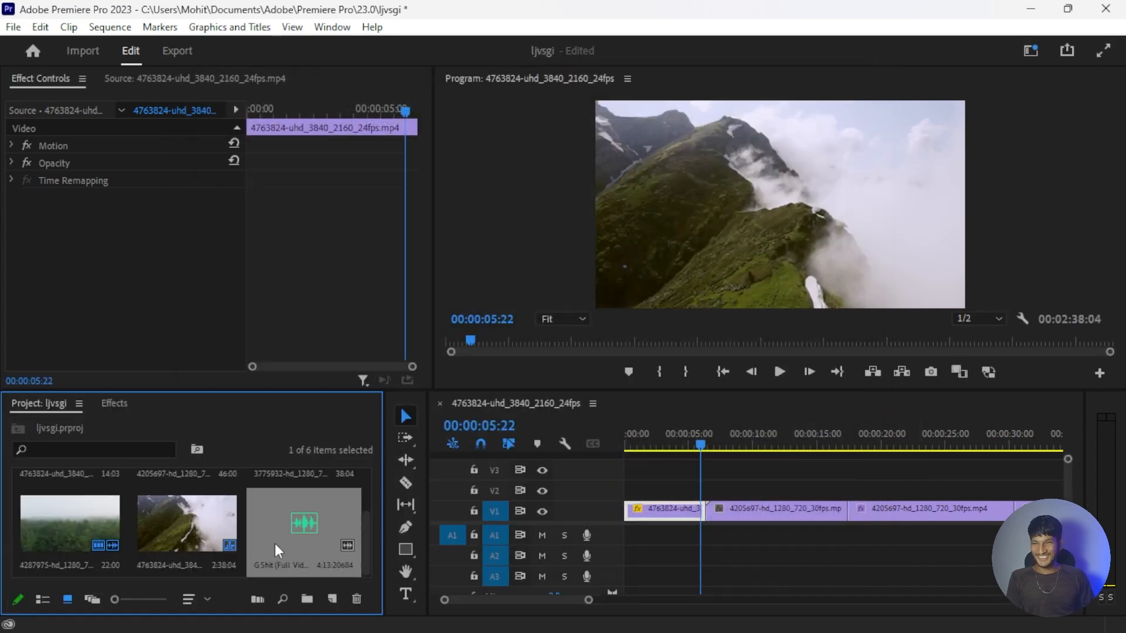
pyautogui.moveTo(274, 528)
pyautogui.mouseDown()
pyautogui.moveTo(586, 545)
pyautogui.moveTo(708, 535)
pyautogui.moveTo(636, 536)
pyautogui.mouseUp()
pyautogui.moveTo(664, 479); pyautogui.dragTo(749, 554)
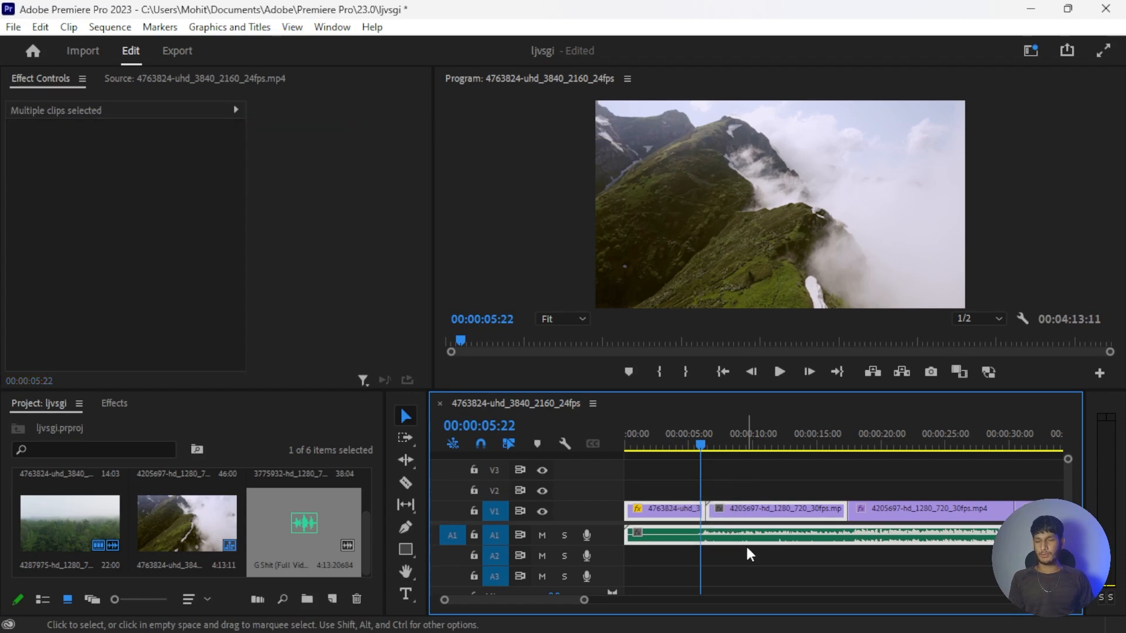
# Step: Play back the sequence from 00:00:06:15 and from further along to hear the added music
pyautogui.click(709, 448)
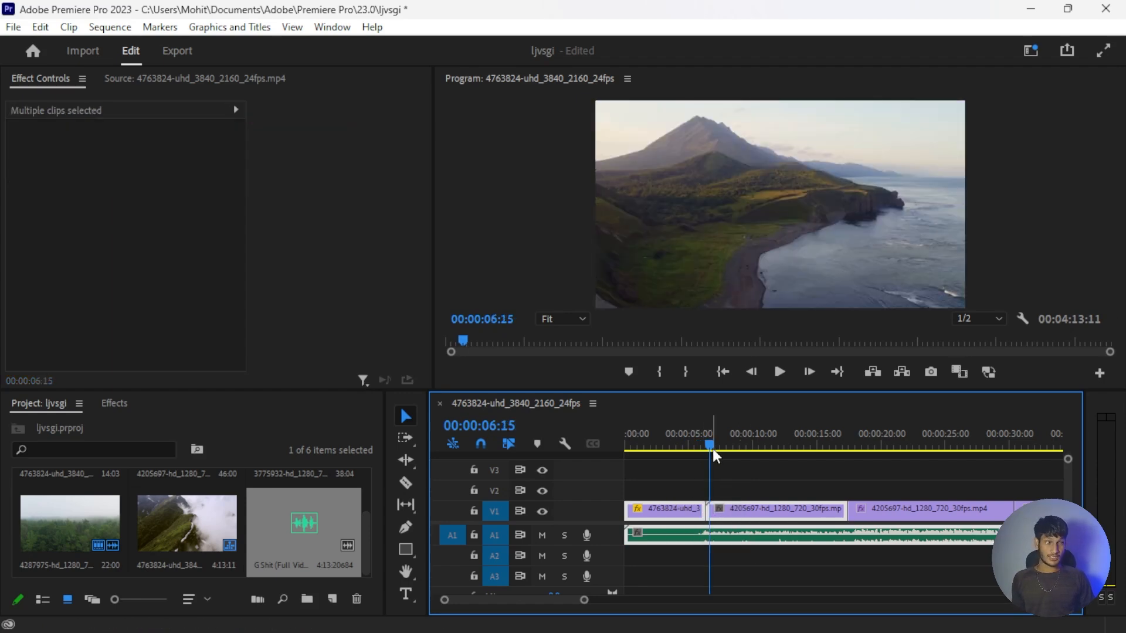
pyautogui.press('space')
pyautogui.press('space')
pyautogui.scroll(-3, 756, 531)
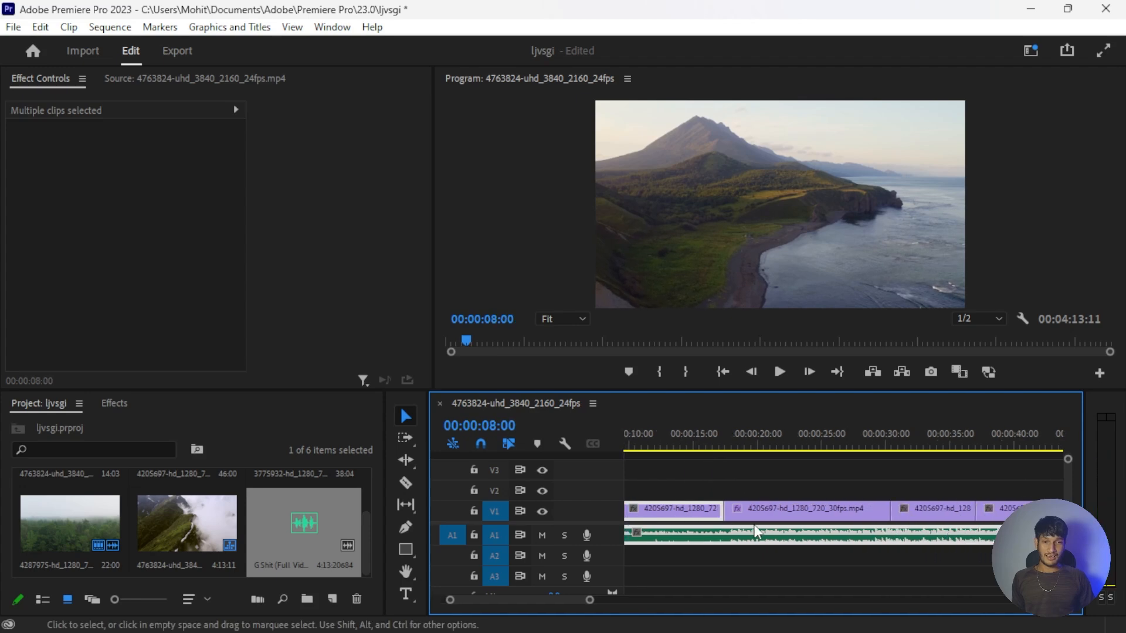
pyautogui.scroll(-1, 756, 530)
pyautogui.click(816, 443)
pyautogui.press('space')
pyautogui.scroll(1, 818, 440)
pyautogui.press('space')
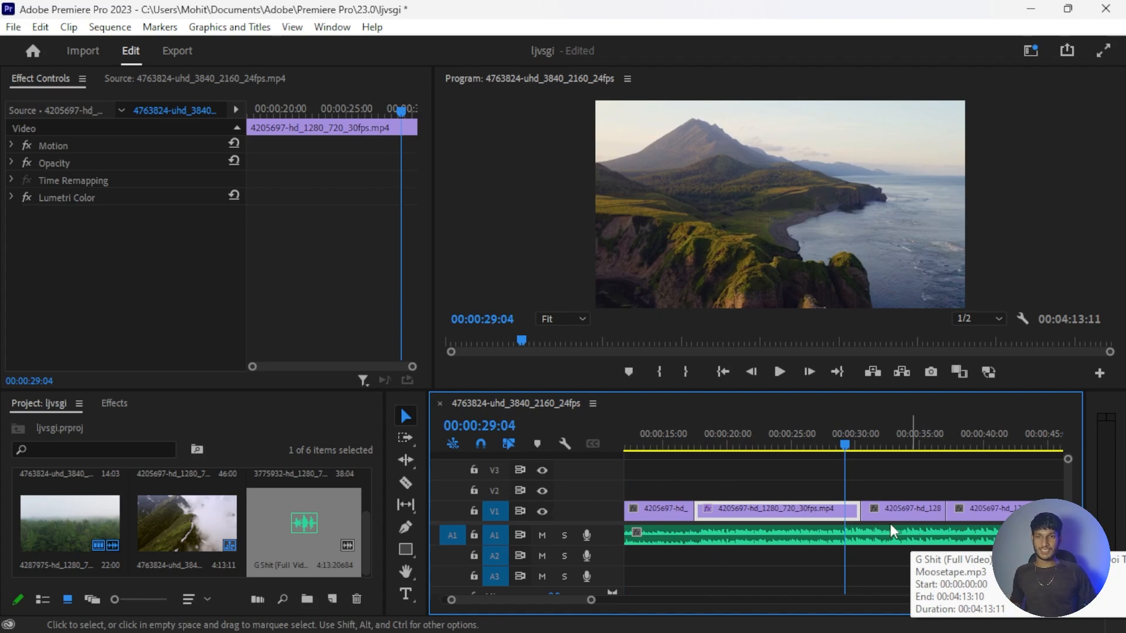
# Step: Adjust the audio gain of the A1 music clip by -8 dB and play it back from 00:00:29:04
pyautogui.click(821, 552)
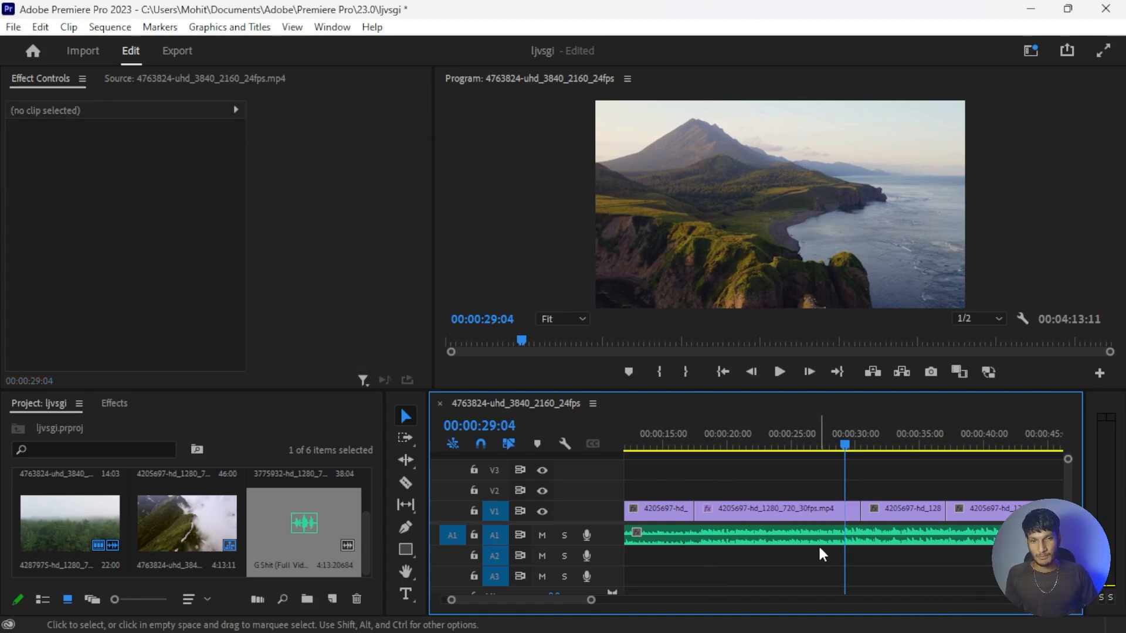
pyautogui.click(821, 539)
pyautogui.rightClick(819, 539)
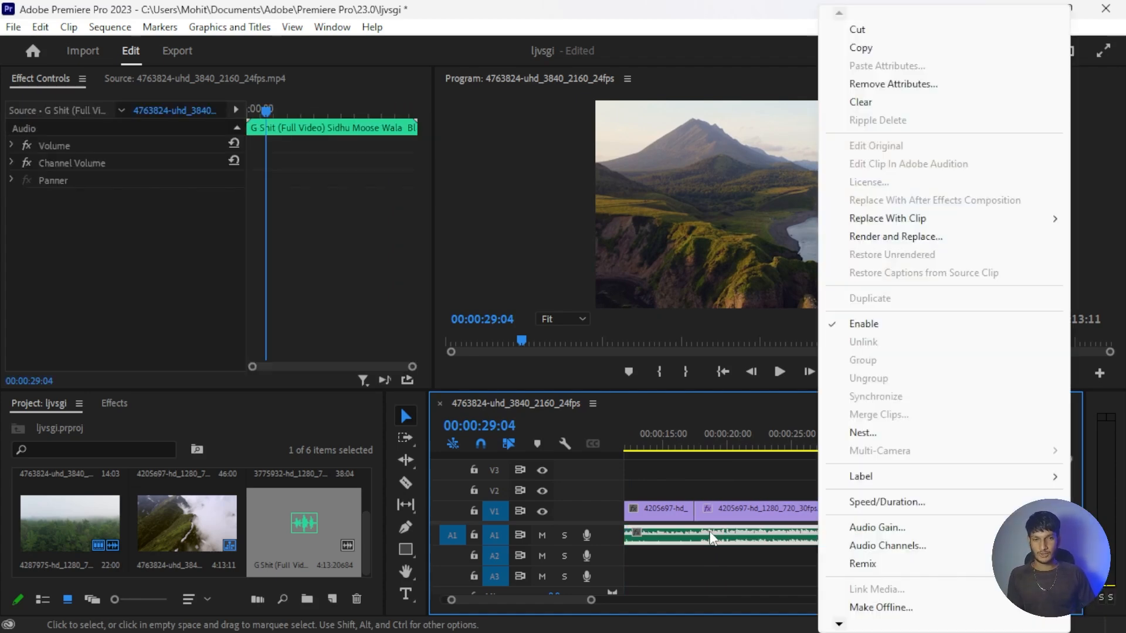
pyautogui.click(914, 528)
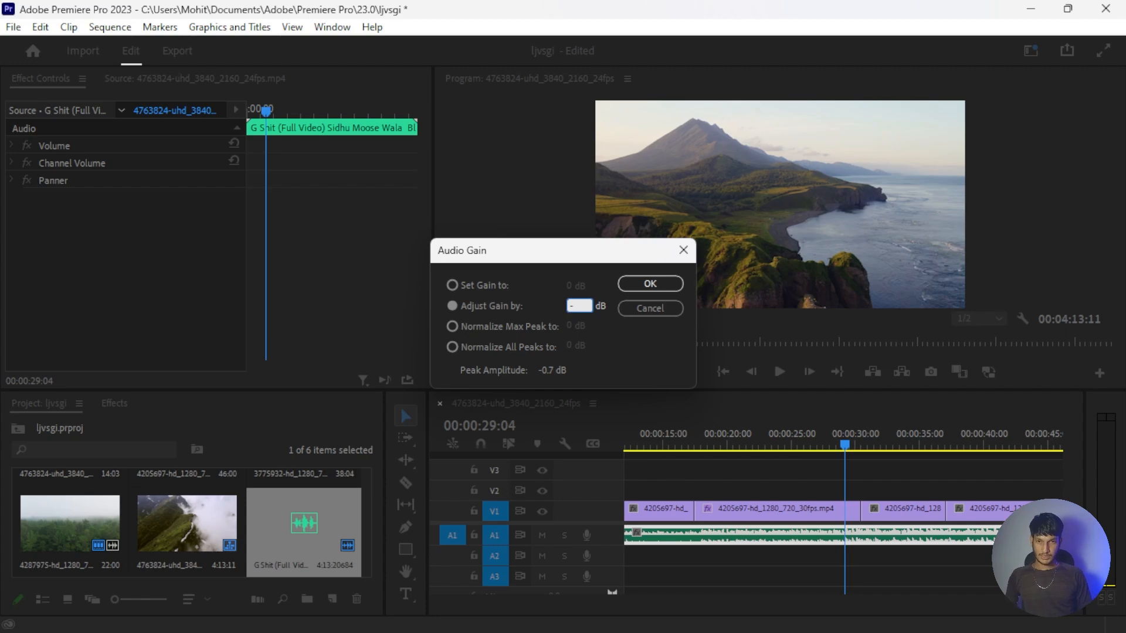
pyautogui.press('Return')
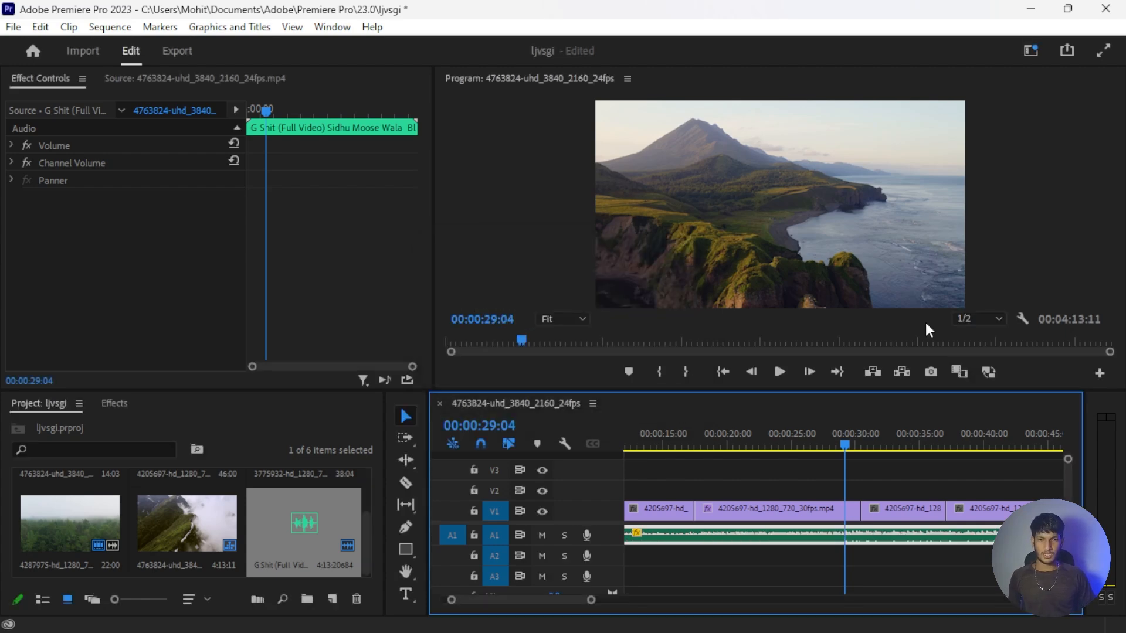
pyautogui.press('space')
pyautogui.press('space')
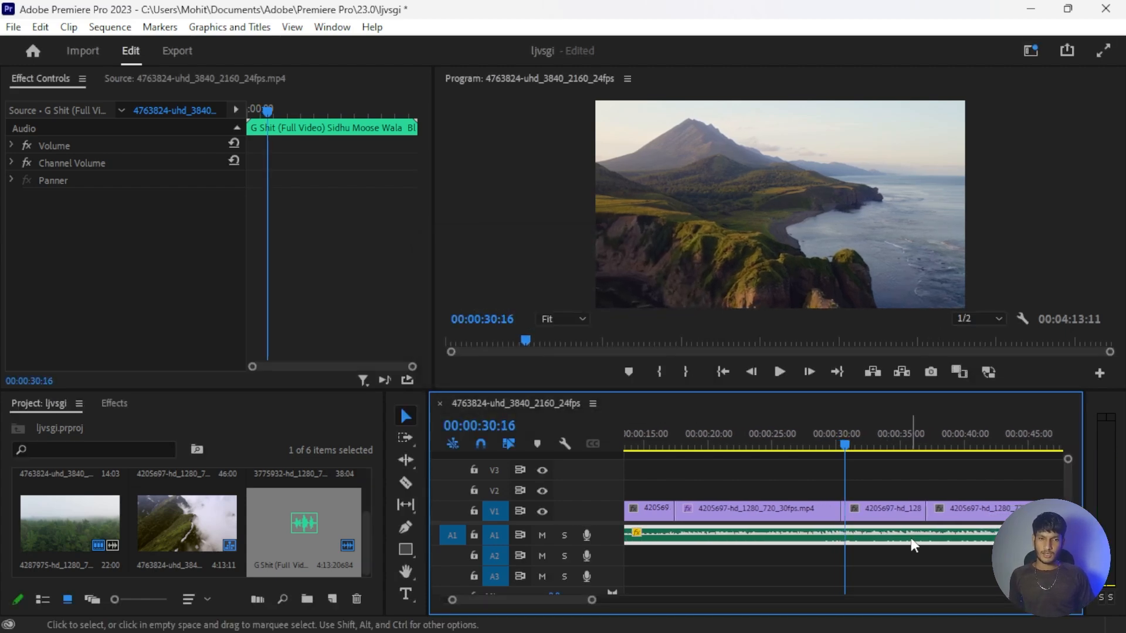
# Step: Adjust the music clip's audio gain by a further -6 dB and play it back from 00:00:30:16
pyautogui.rightClick(910, 537)
pyautogui.click(975, 526)
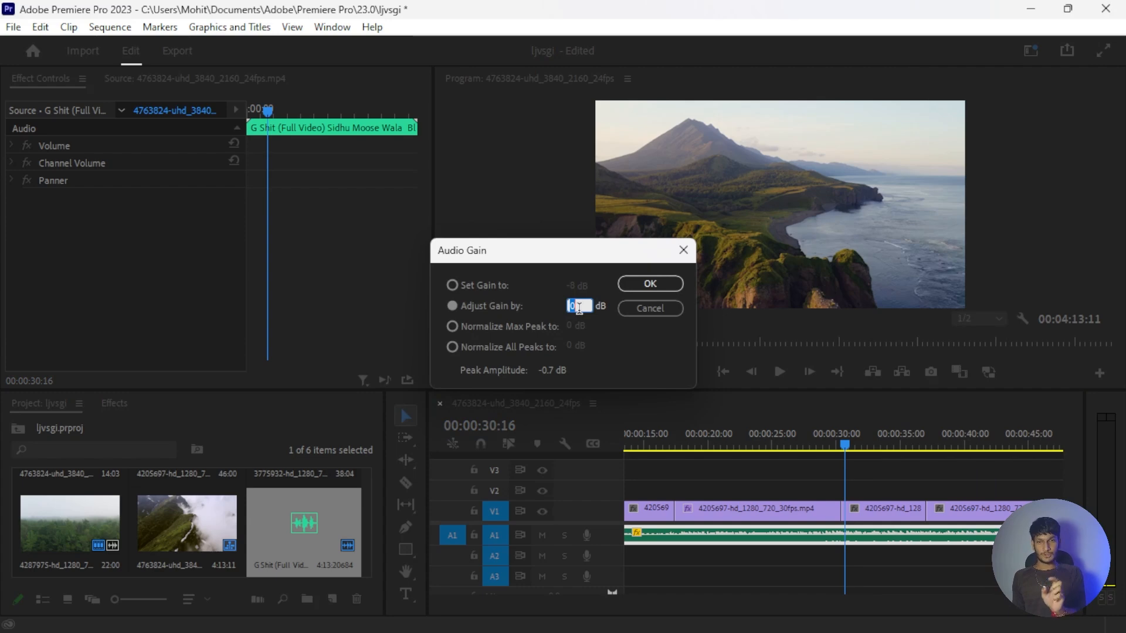
pyautogui.write('-6')
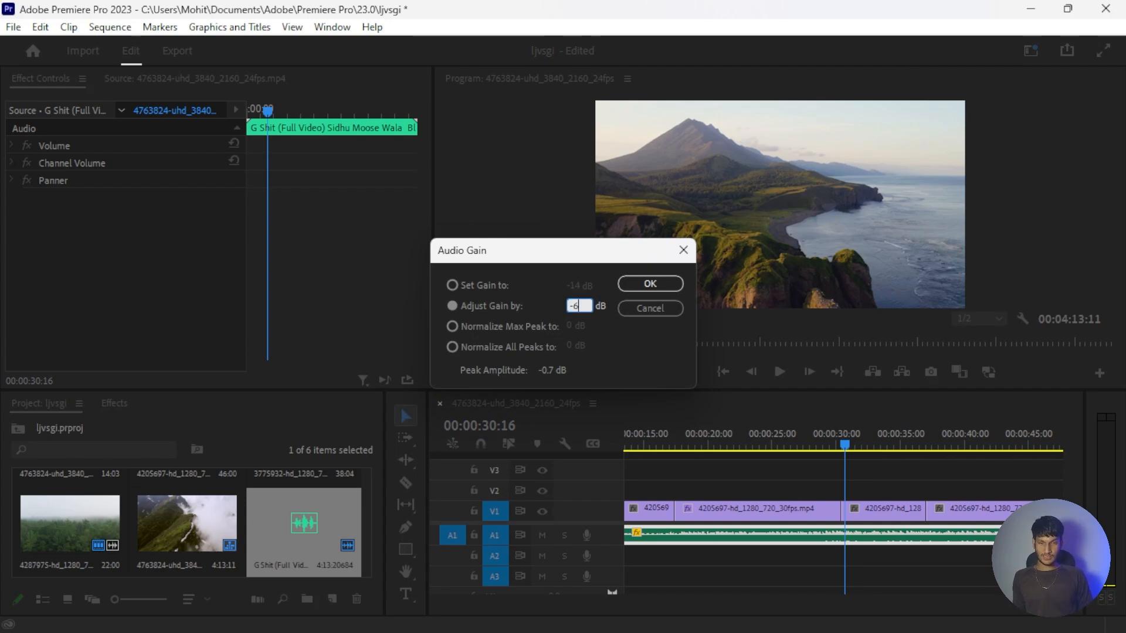
pyautogui.press('Return')
pyautogui.press('space')
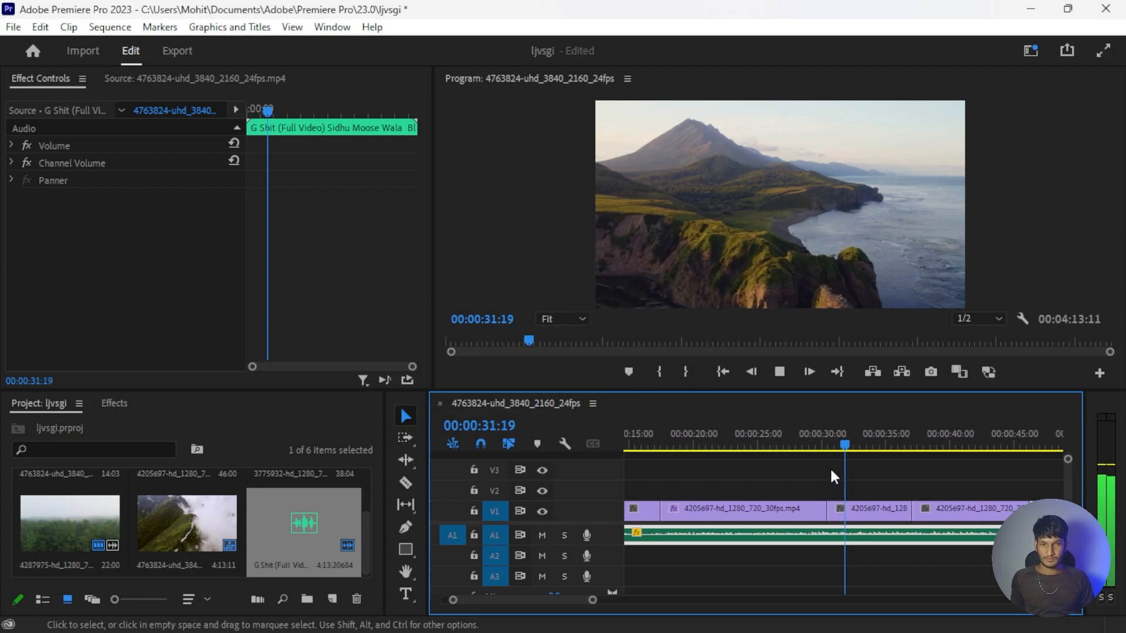
pyautogui.press('space')
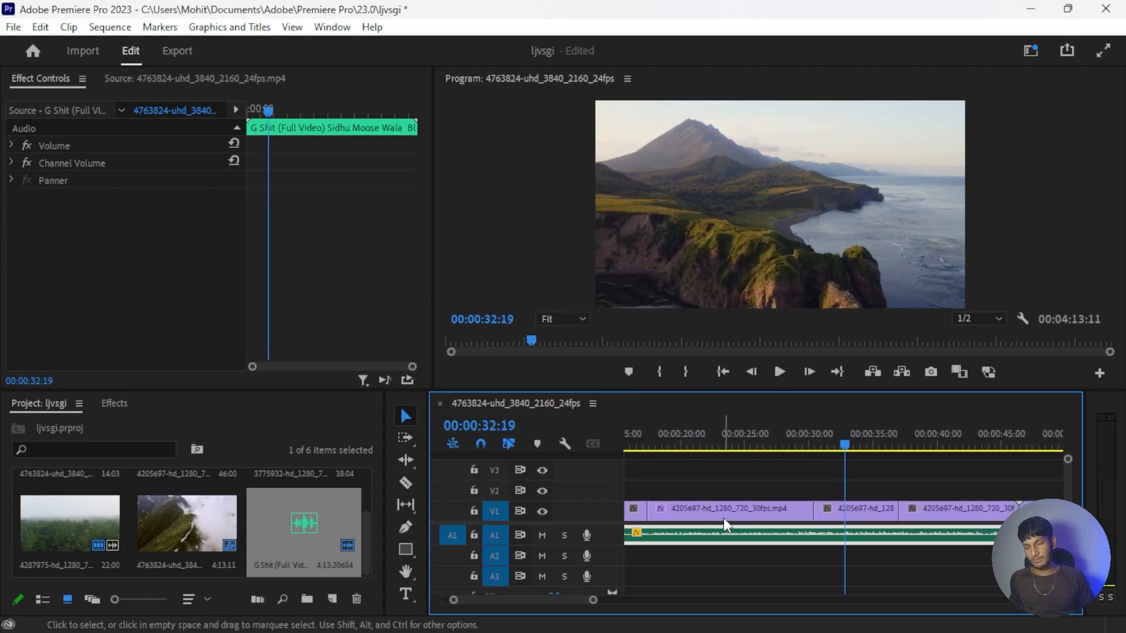
# Step: Set the music clip's Volume Level to -18.5 dB at 00:00:23:02, play it, and change the Level to -9.8 dB slightly further on
pyautogui.moveTo(722, 451)
pyautogui.mouseDown()
pyautogui.moveTo(733, 449)
pyautogui.moveTo(719, 449)
pyautogui.mouseUp()
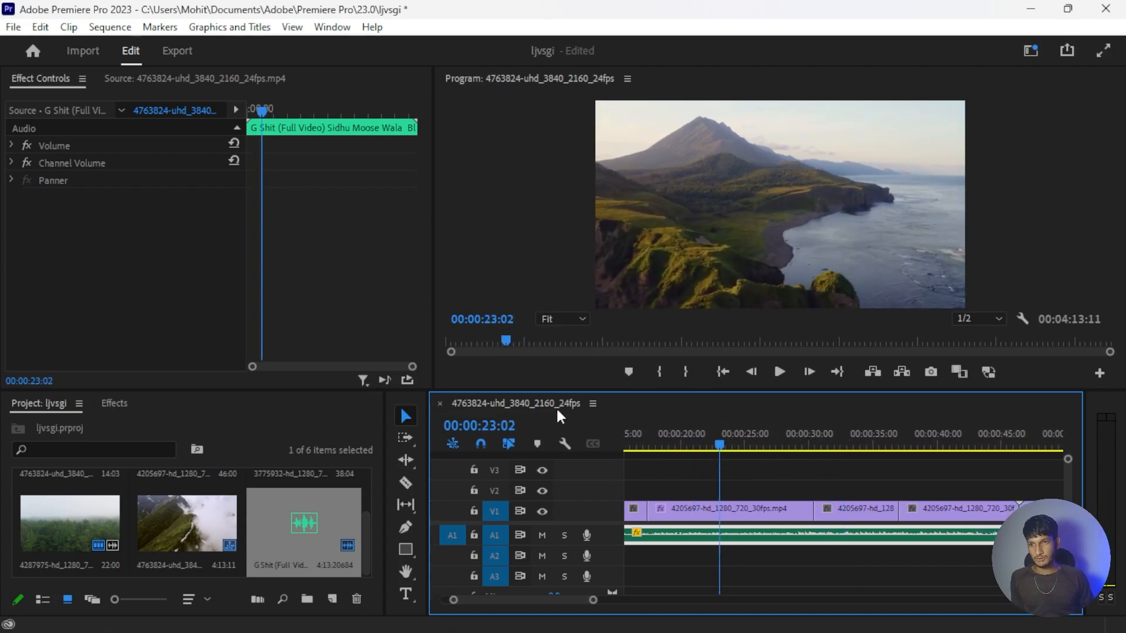
pyautogui.click(11, 146)
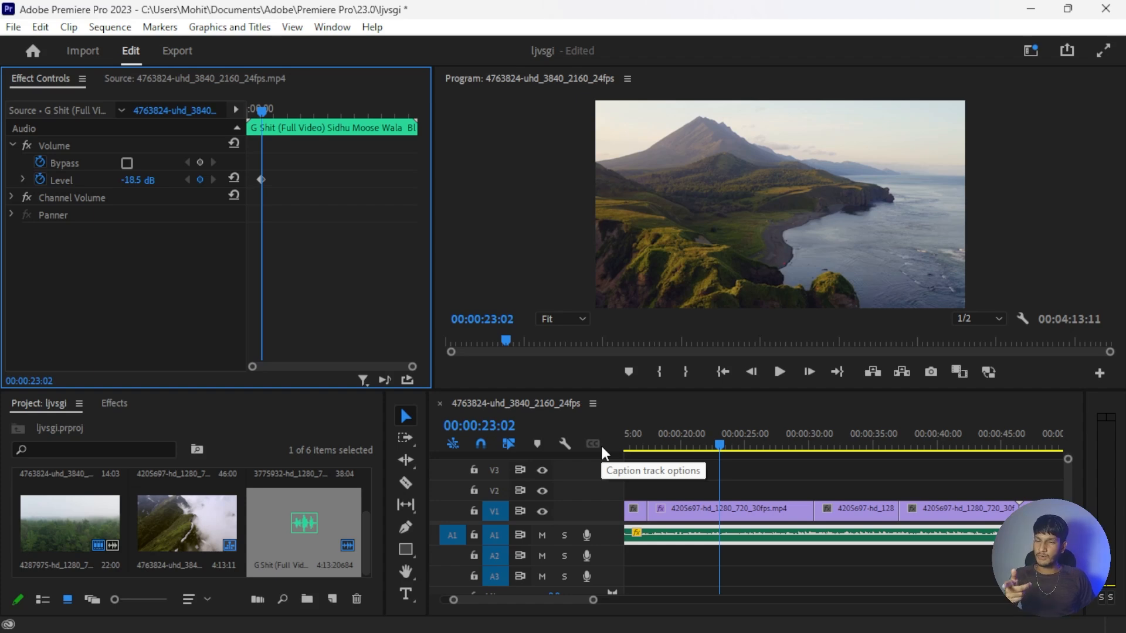
pyautogui.press('space')
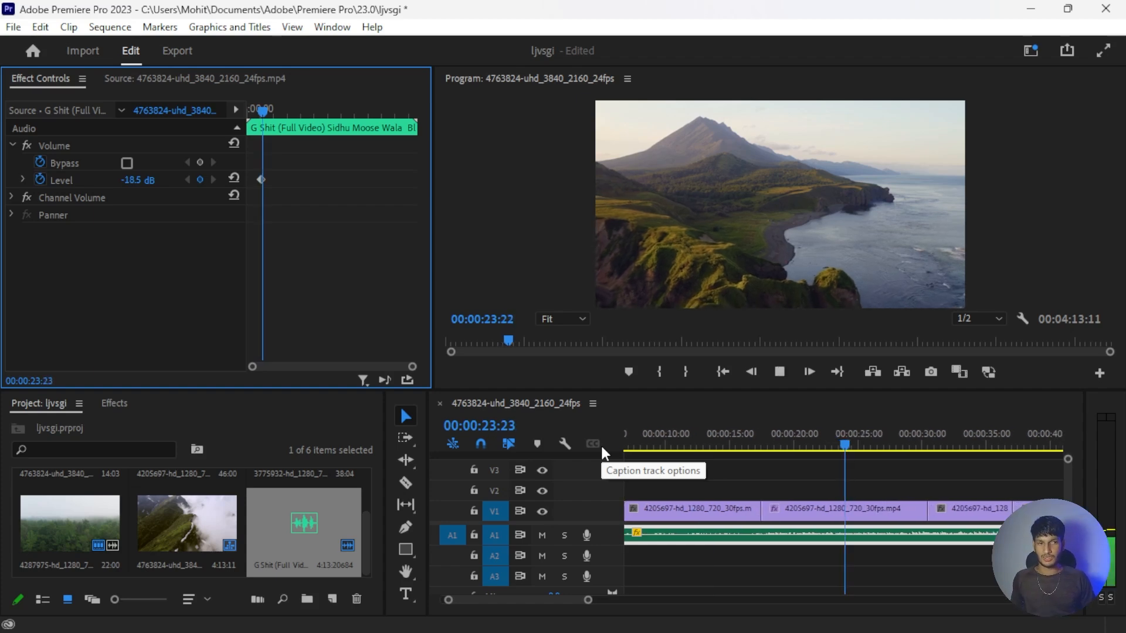
pyautogui.moveTo(138, 180); pyautogui.dragTo(140, 184)
pyautogui.click(837, 451)
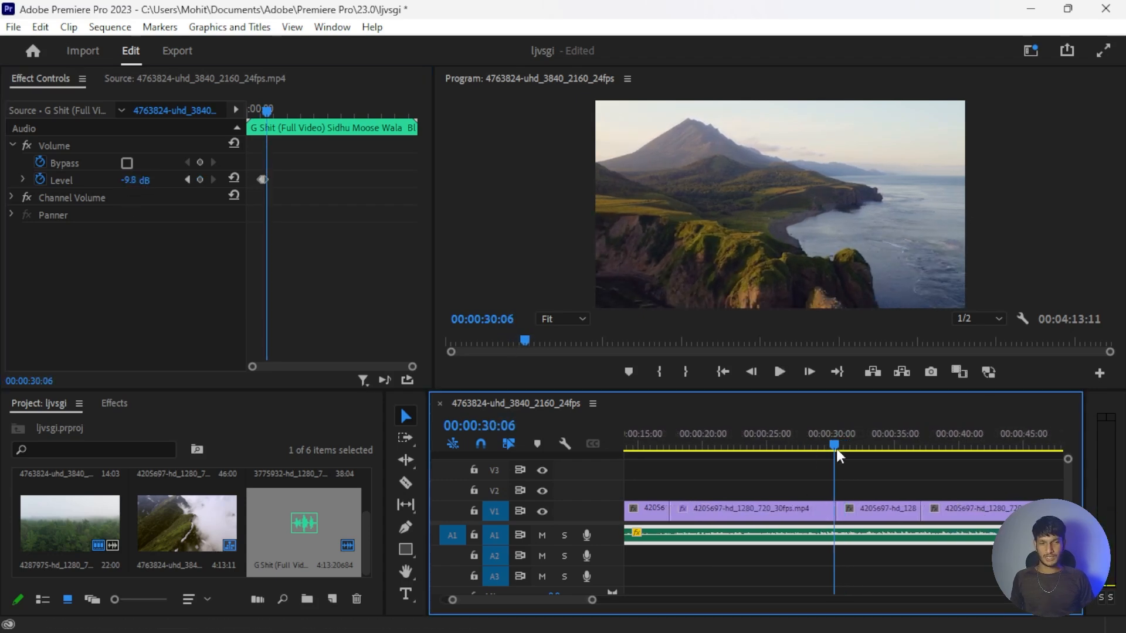
pyautogui.click(762, 510)
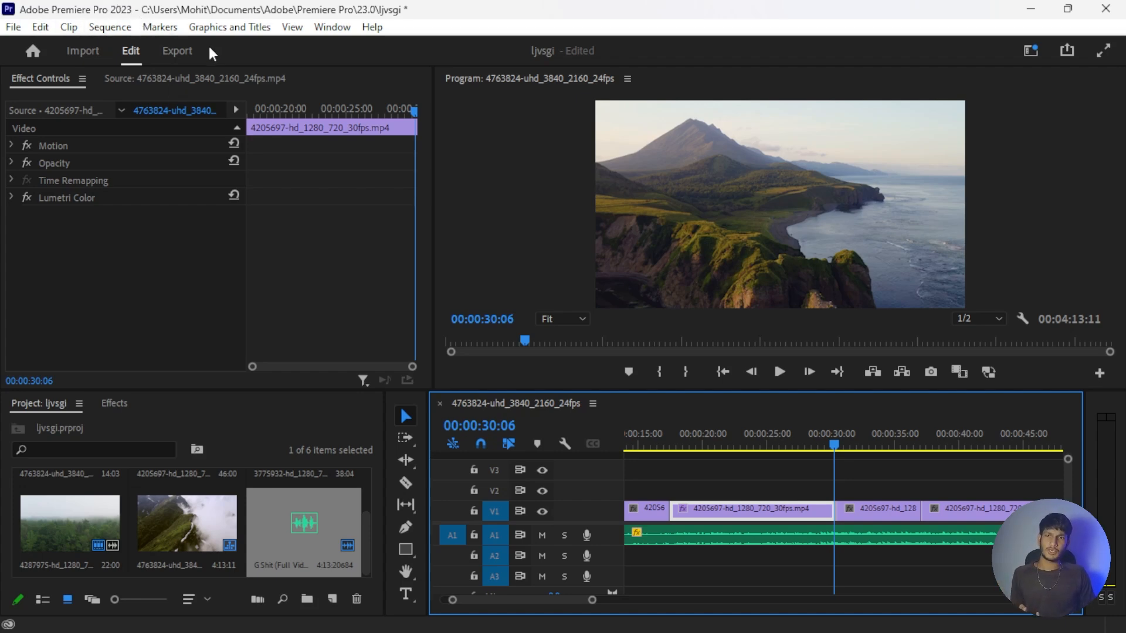
pyautogui.click(68, 27)
pyautogui.moveTo(14, 31)
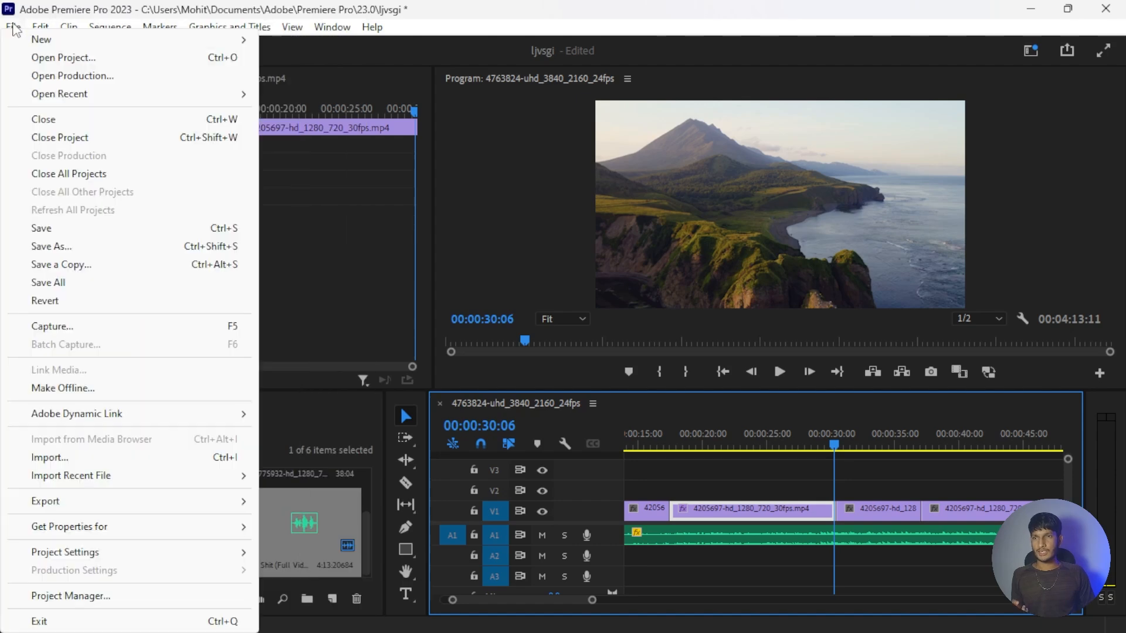
pyautogui.moveTo(101, 510)
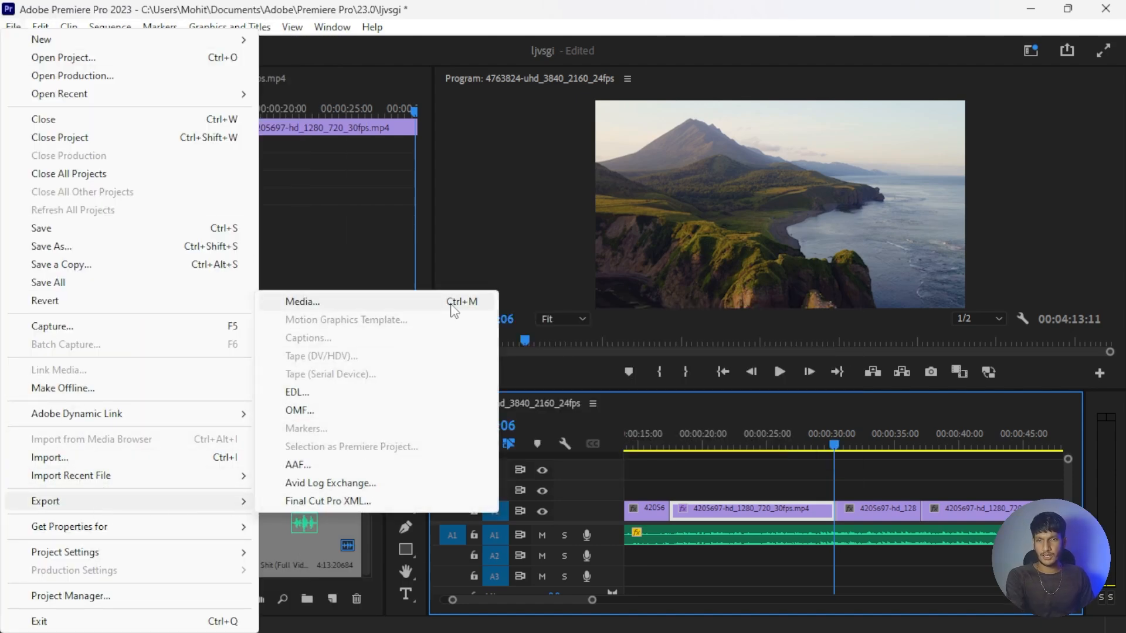
pyautogui.click(359, 40)
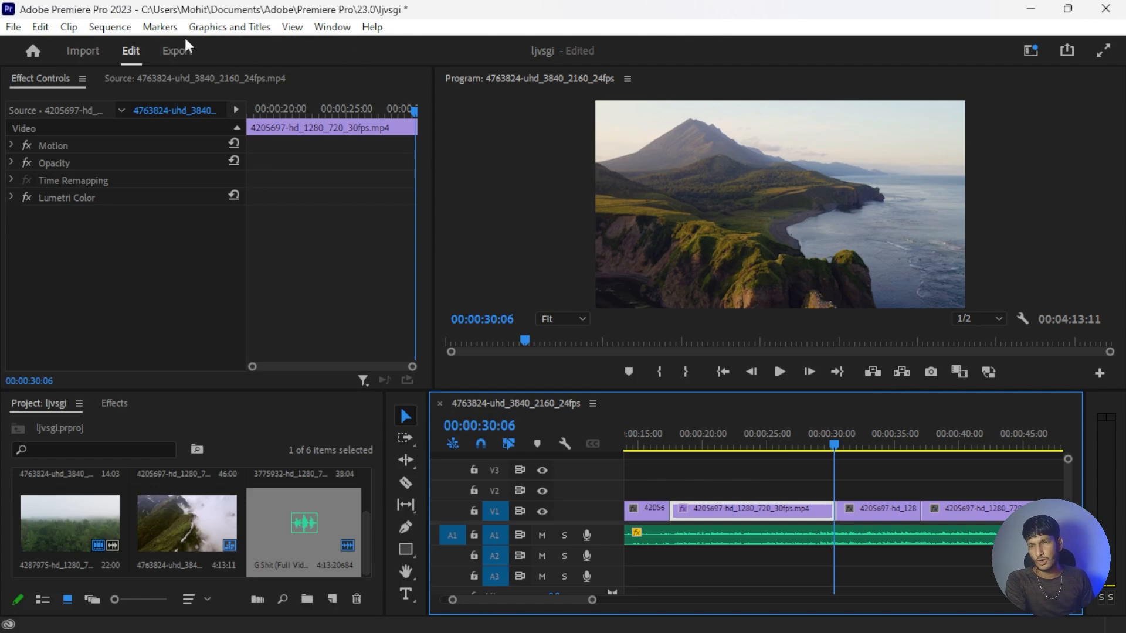
# Step: Open the export settings, name the output file tyiojhgs.mp4 and save it in D:\Output\Premiere Pro
pyautogui.click(176, 51)
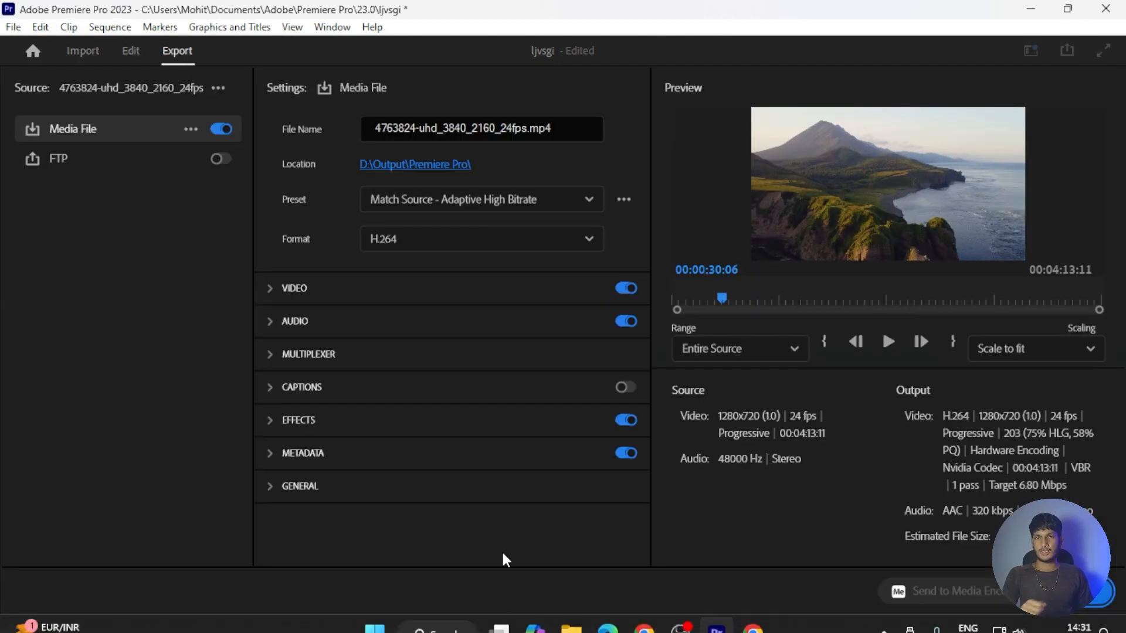
pyautogui.moveTo(522, 128); pyautogui.dragTo(343, 152)
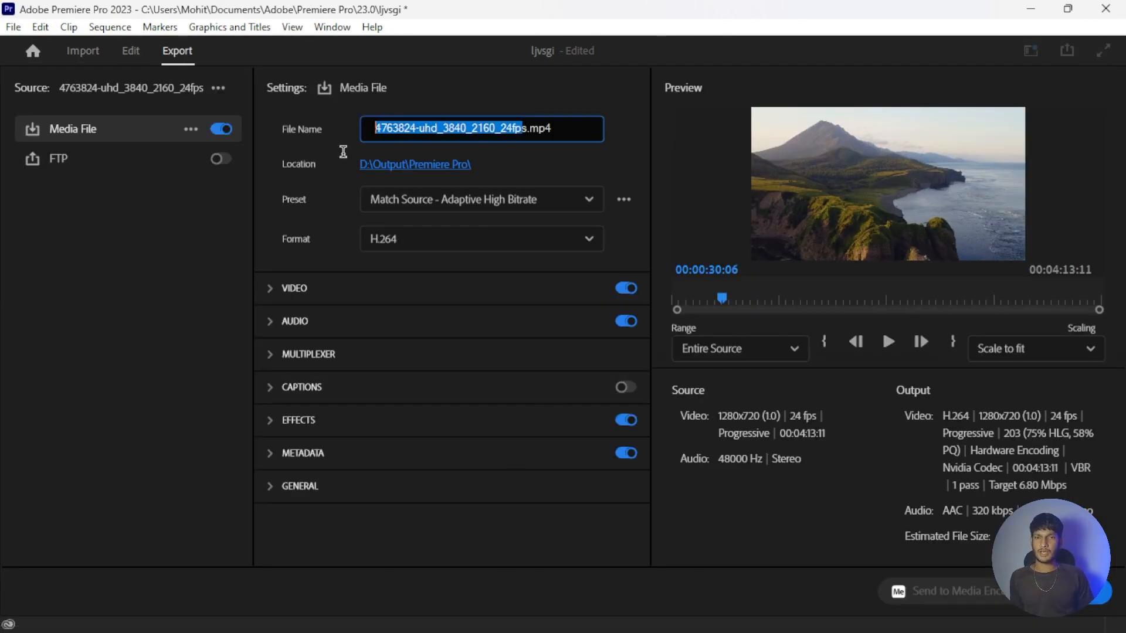
pyautogui.write('tyiojhg')
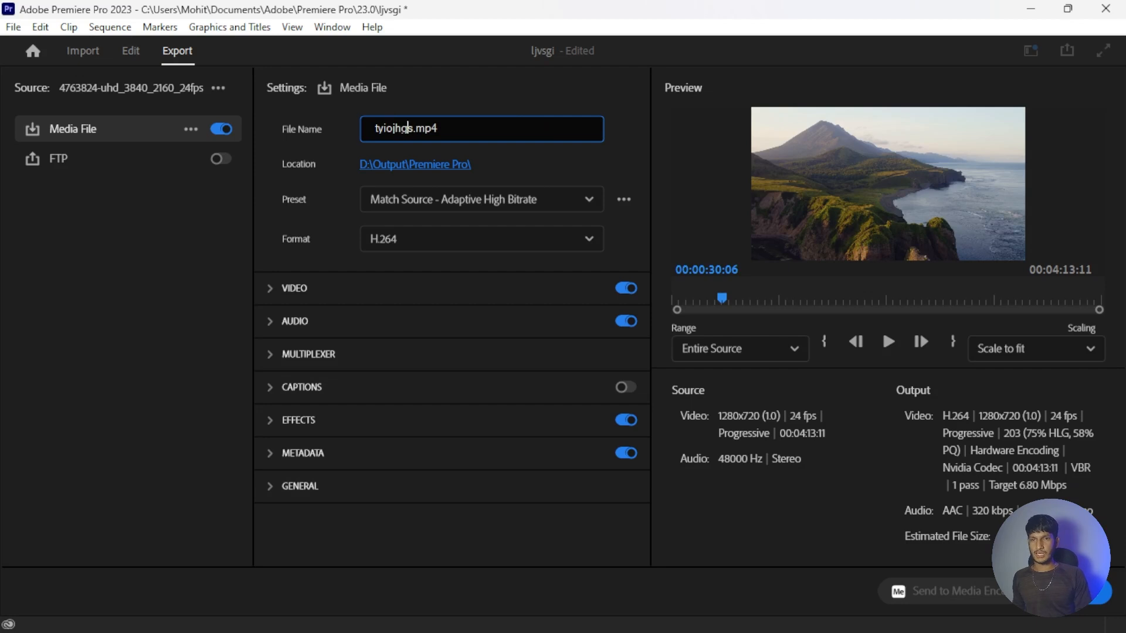
pyautogui.click(371, 164)
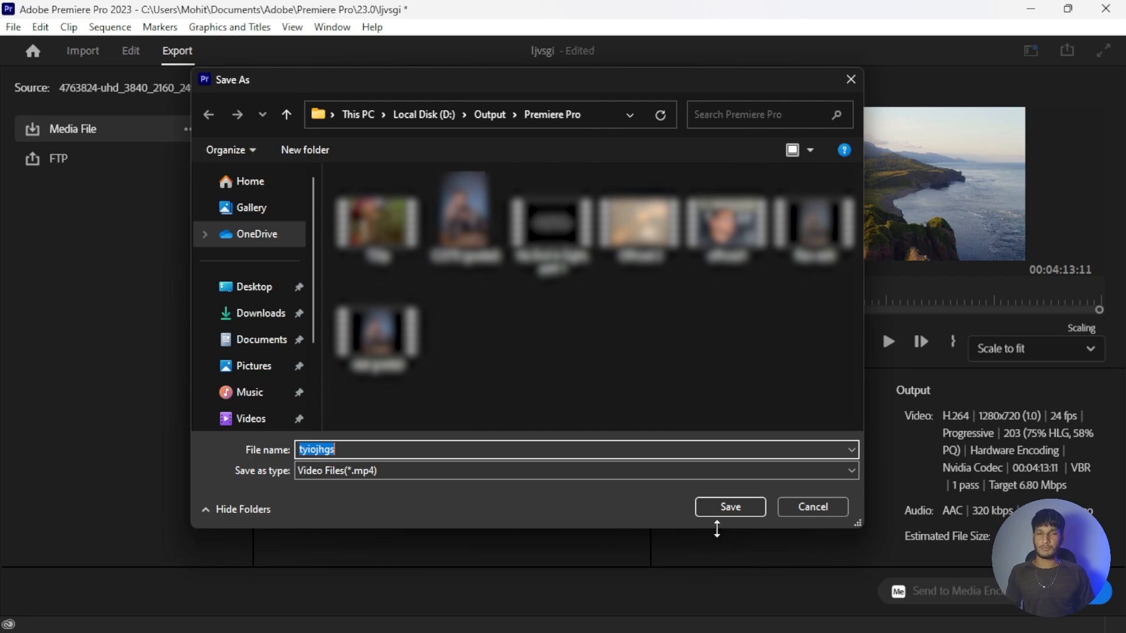
pyautogui.click(733, 508)
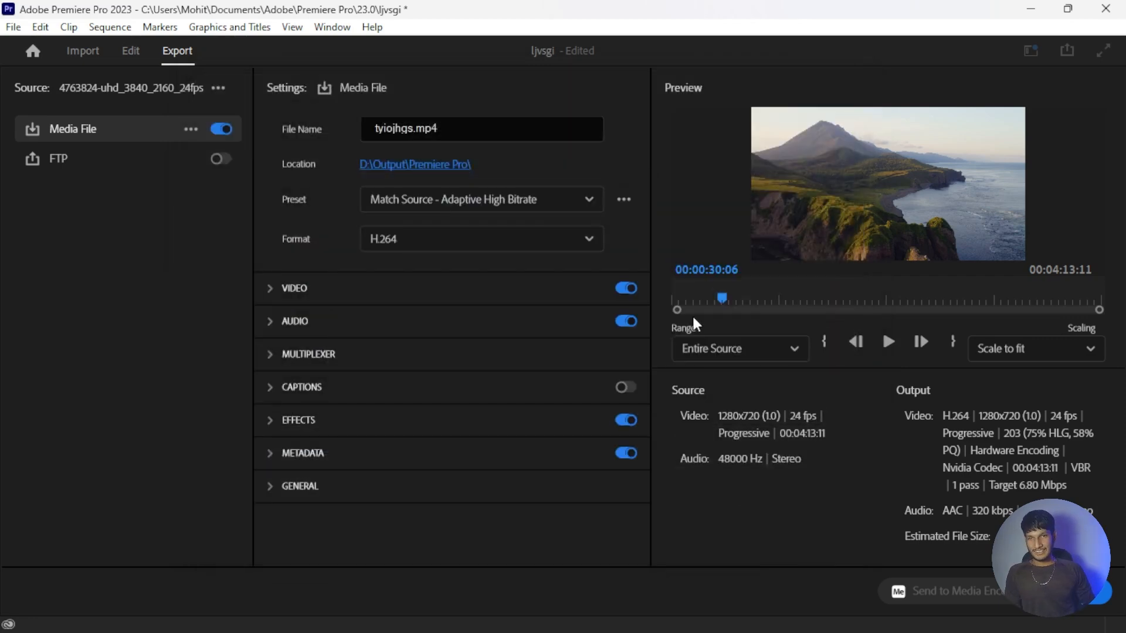
# Step: Look through the available export presets and expand the basic video settings to review them
pyautogui.click(589, 200)
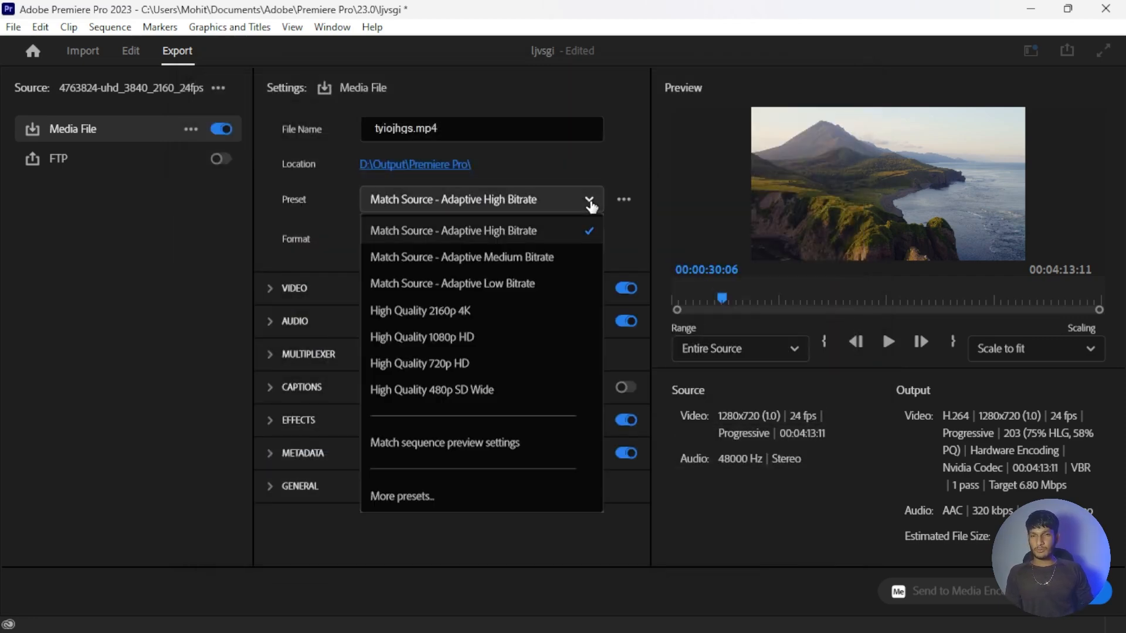
pyautogui.click(591, 204)
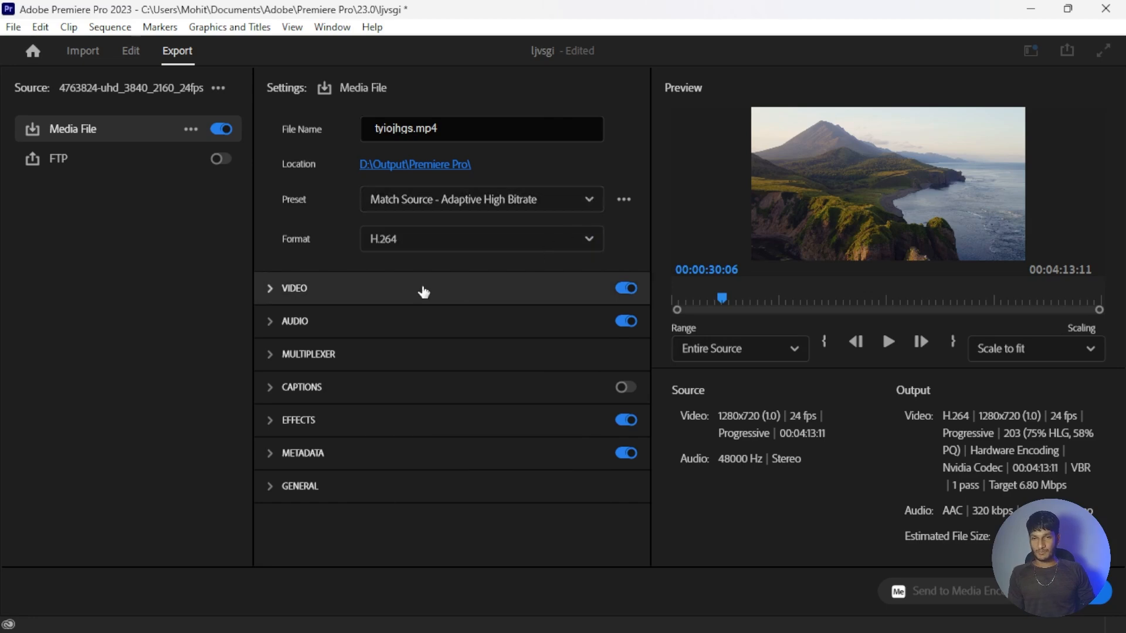
pyautogui.click(331, 295)
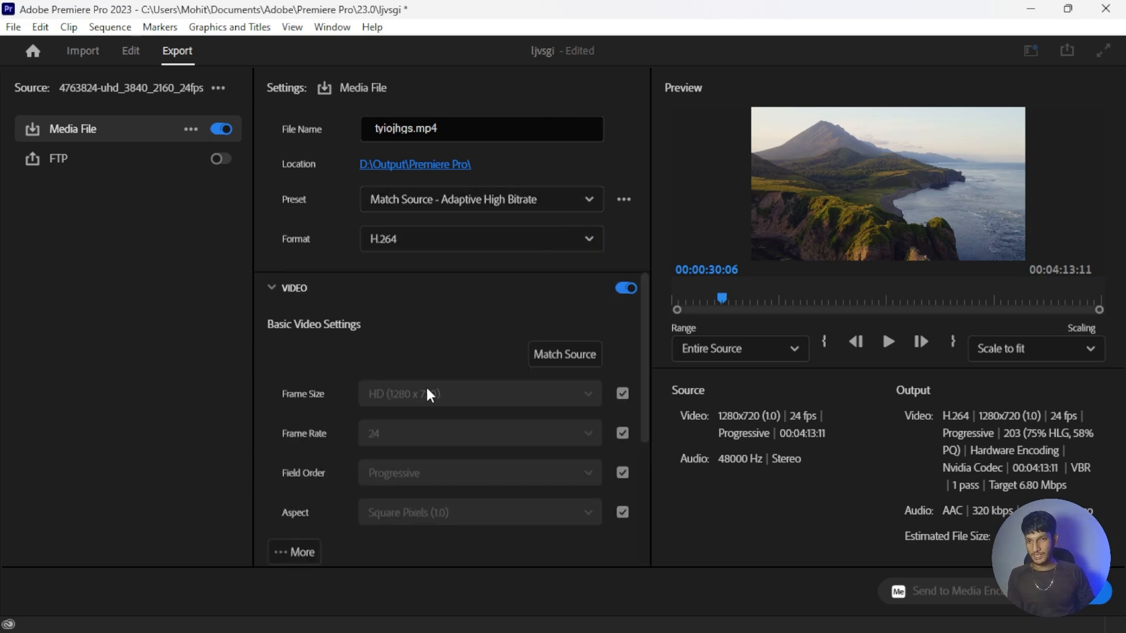
pyautogui.scroll(-3, 339, 408)
pyautogui.scroll(3, 423, 389)
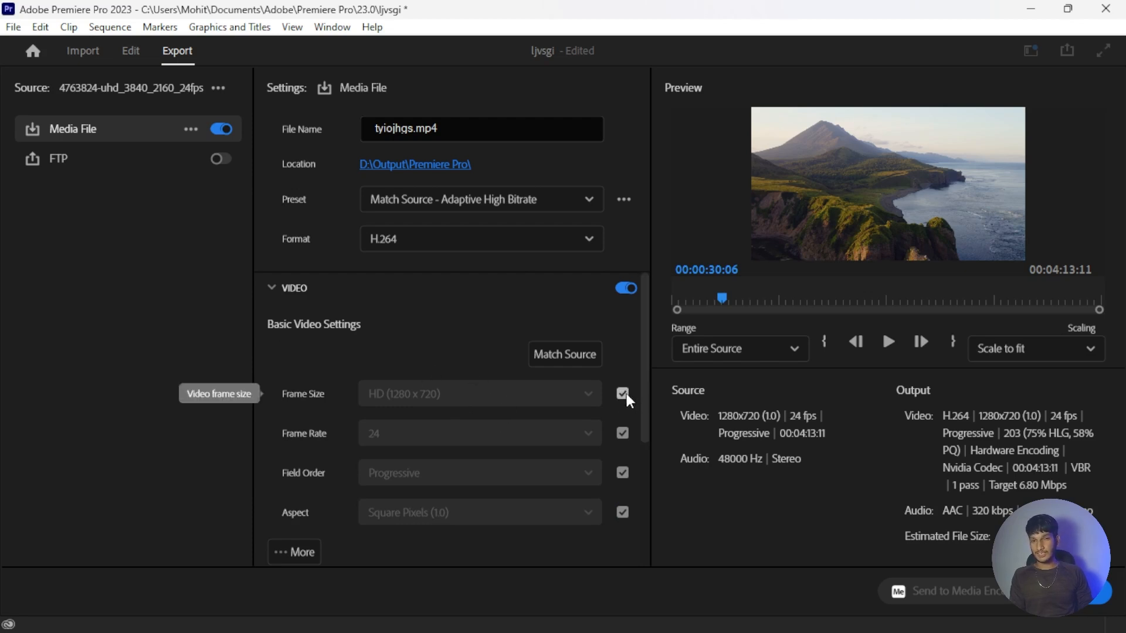
# Step: Unlink frame size and frame rate from the source, try a Custom frame size, browse the frame rates, and match both to the source again
pyautogui.click(623, 391)
pyautogui.click(510, 397)
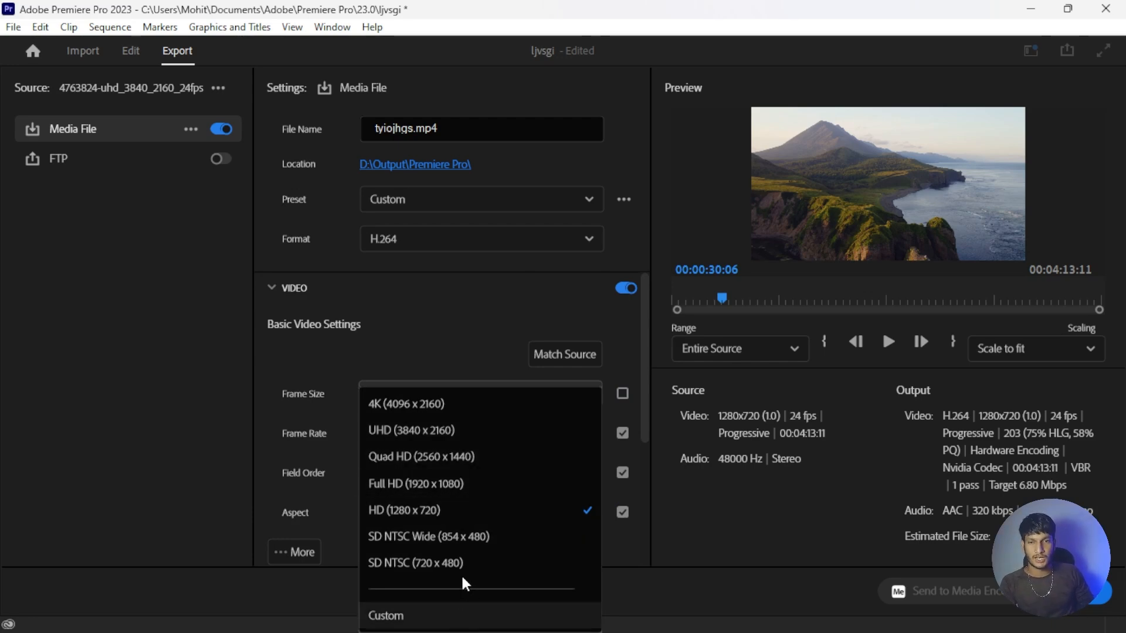
pyautogui.click(455, 612)
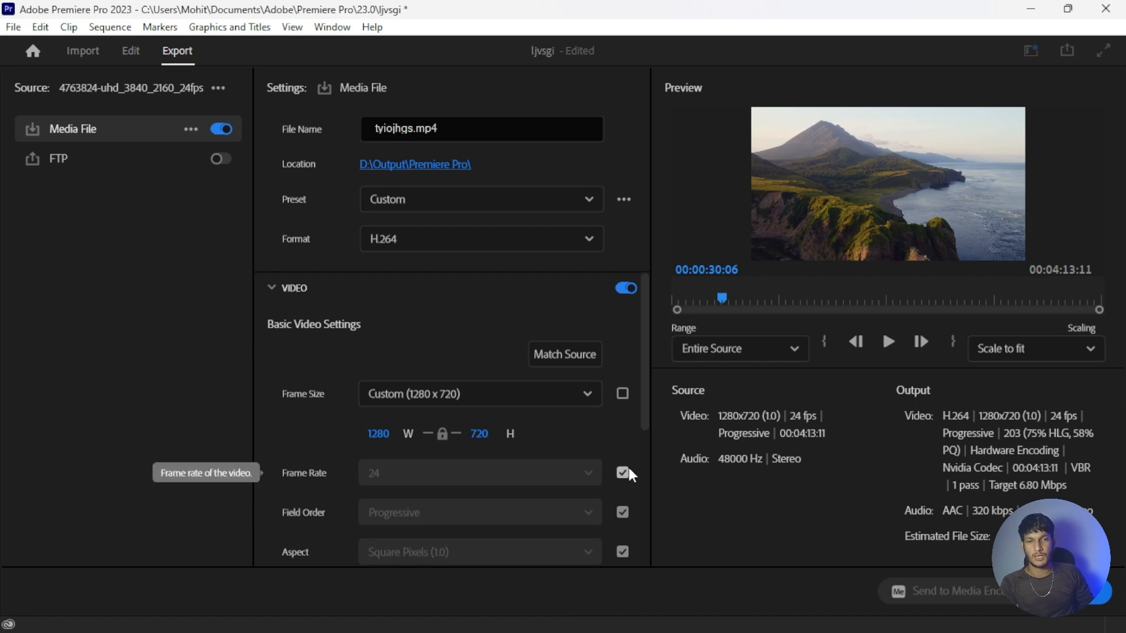
pyautogui.scroll(-3, 627, 467)
pyautogui.scroll(3, 615, 446)
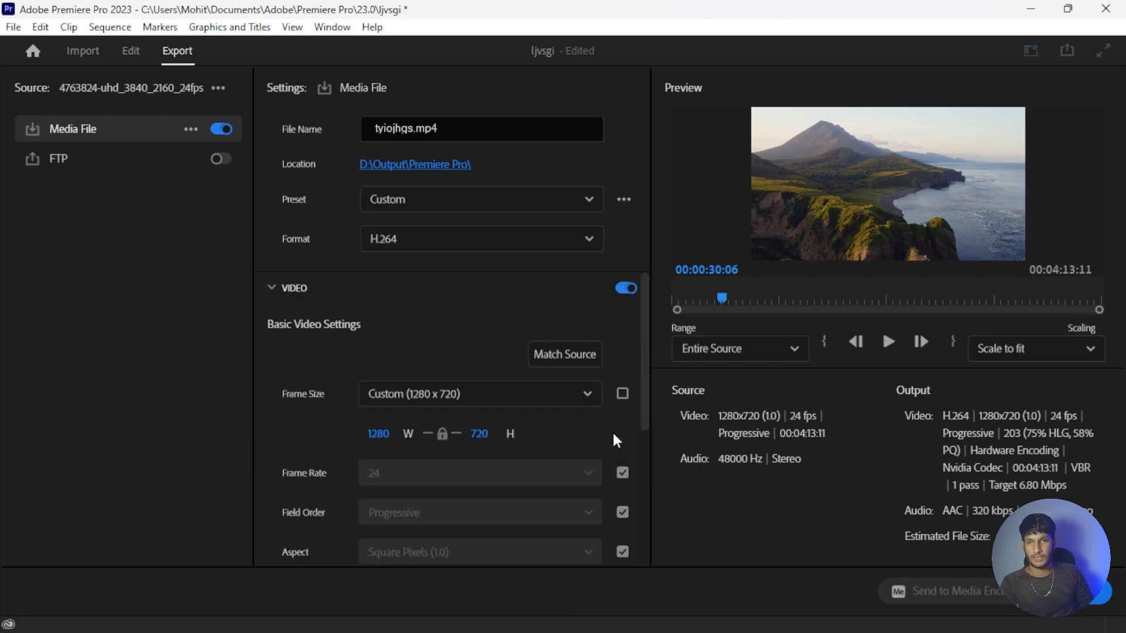
pyautogui.click(617, 474)
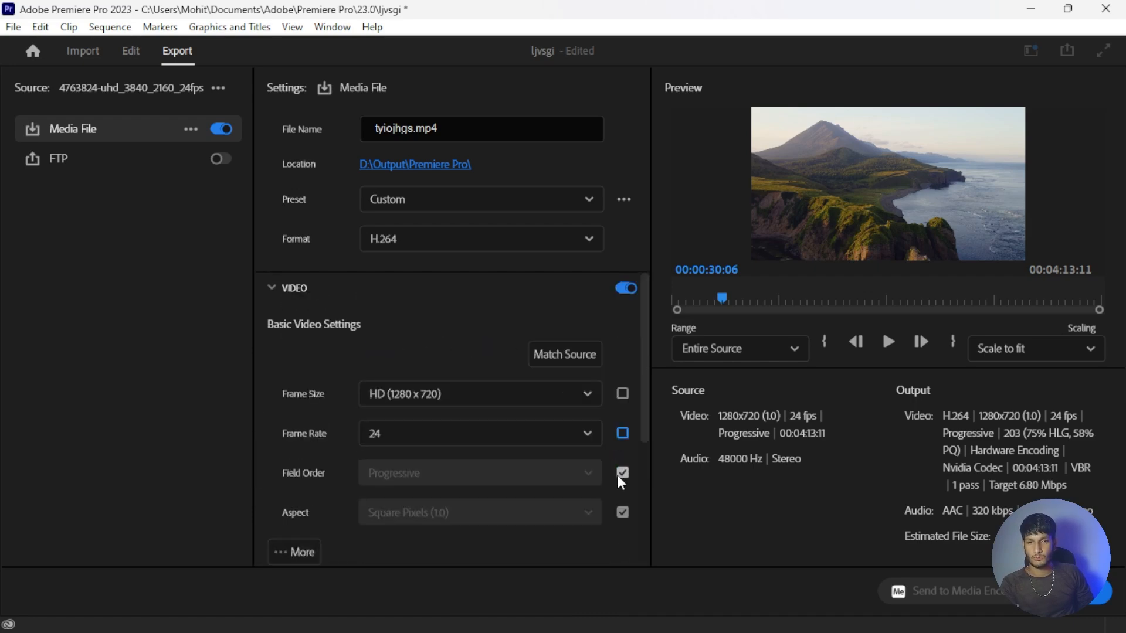
pyautogui.click(573, 435)
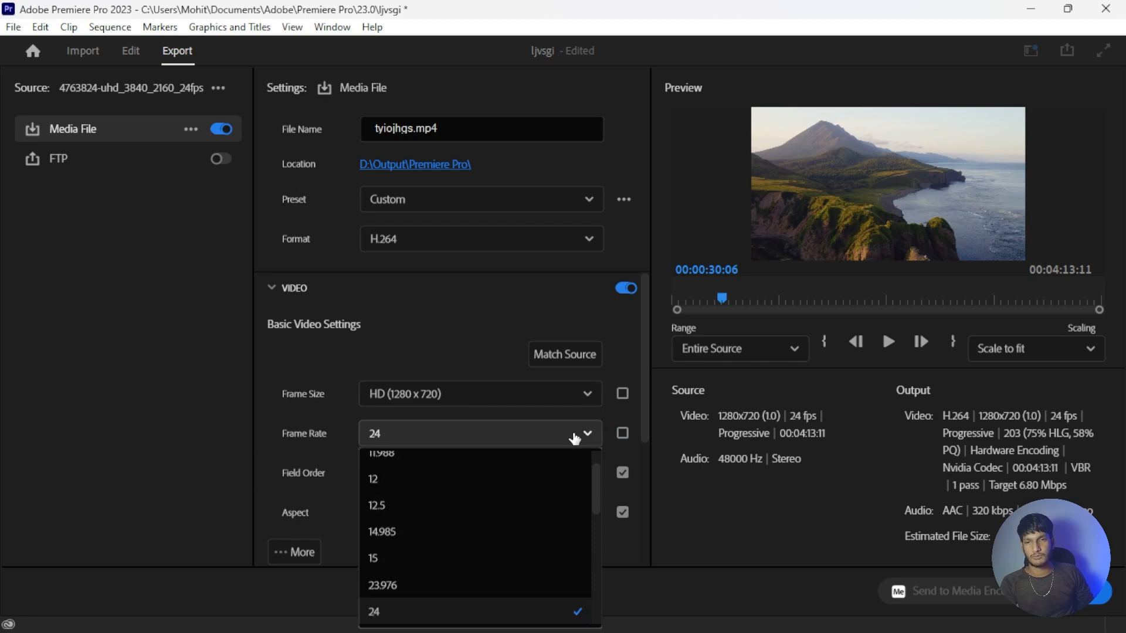
pyautogui.scroll(-3, 525, 495)
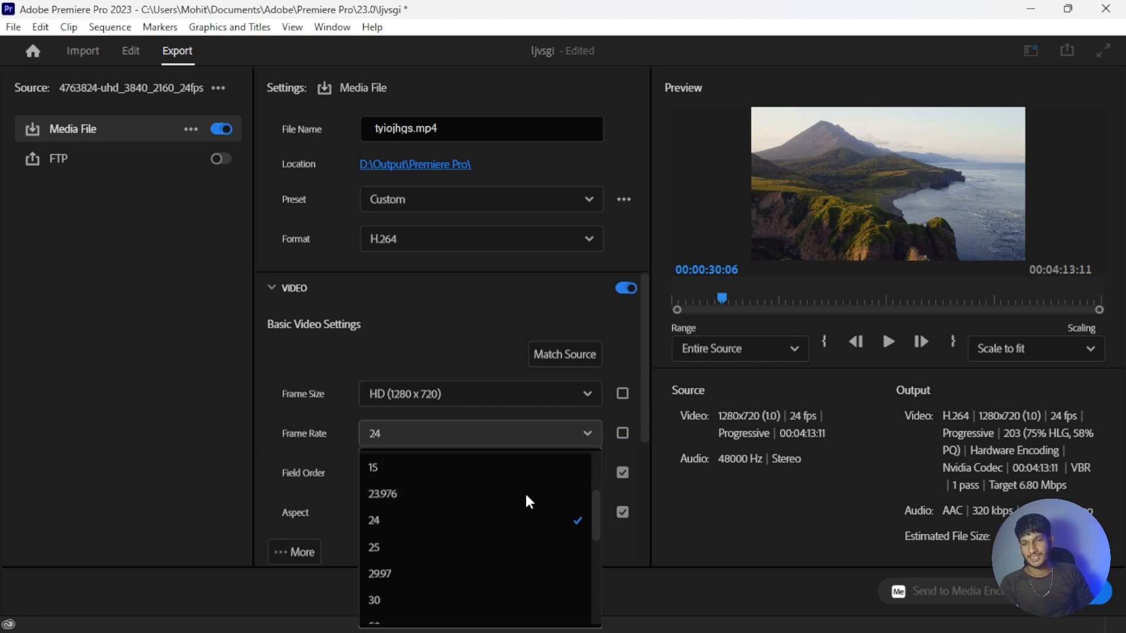
pyautogui.click(632, 419)
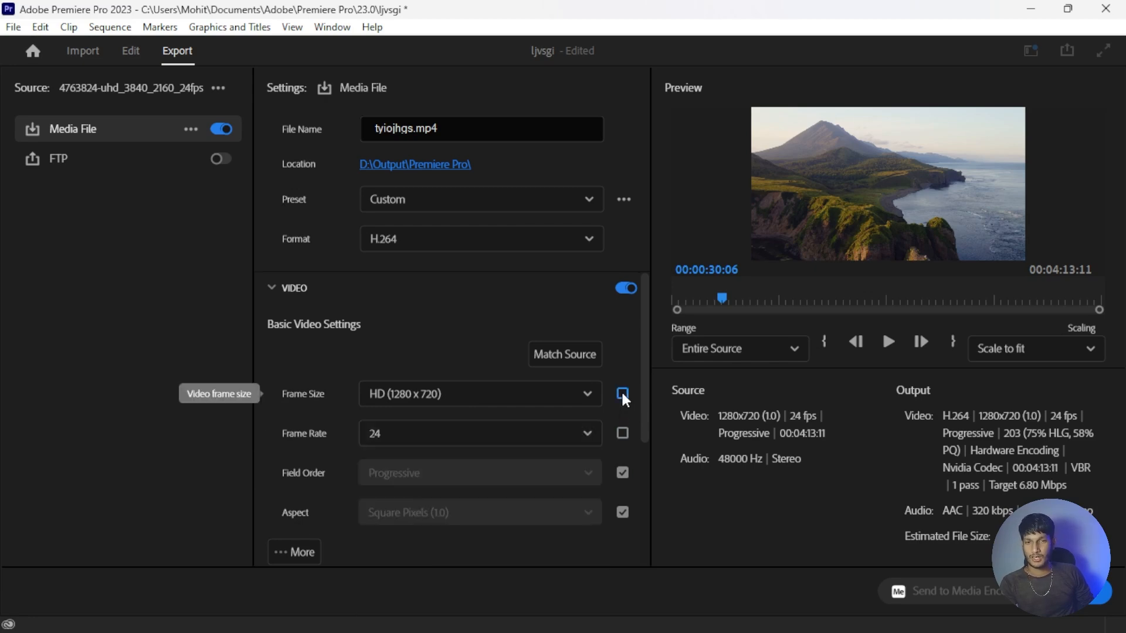
pyautogui.click(623, 391)
pyautogui.click(623, 432)
# Step: Show the additional video options and enable Render at Maximum Depth and Use Maximum Render Quality
pyautogui.scroll(-2, 590, 441)
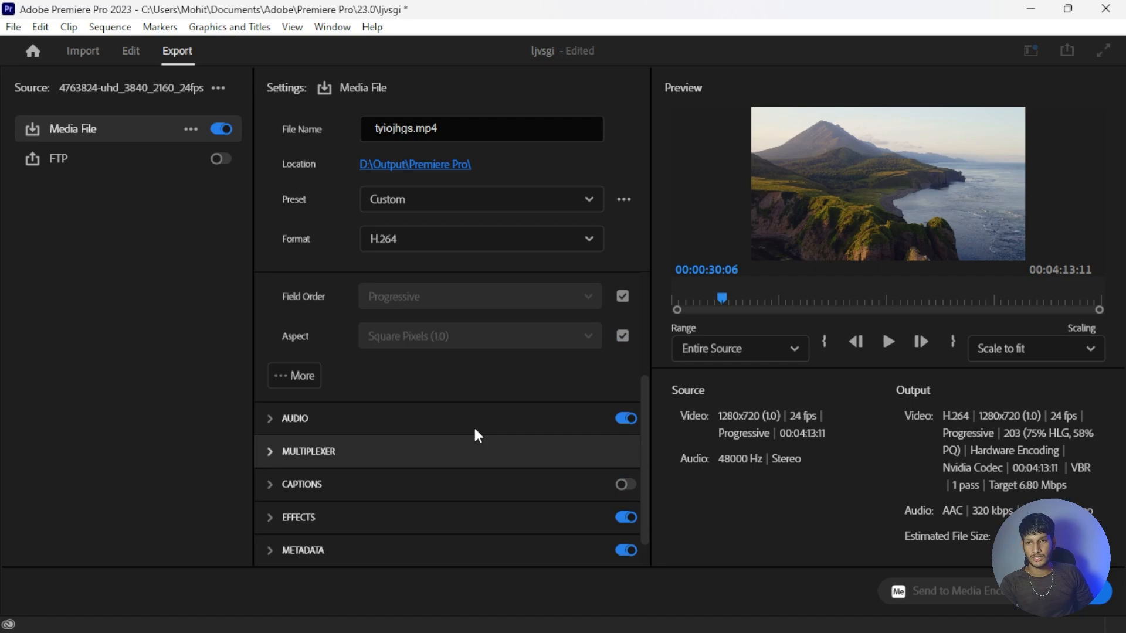
pyautogui.click(309, 375)
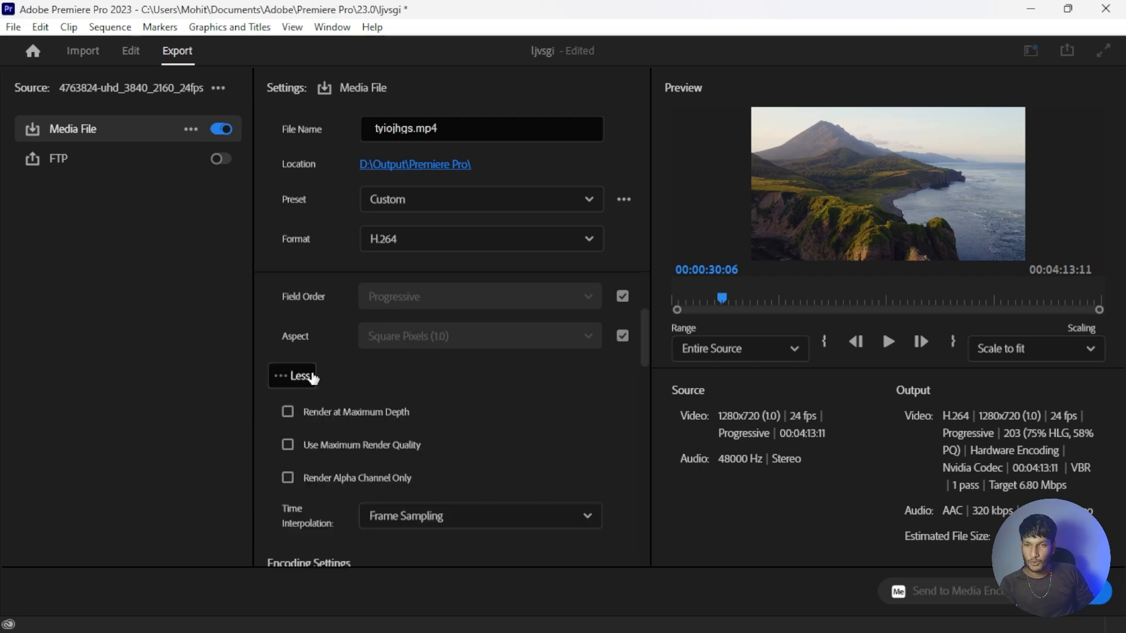
pyautogui.click(290, 407)
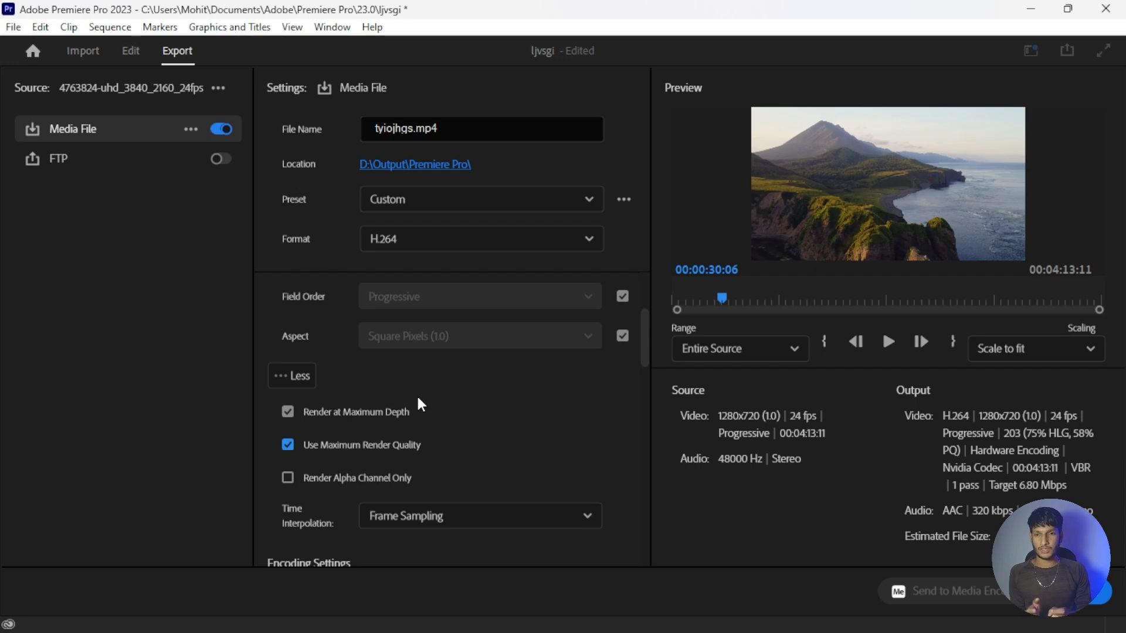
# Step: Set the Bitrate Encoding of the export to CBR in the video's bitrate settings
pyautogui.scroll(-8, 417, 402)
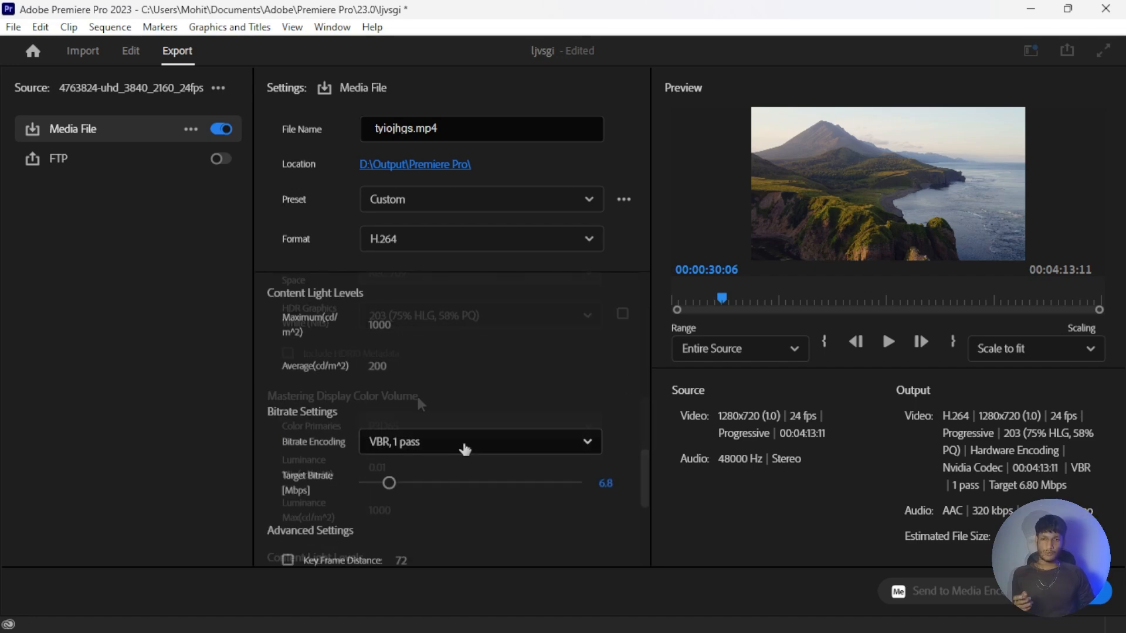
pyautogui.click(465, 447)
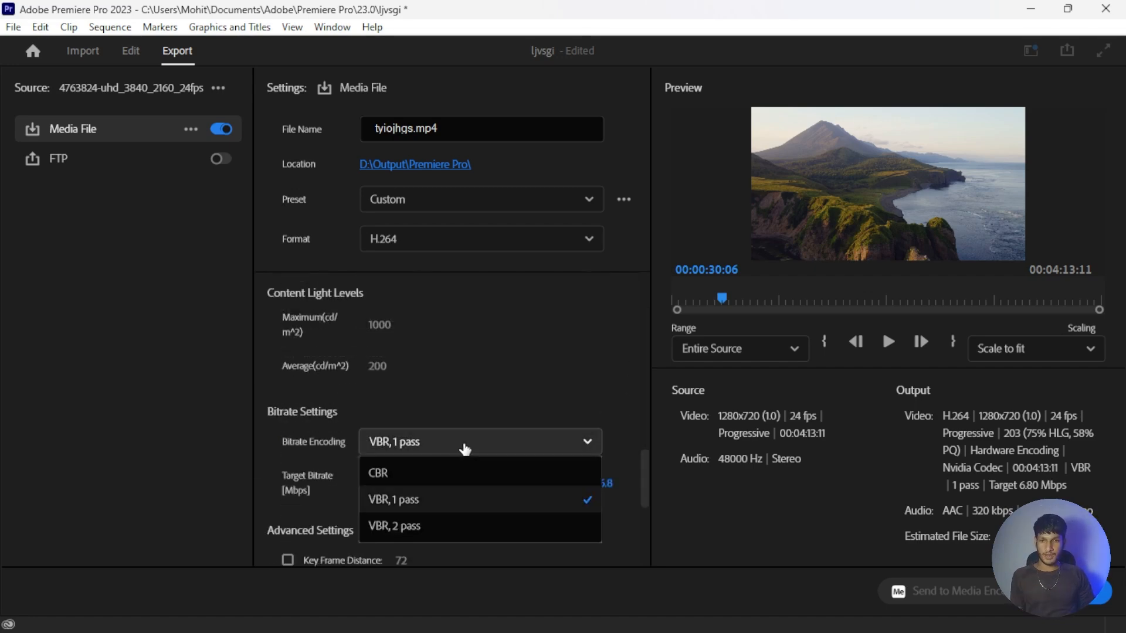
pyautogui.click(496, 480)
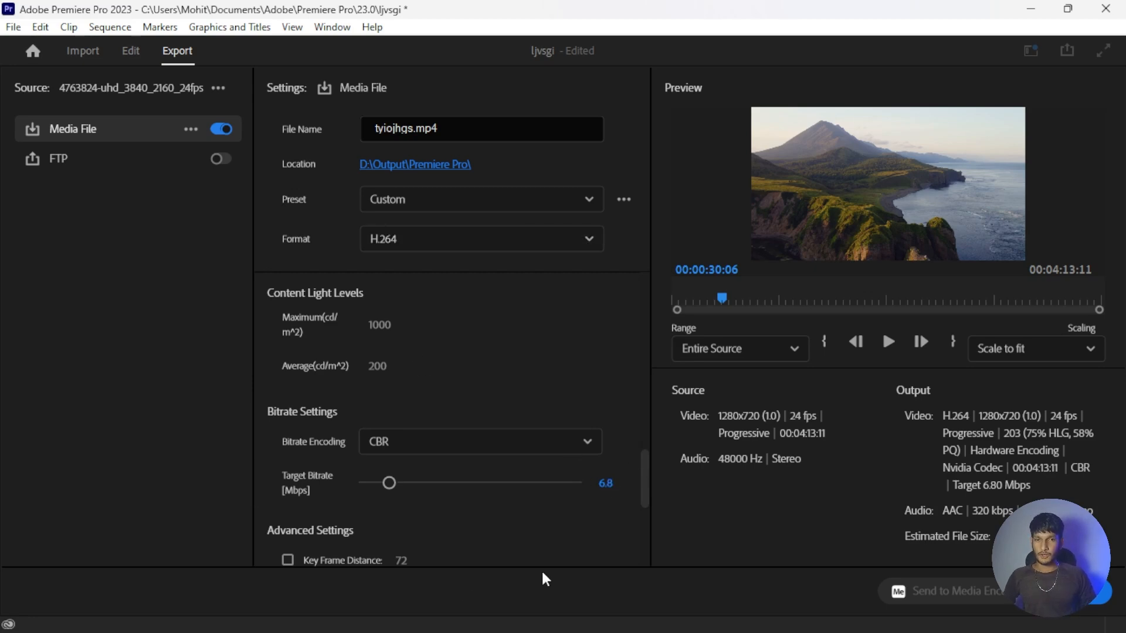
# Step: Review the audio export settings and the remaining export sections
pyautogui.scroll(-5, 296, 409)
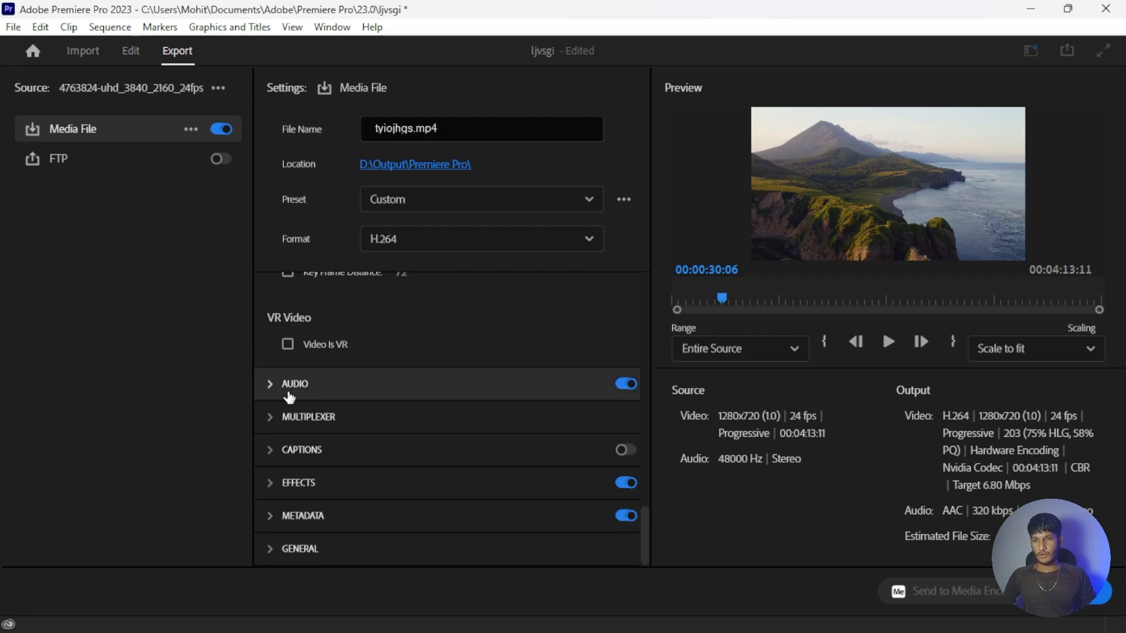
pyautogui.click(289, 392)
pyautogui.scroll(5, 375, 410)
pyautogui.scroll(-5, 375, 409)
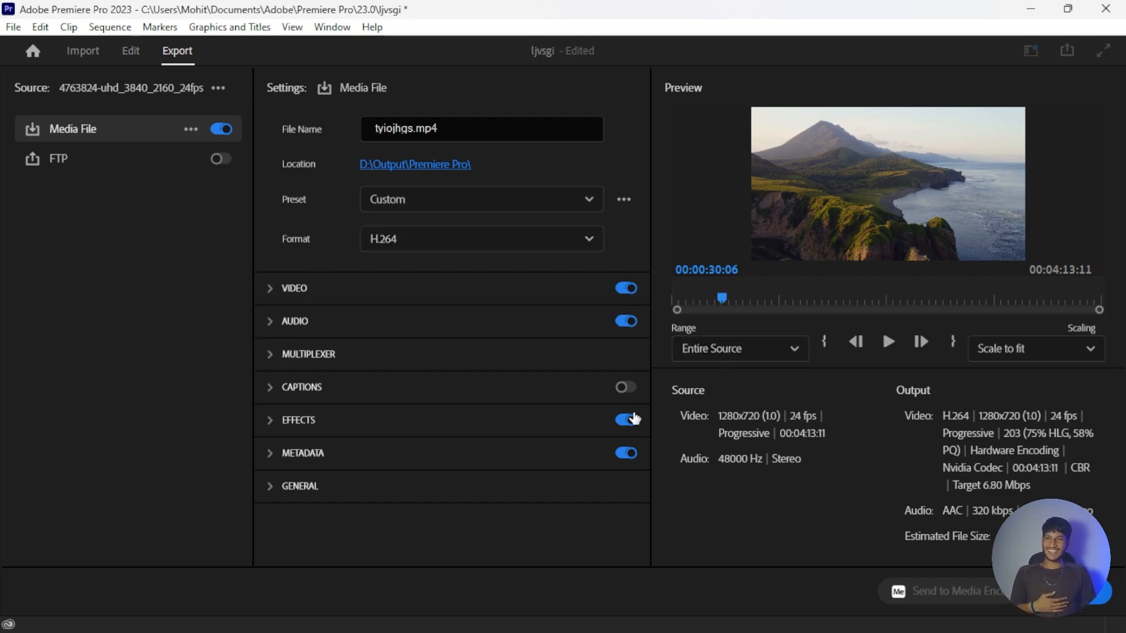
# Step: Choose Hardware Encoding as the Performance option in the video encoding settings and start the export
pyautogui.click(339, 287)
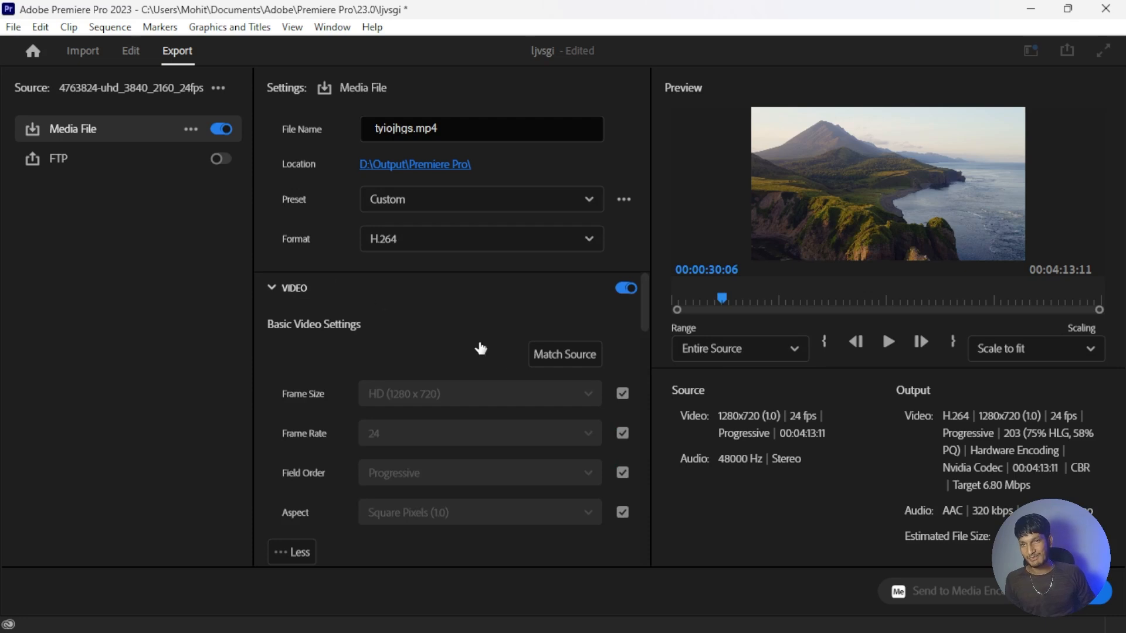
pyautogui.scroll(-5, 477, 344)
pyautogui.scroll(1, 526, 416)
pyautogui.scroll(-1, 526, 418)
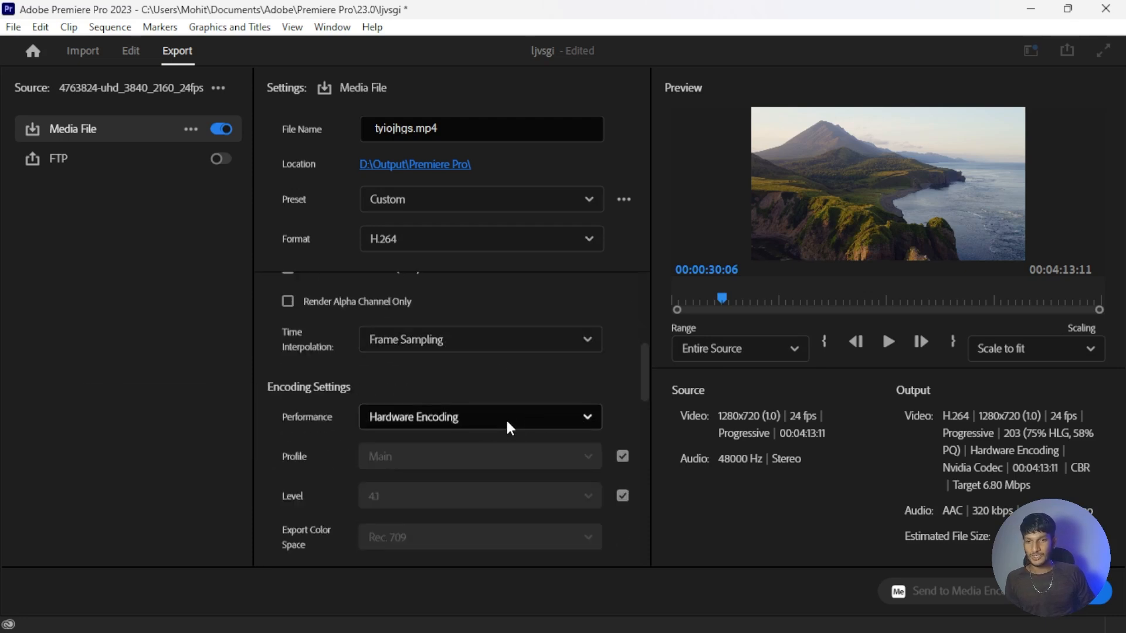
pyautogui.click(472, 431)
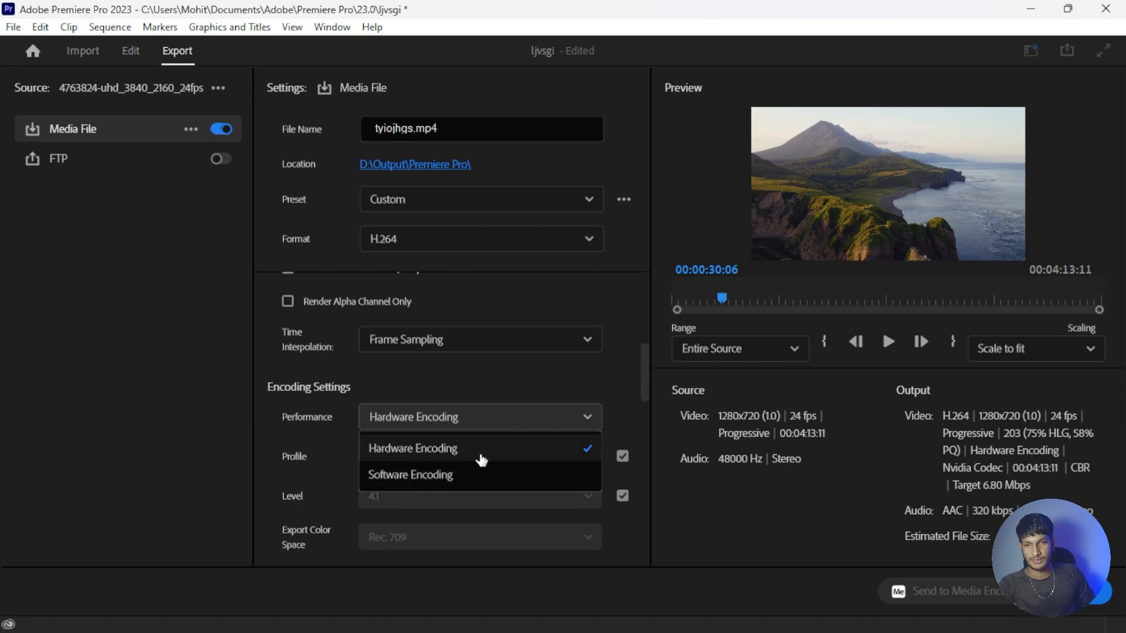
pyautogui.click(480, 453)
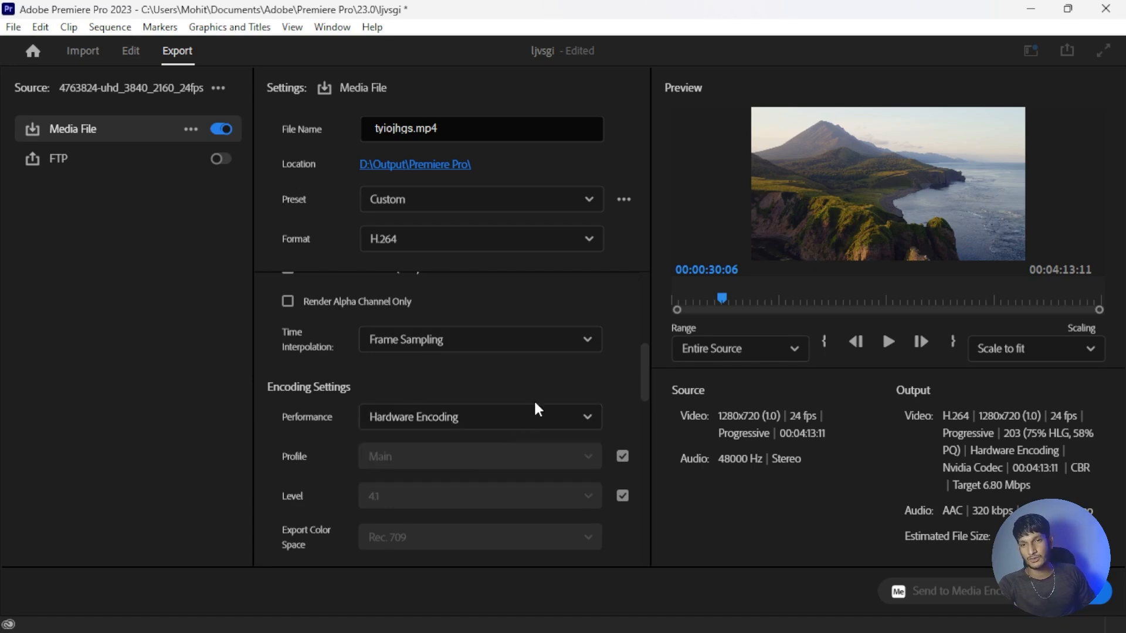
pyautogui.scroll(-3, 537, 376)
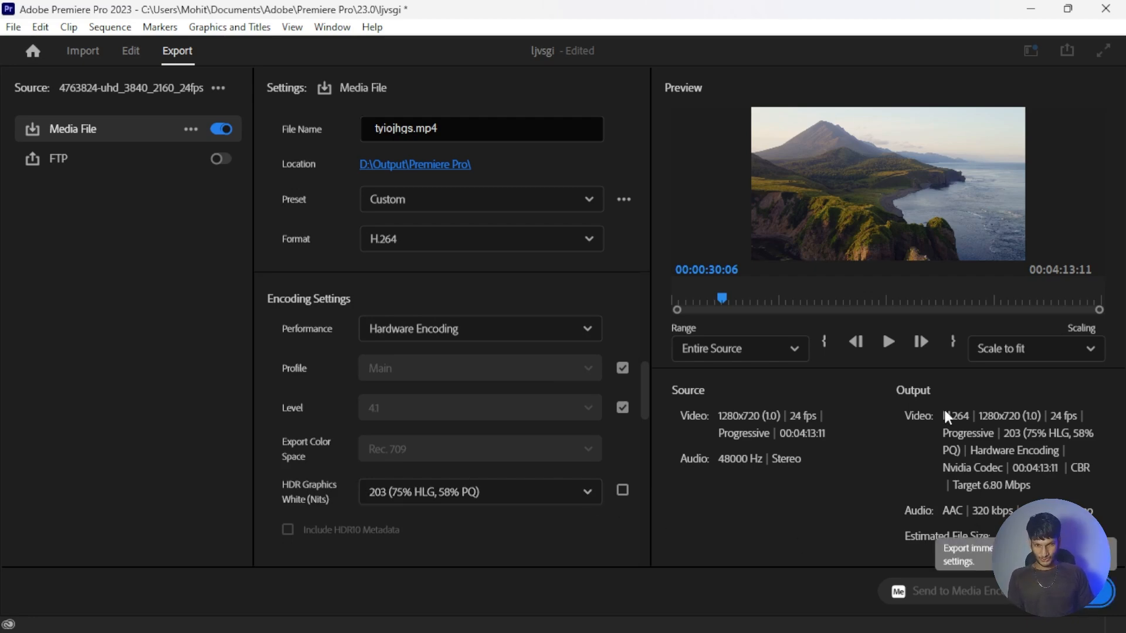
pyautogui.click(1078, 591)
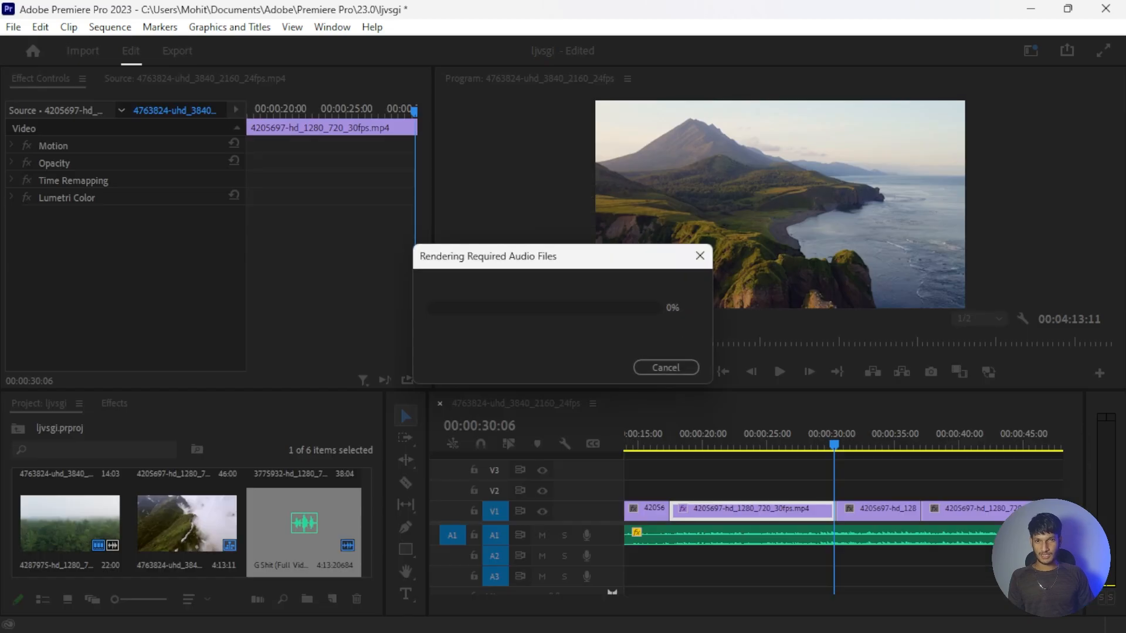